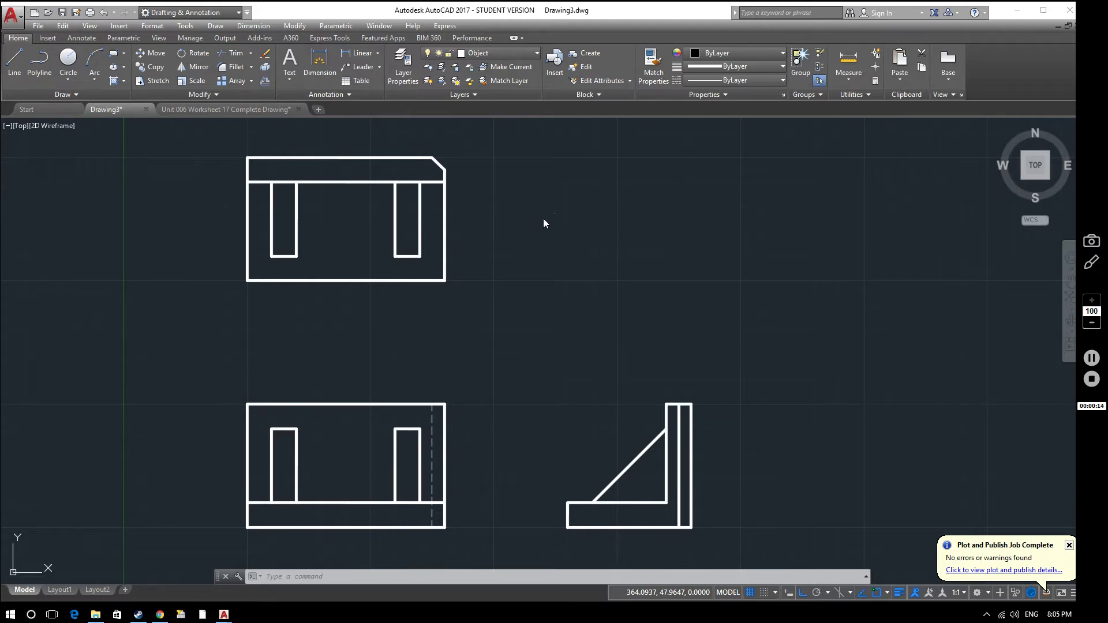
# Nudge the three views slightly right, then switch to the Layout1 sheet
pyautogui.moveTo(523, 305); pyautogui.dragTo(570, 307, button='middle')
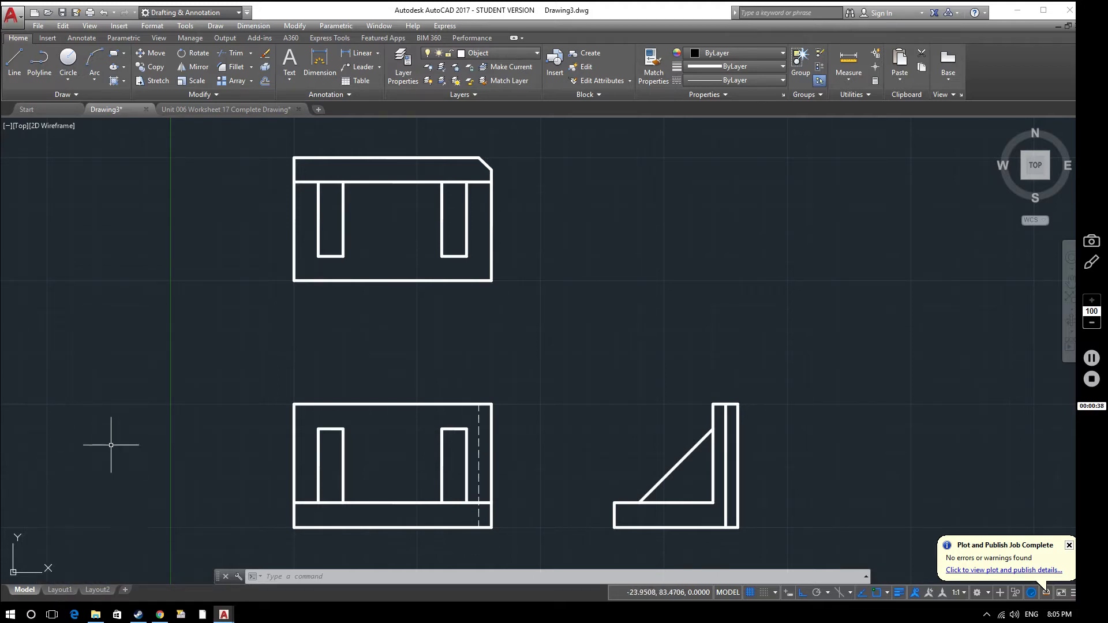
pyautogui.click(60, 590)
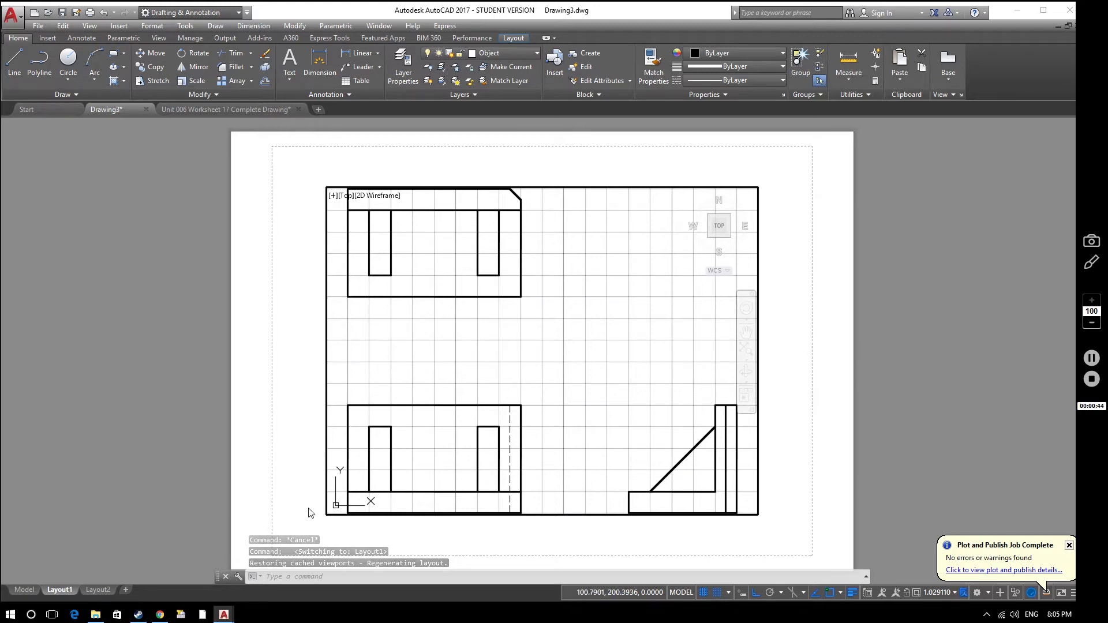
# Leave the viewport for paper space, then go back to the Model tab
pyautogui.doubleClick(822, 375)
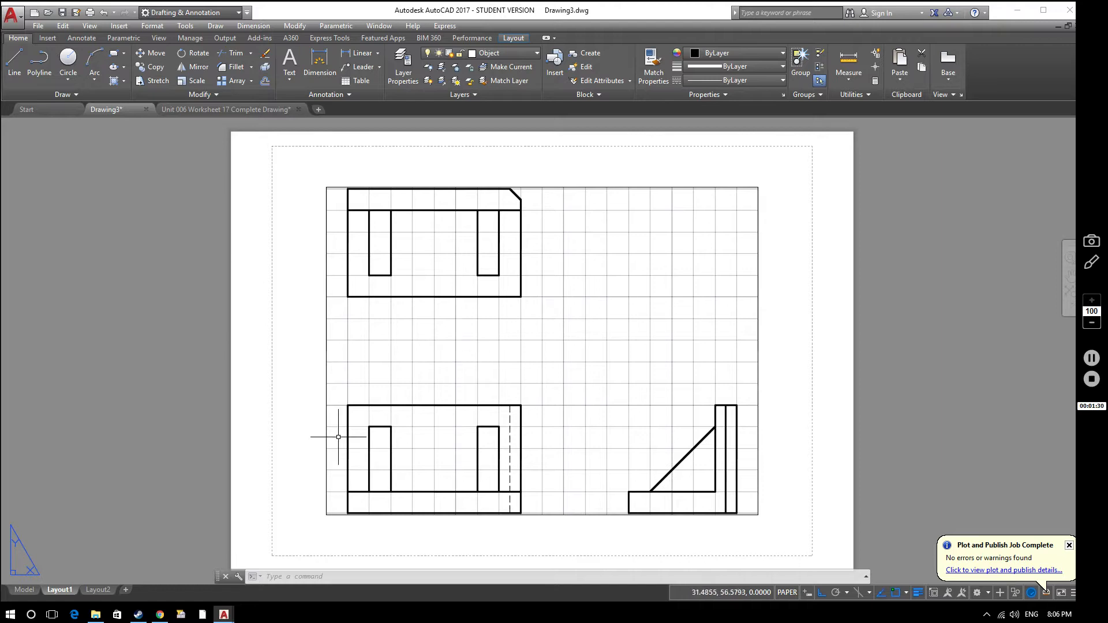
pyautogui.click(23, 590)
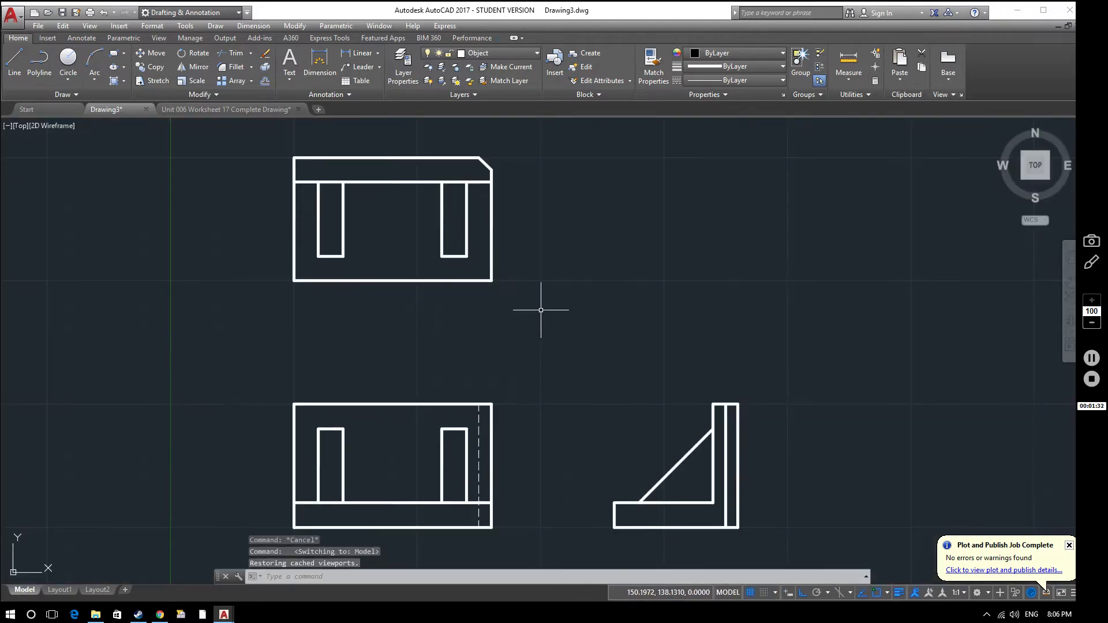
# Draw a trial circle between the three views and check it on Layout1
pyautogui.write('c')
pyautogui.press('Return')
pyautogui.click(497, 322)
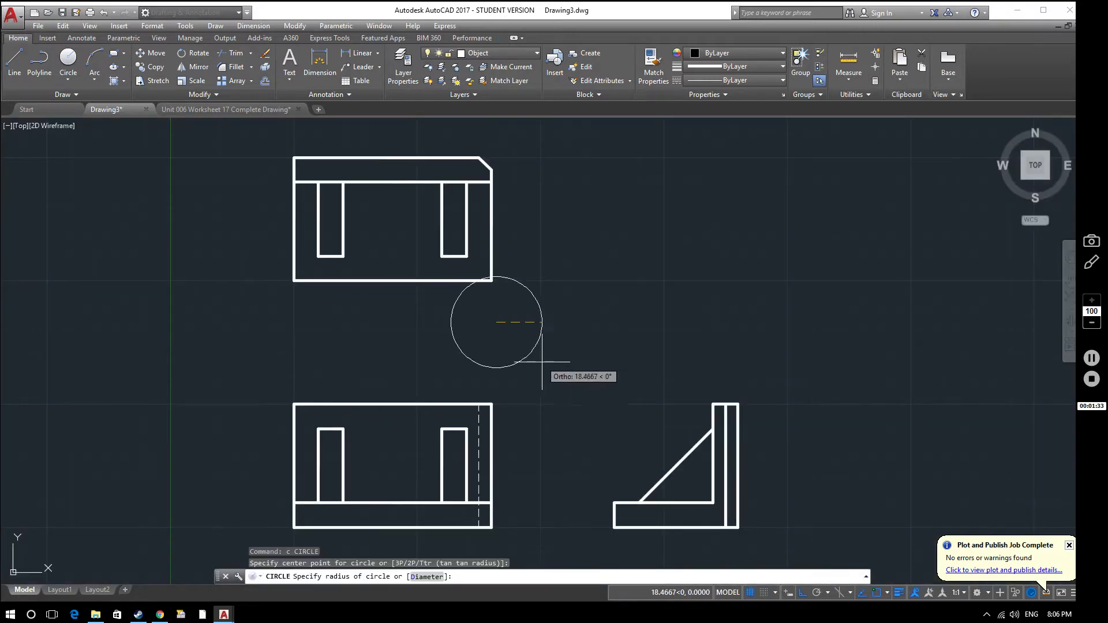
pyautogui.click(518, 343)
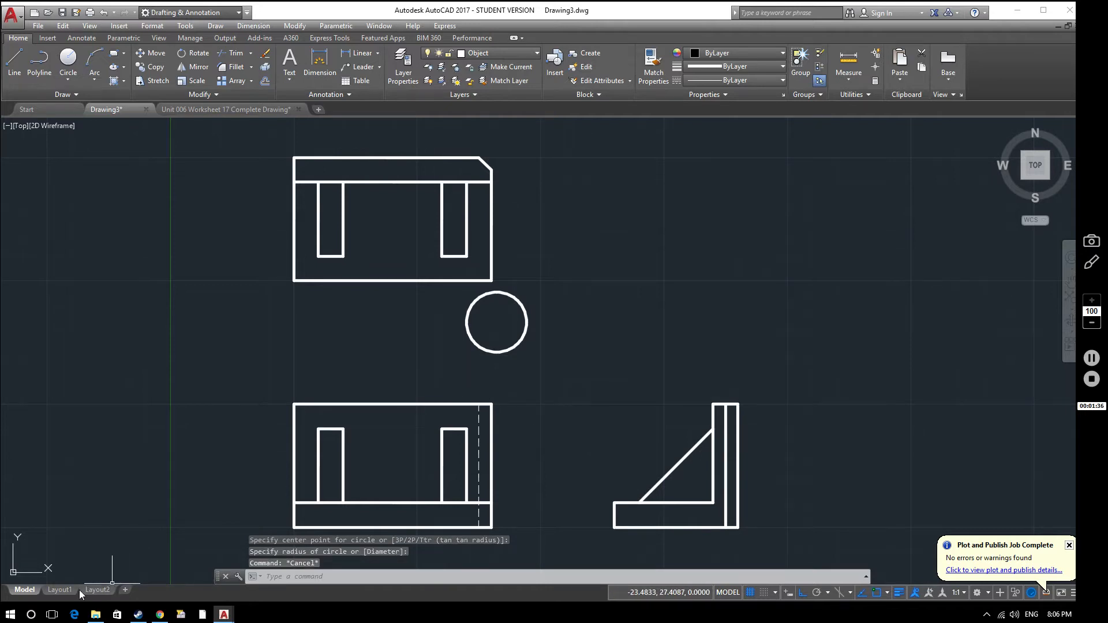
pyautogui.click(66, 589)
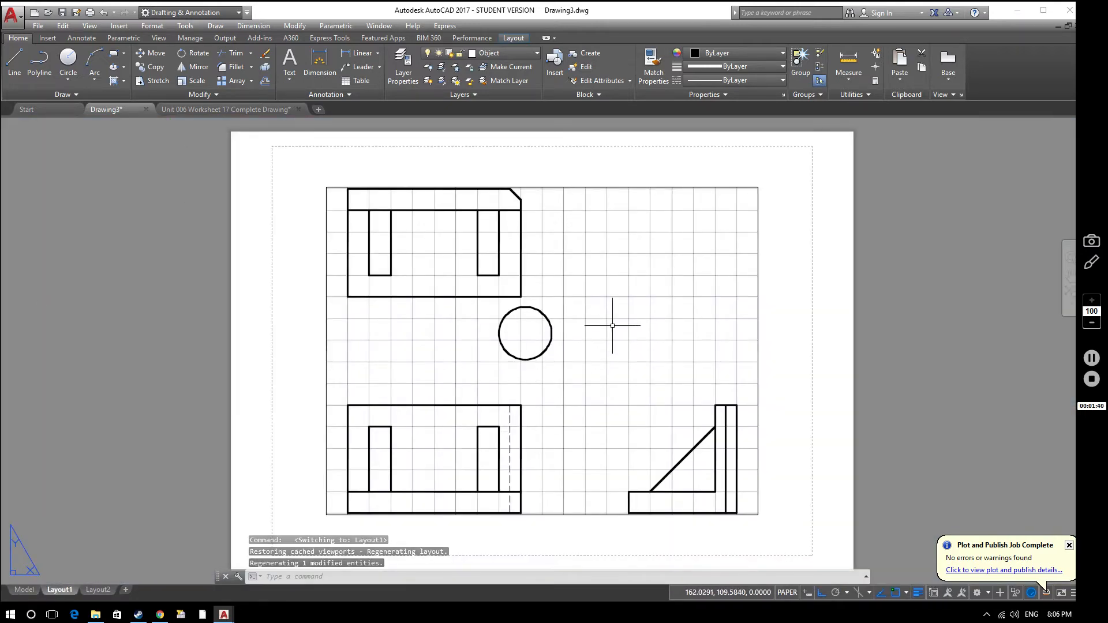
# Delete the trial circle in model space and return to Layout1
pyautogui.click(25, 590)
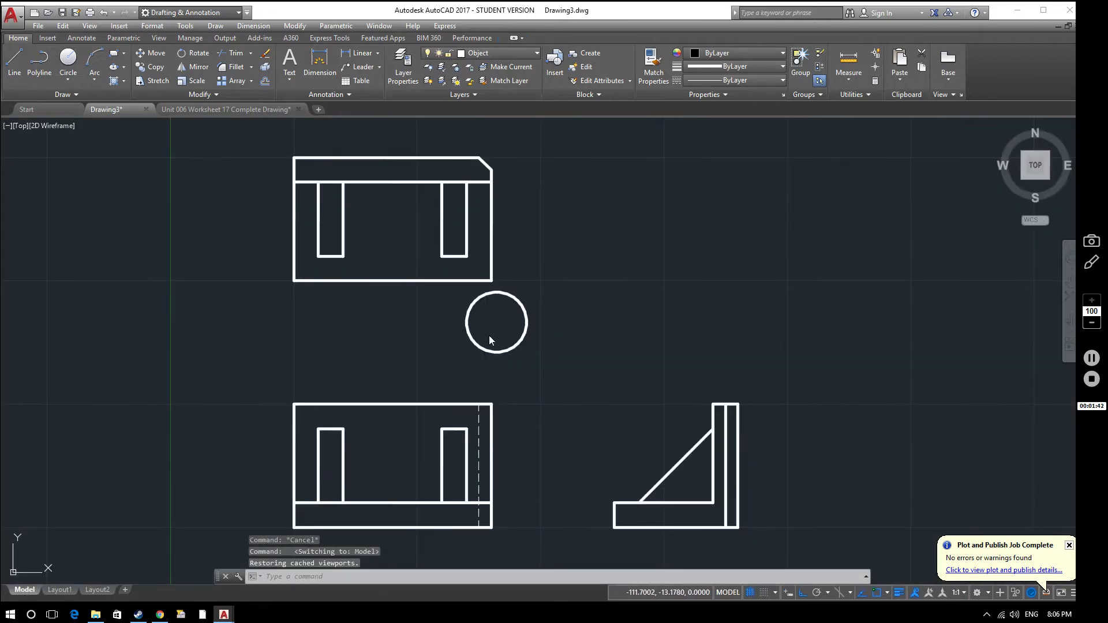
pyautogui.click(469, 340)
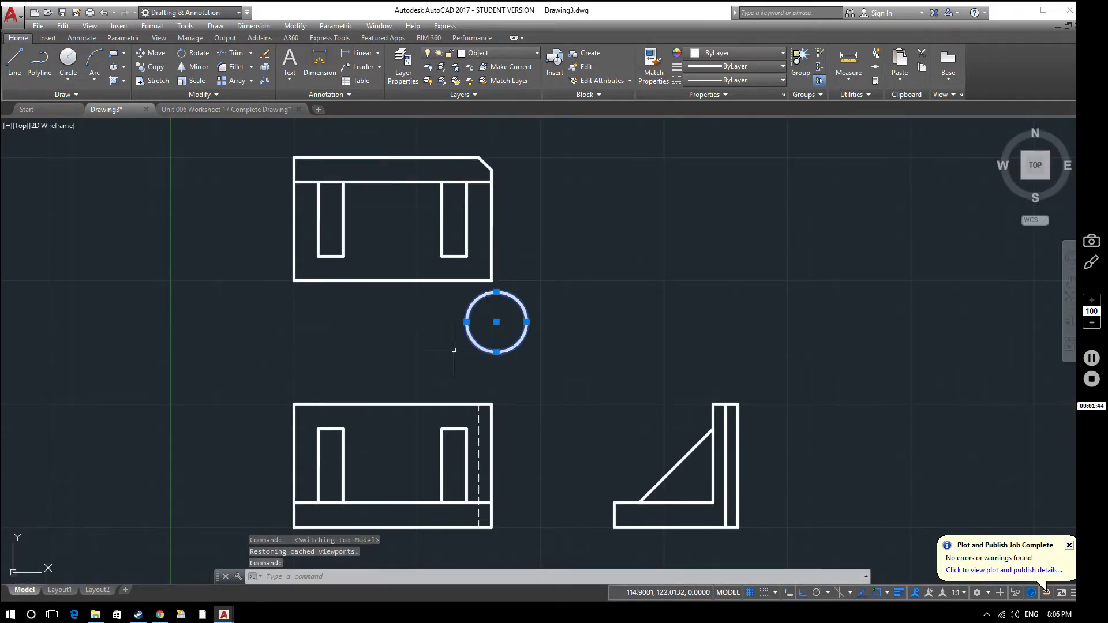
pyautogui.press('Delete')
pyautogui.click(59, 590)
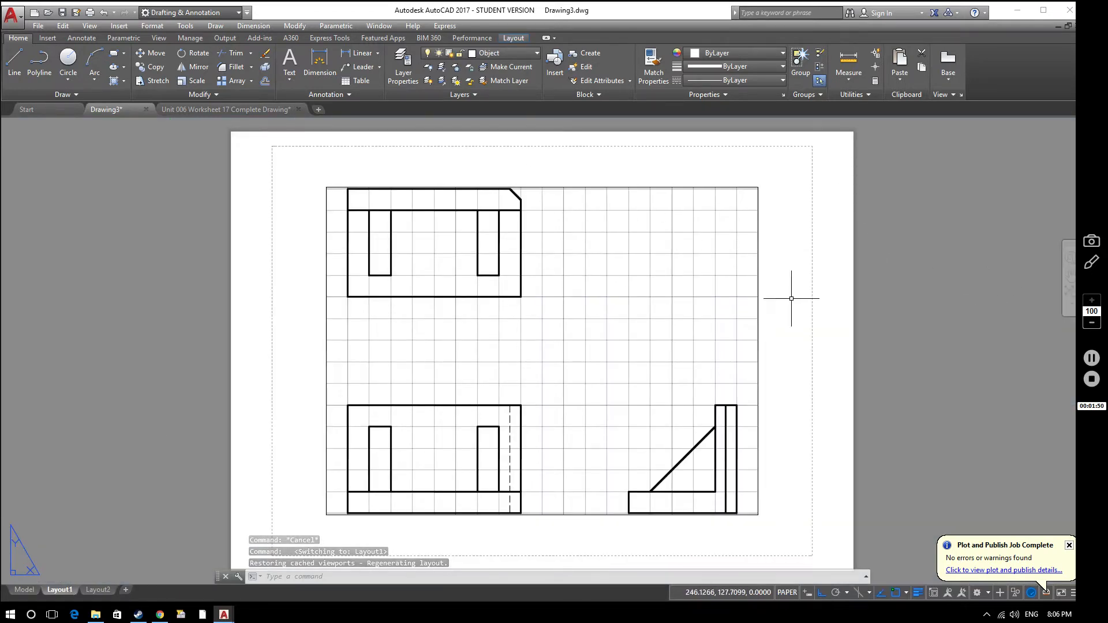
pyautogui.click(441, 319)
# Cancel the selection window and zoom out so the whole Layout1 sheet sits centred
pyautogui.press('Escape')
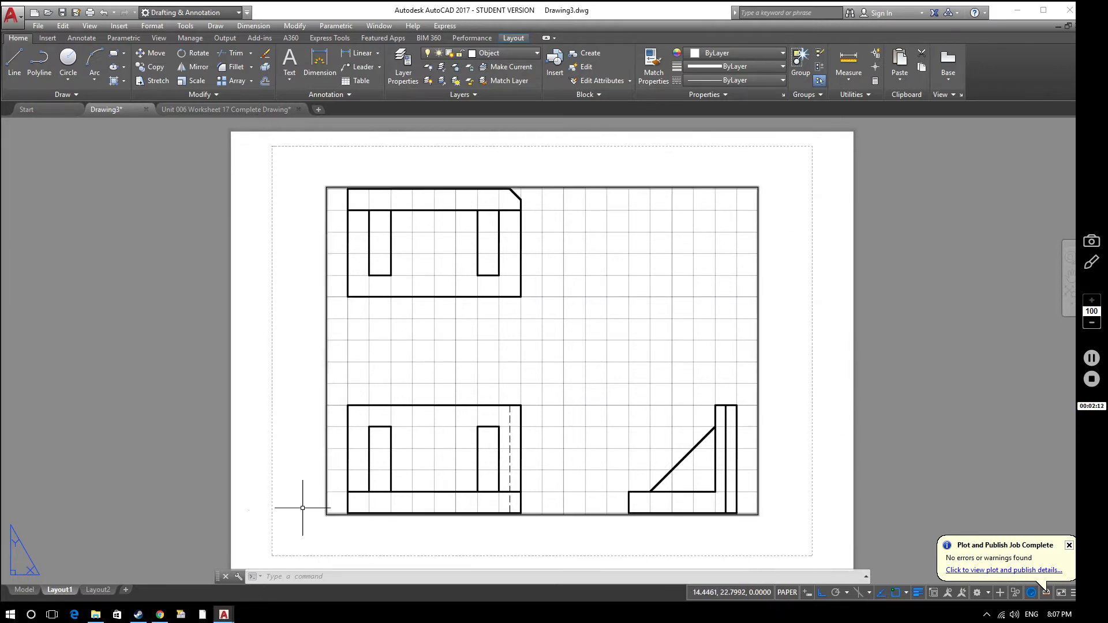
pyautogui.scroll(-2, 275, 250)
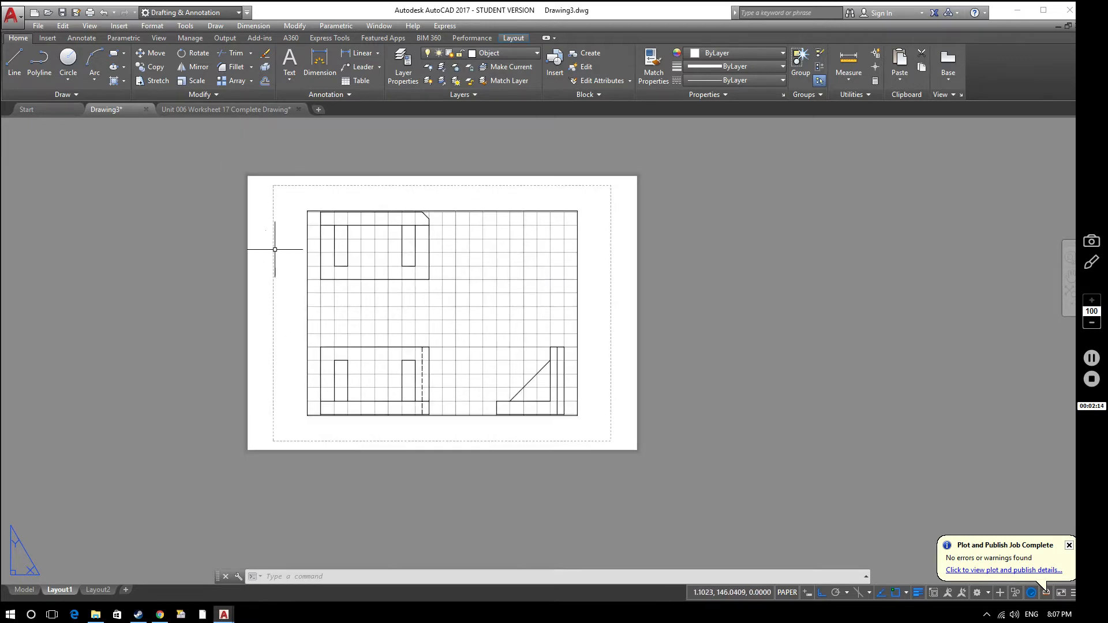
pyautogui.moveTo(315, 282); pyautogui.dragTo(395, 312, button='middle')
pyautogui.scroll(1, 445, 322)
pyautogui.scroll(-1, 448, 329)
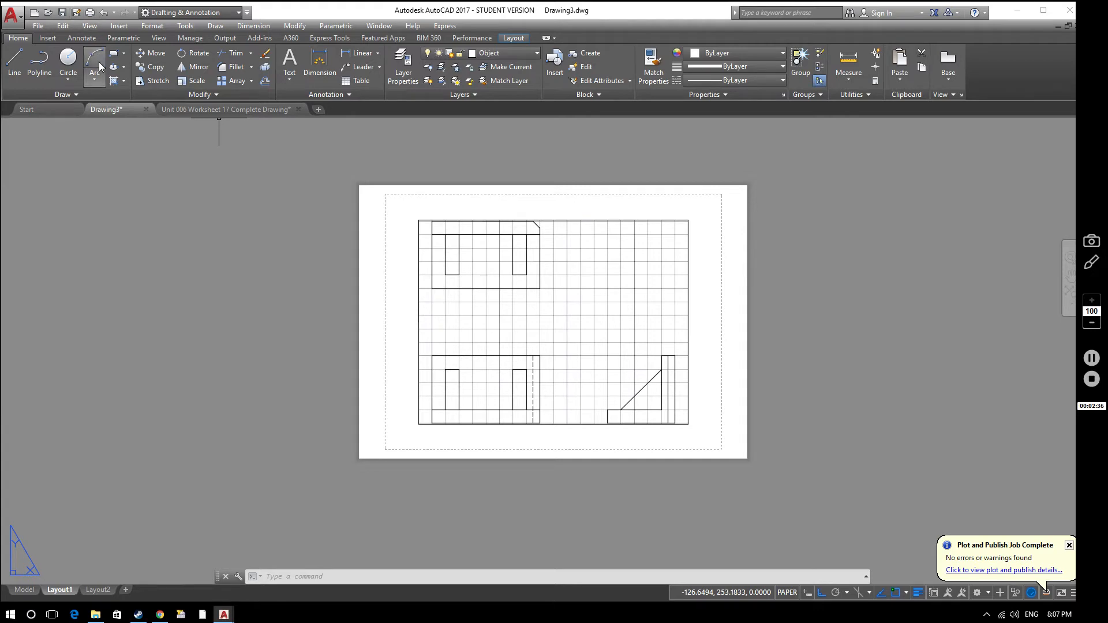
# Open the Page Setup Manager from the Output tab and modify Layout1's page setup
pyautogui.click(225, 38)
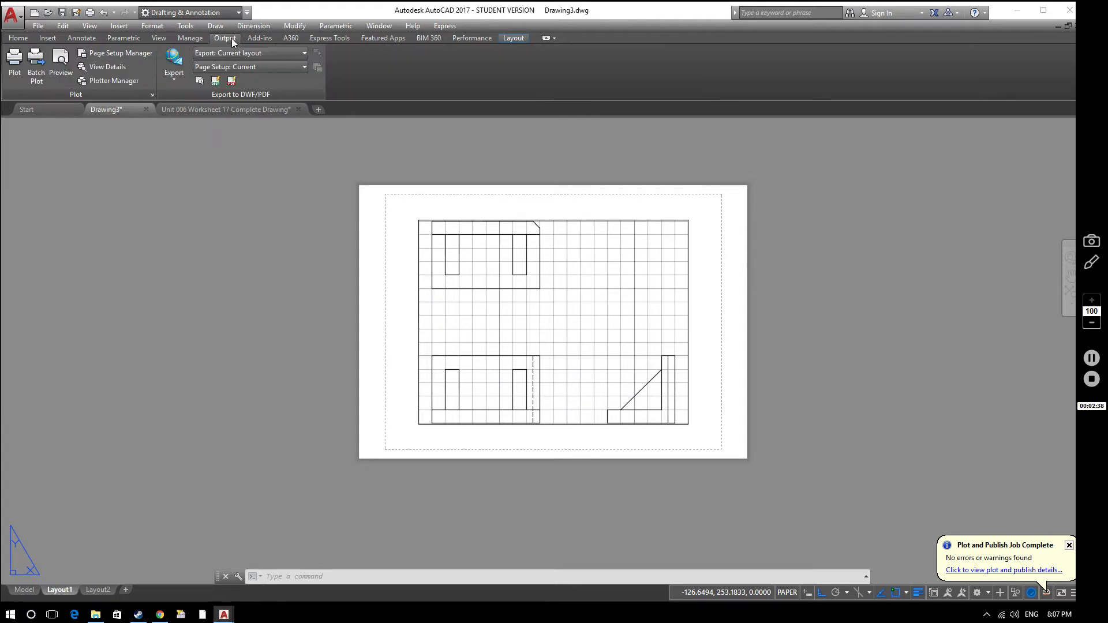
pyautogui.click(119, 53)
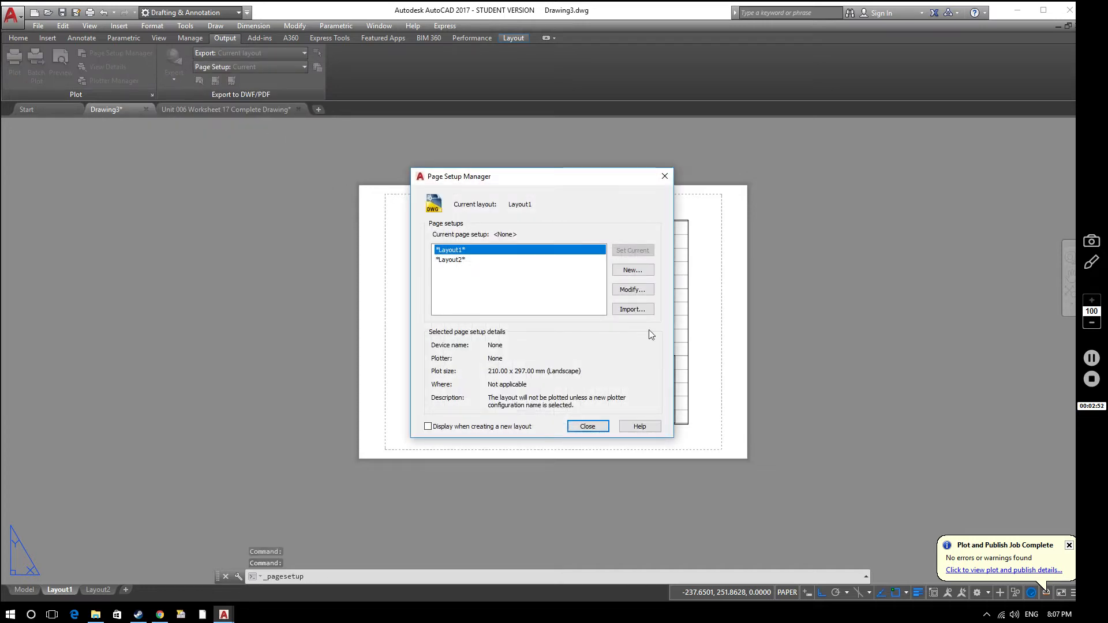
pyautogui.click(592, 427)
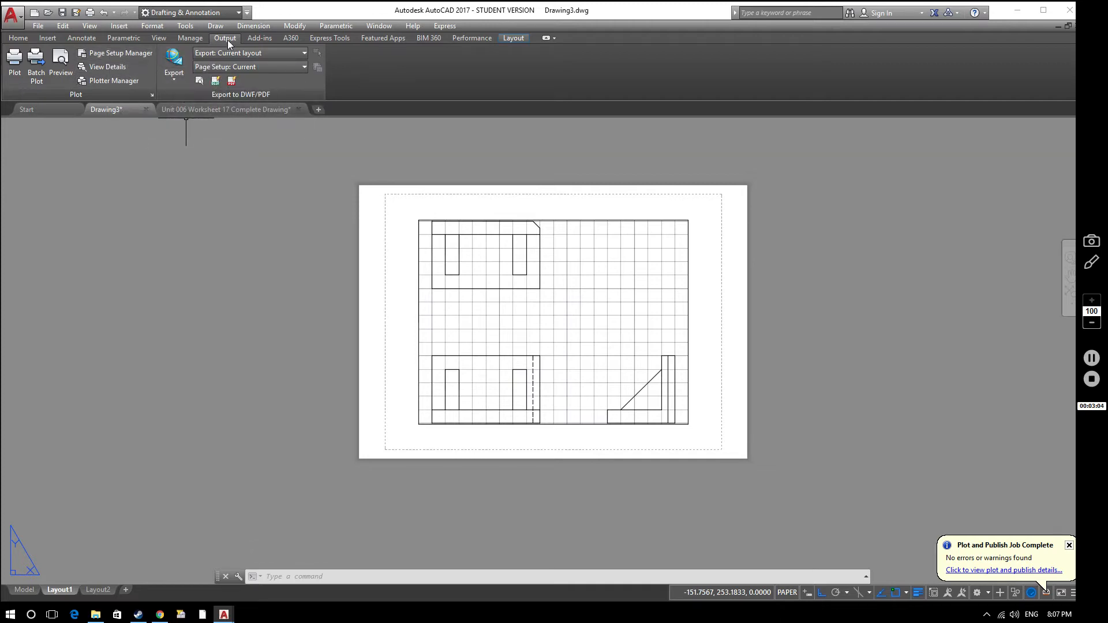
pyautogui.click(122, 55)
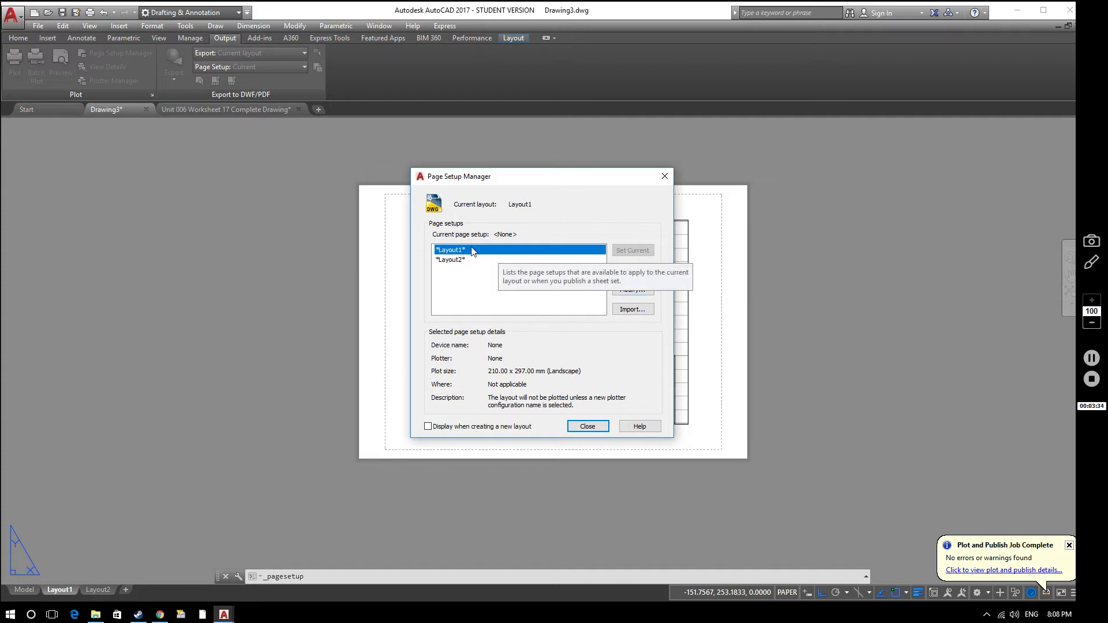
pyautogui.click(646, 289)
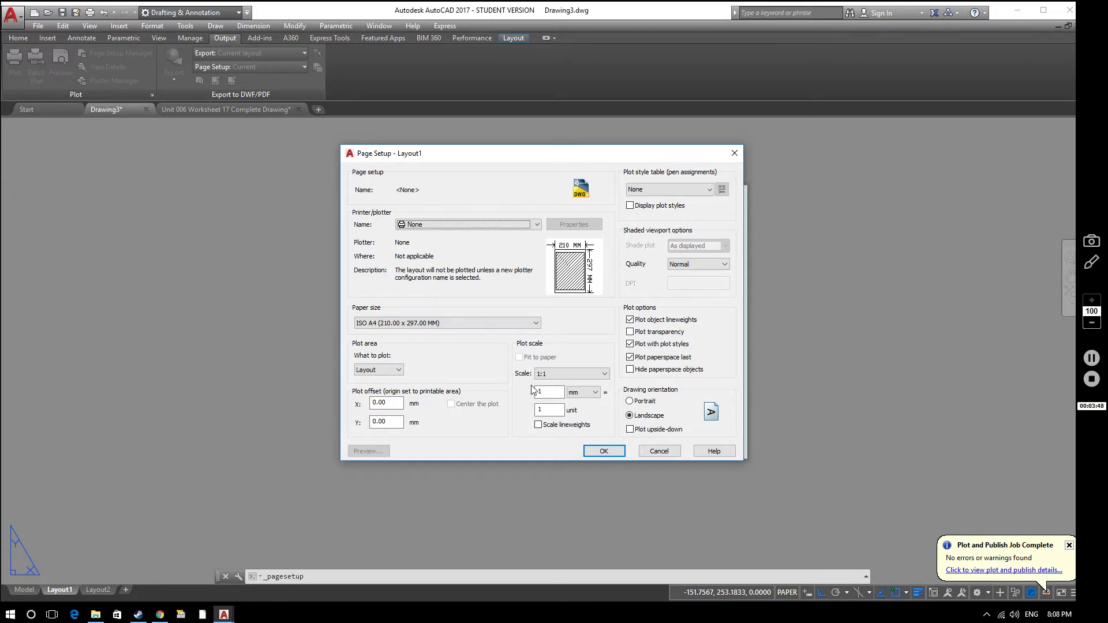
# Choose DWG To PDF.pc3 as Layout1's printer/plotter
pyautogui.click(536, 224)
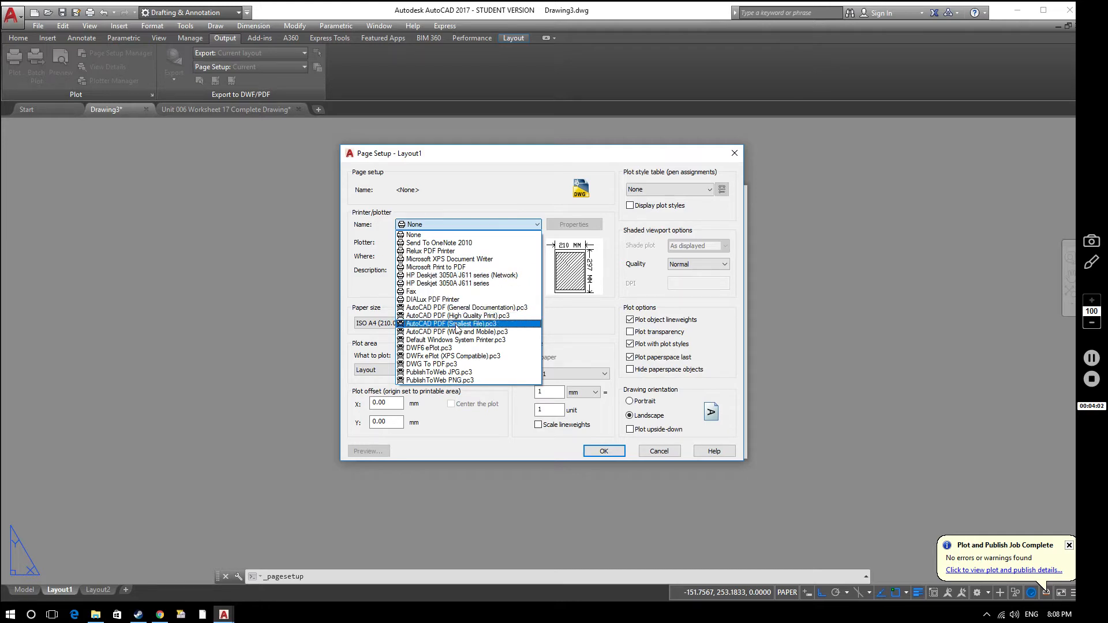
pyautogui.click(458, 364)
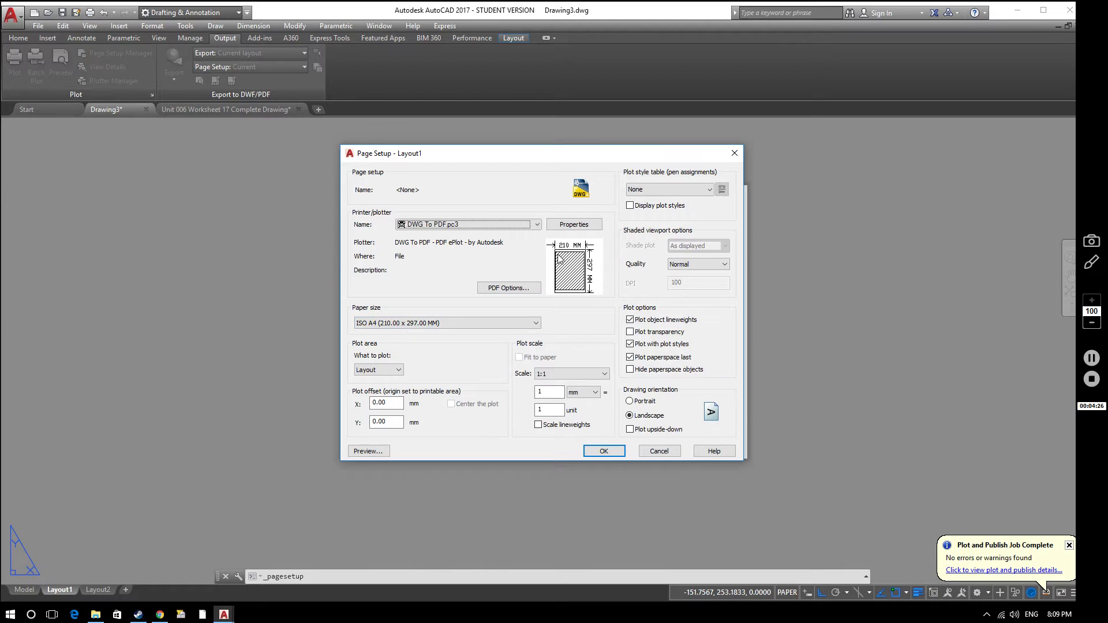
pyautogui.moveTo(583, 258)
# Save the DWG To PDF setup, then reopen the Page Setup Manager to confirm it
pyautogui.click(604, 451)
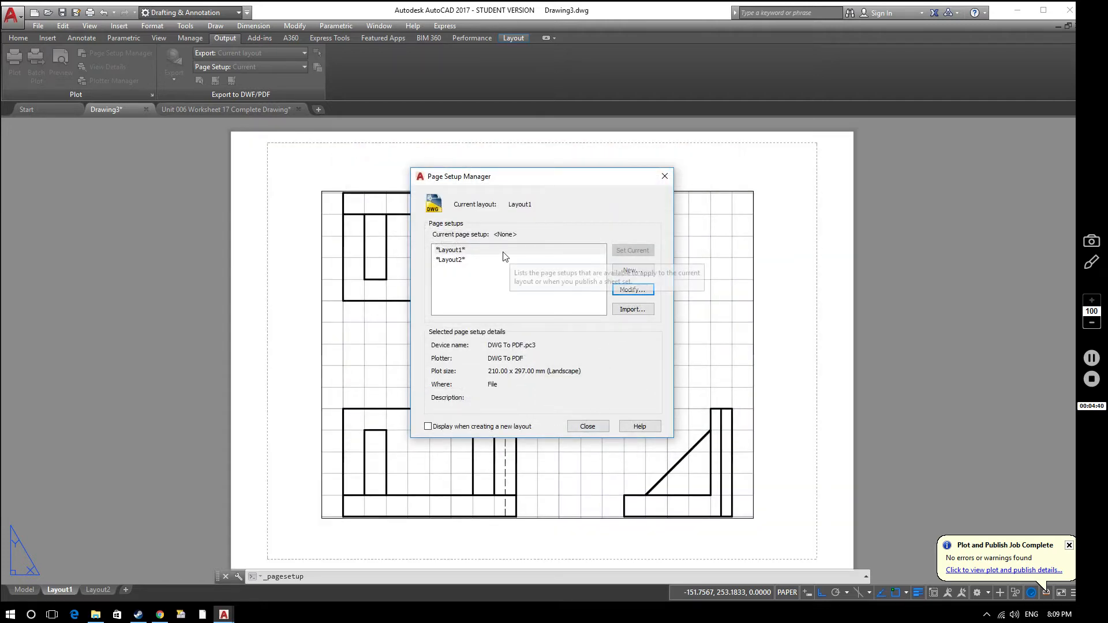
pyautogui.click(593, 424)
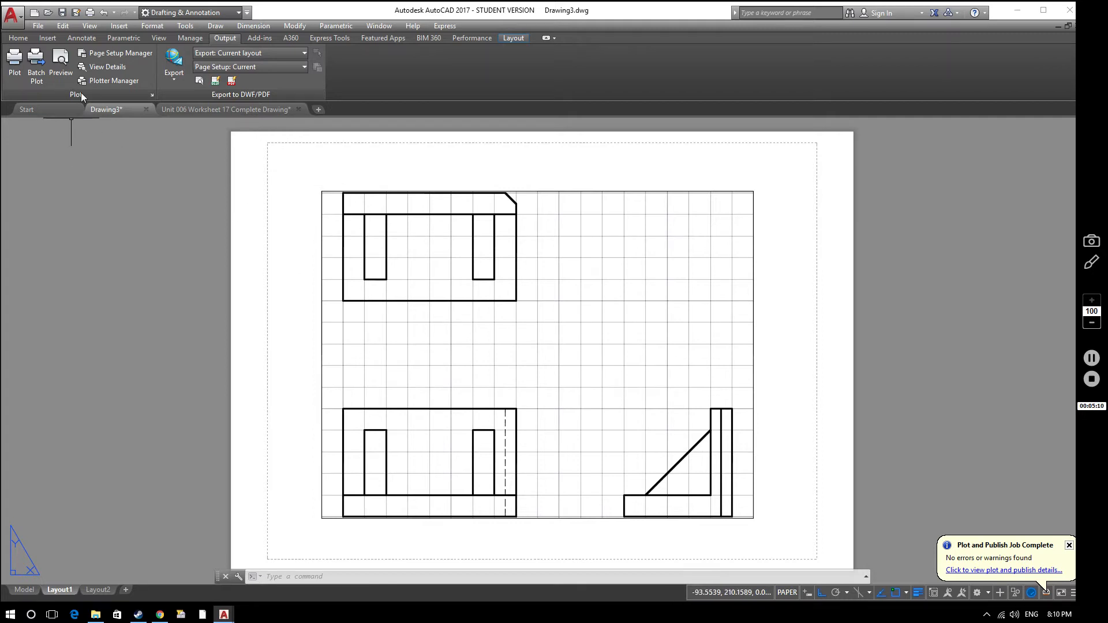
pyautogui.click(116, 55)
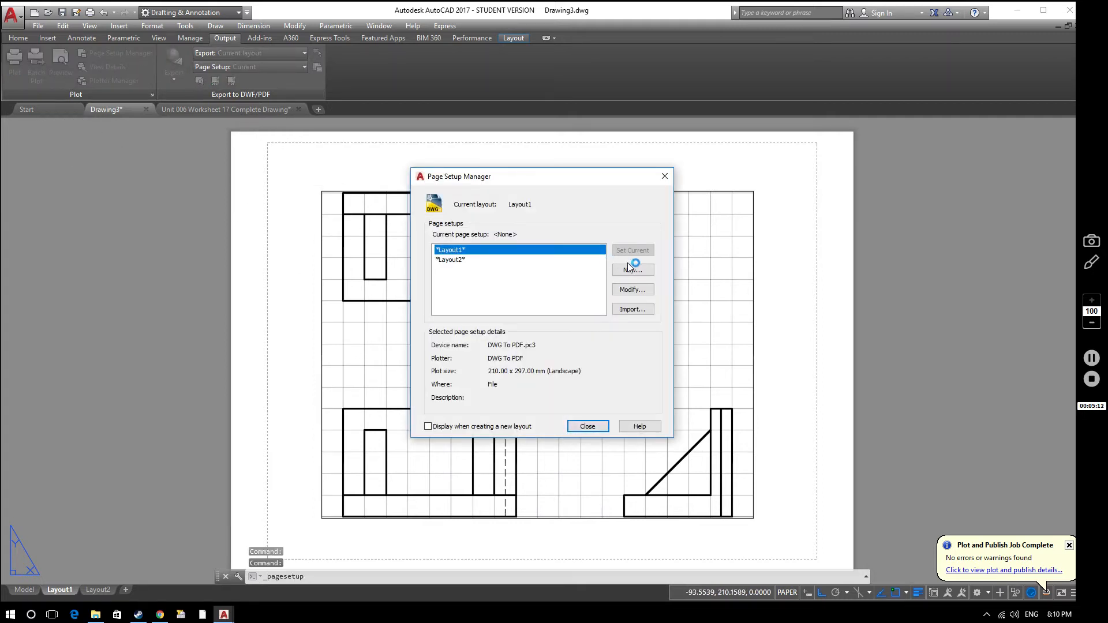
# Change Layout1's paper size to ISO full bleed A4
pyautogui.click(635, 290)
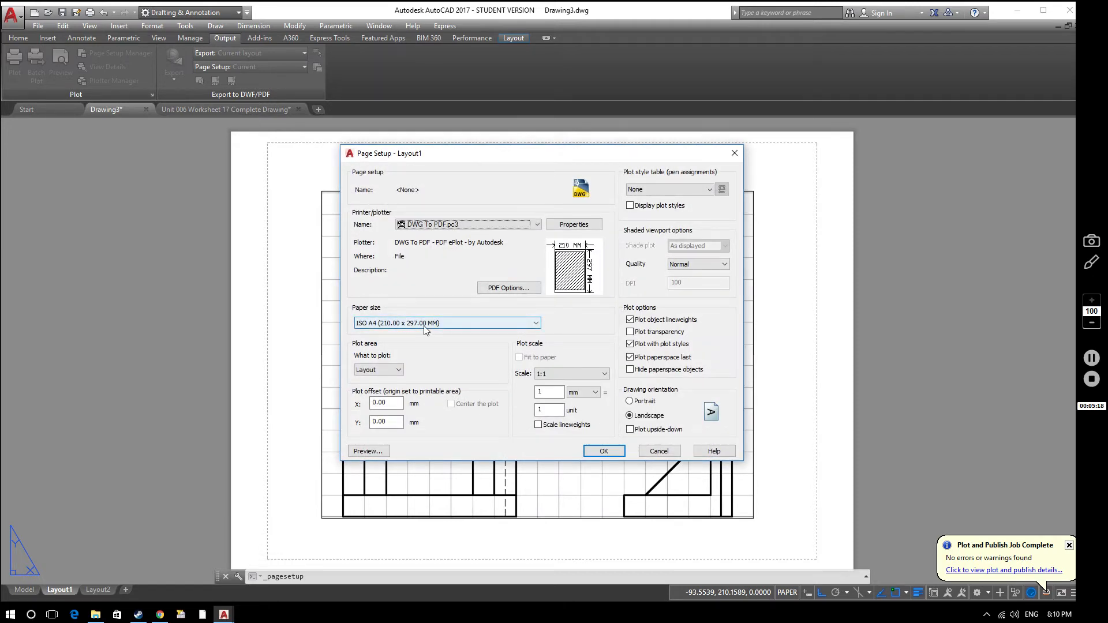
pyautogui.click(465, 324)
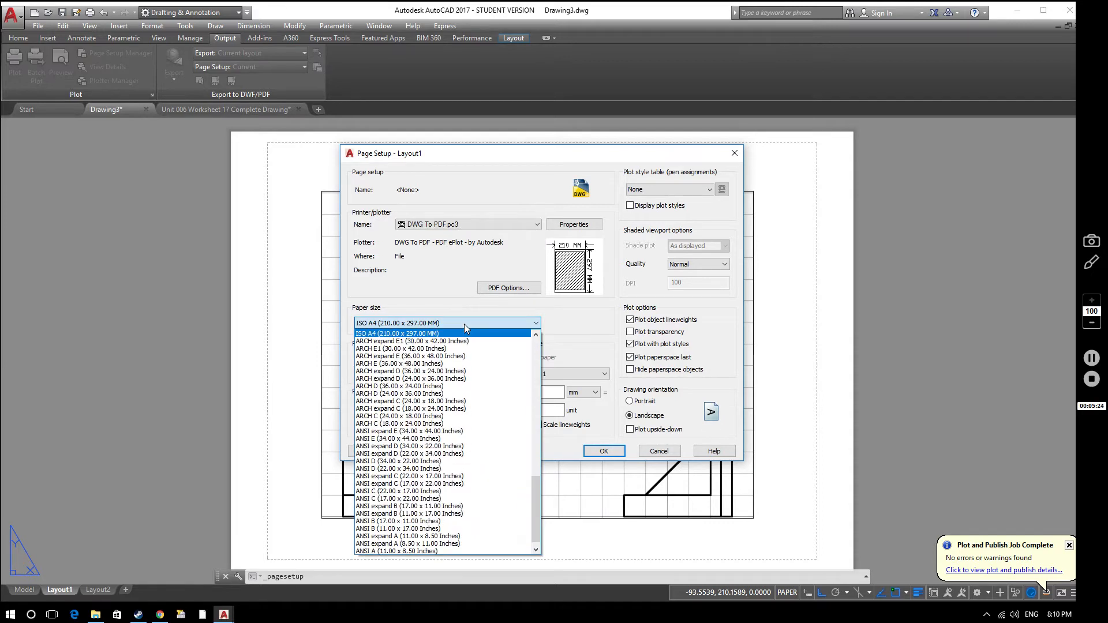
pyautogui.scroll(3, 461, 386)
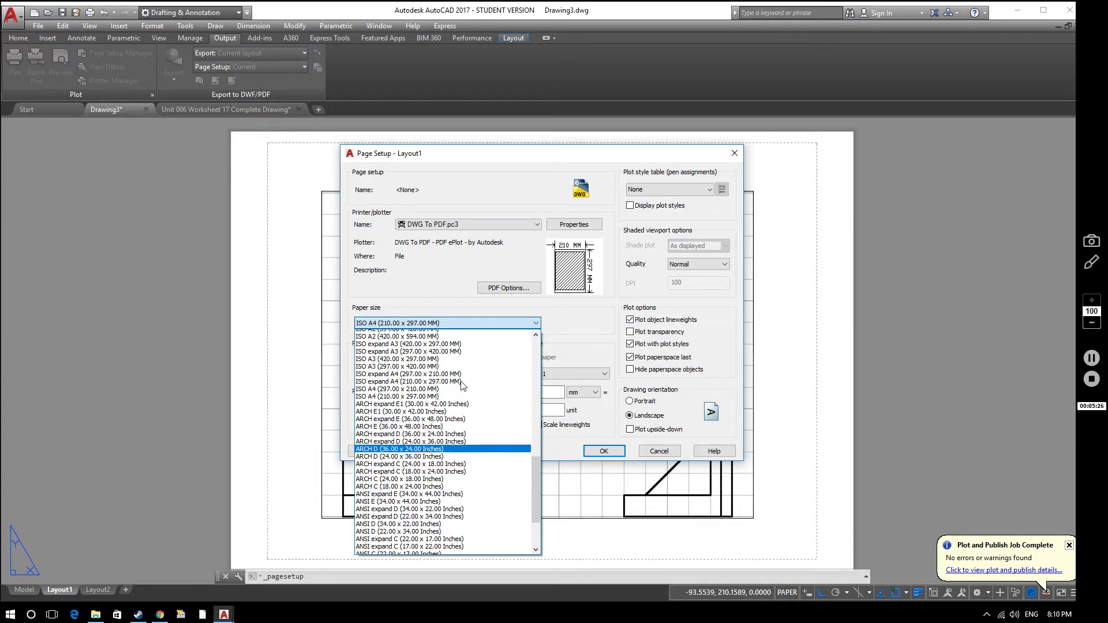
pyautogui.scroll(10, 462, 382)
pyautogui.scroll(4, 462, 366)
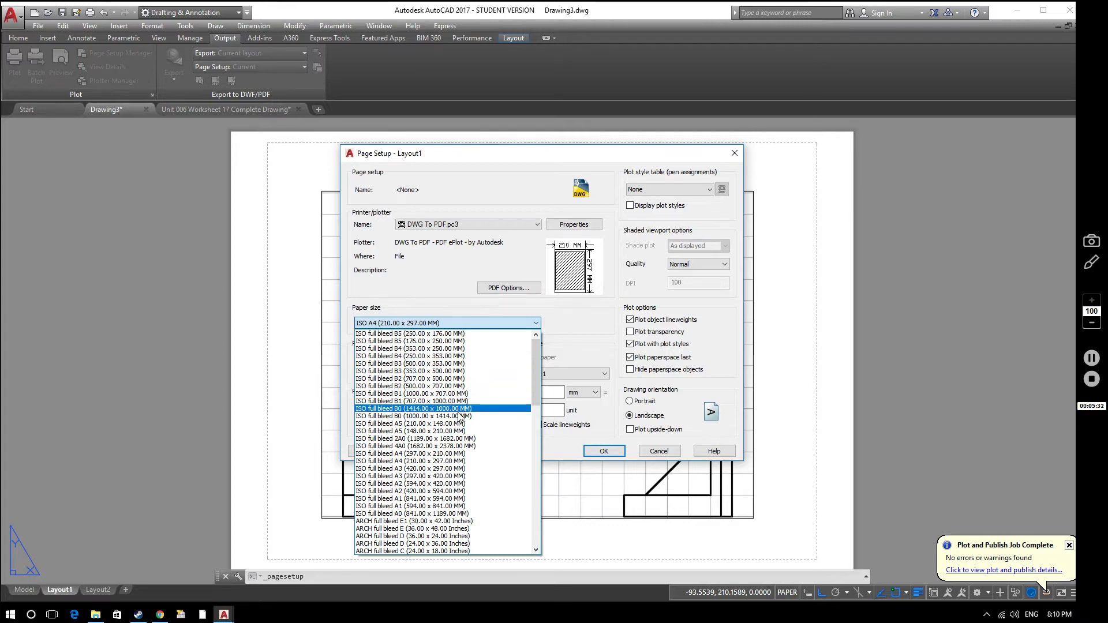
pyautogui.scroll(-1, 461, 430)
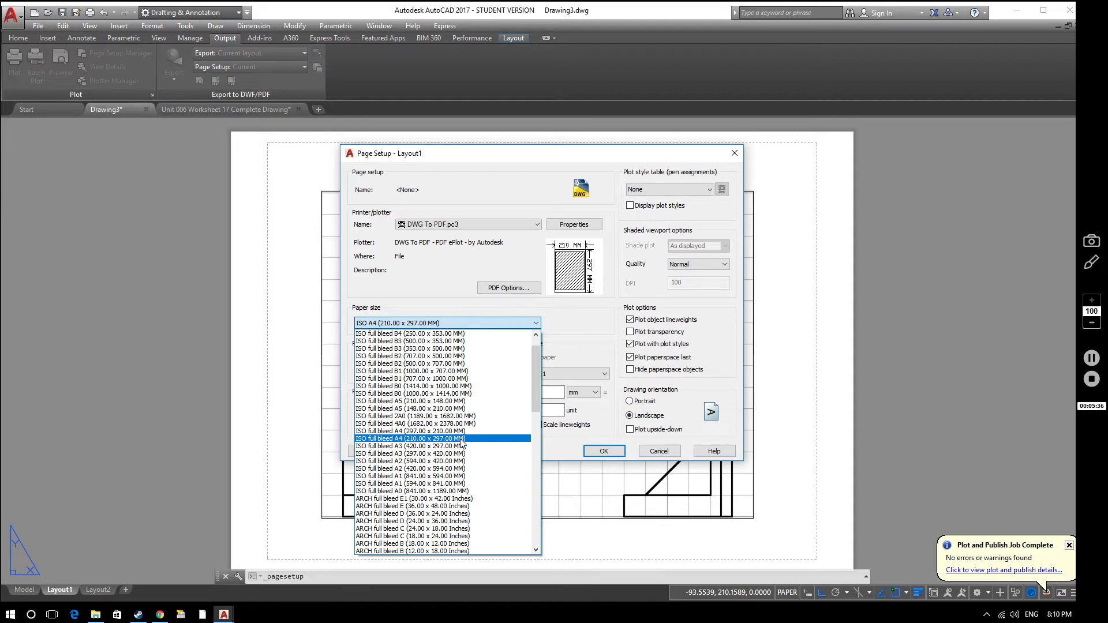
pyautogui.click(438, 438)
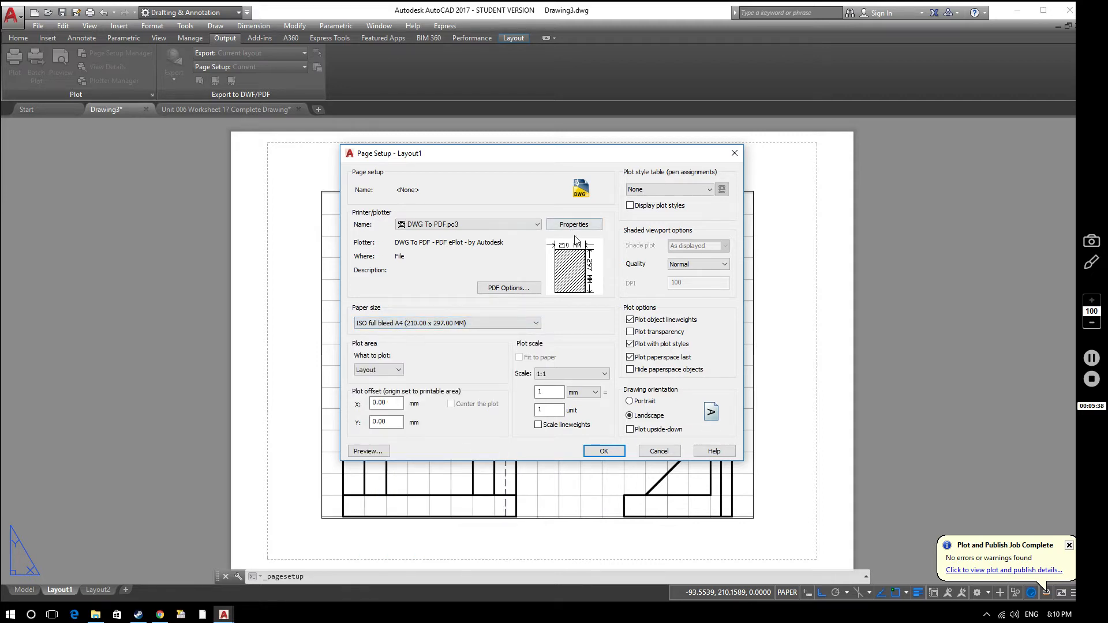
pyautogui.moveTo(565, 258)
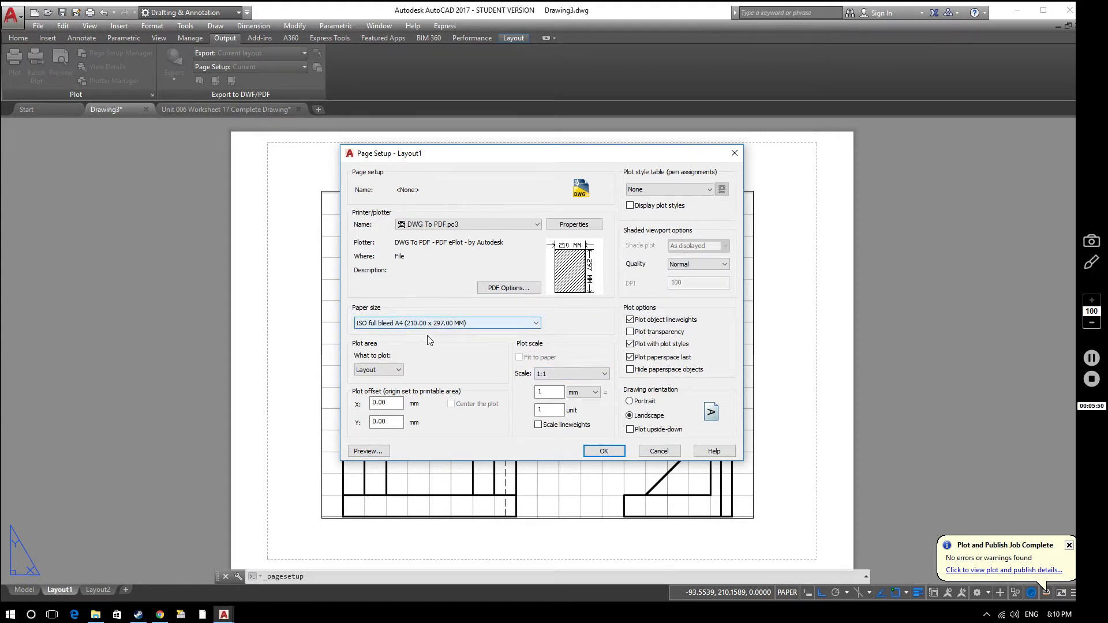
# Keep the Layout plot area with landscape orientation and save Layout1's page setup
pyautogui.click(400, 372)
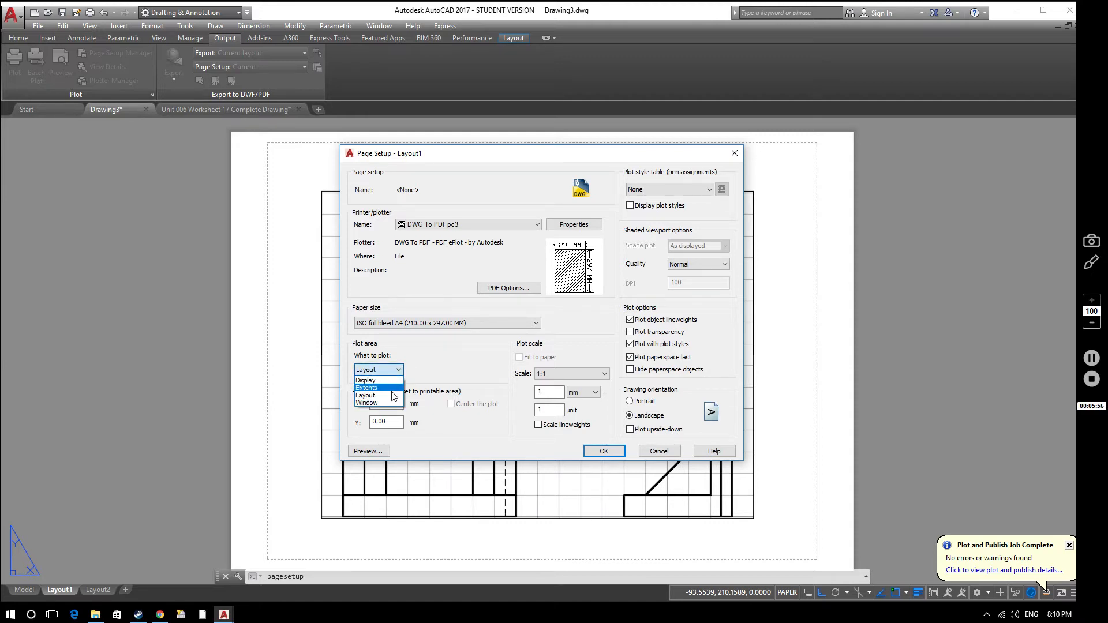
pyautogui.click(439, 354)
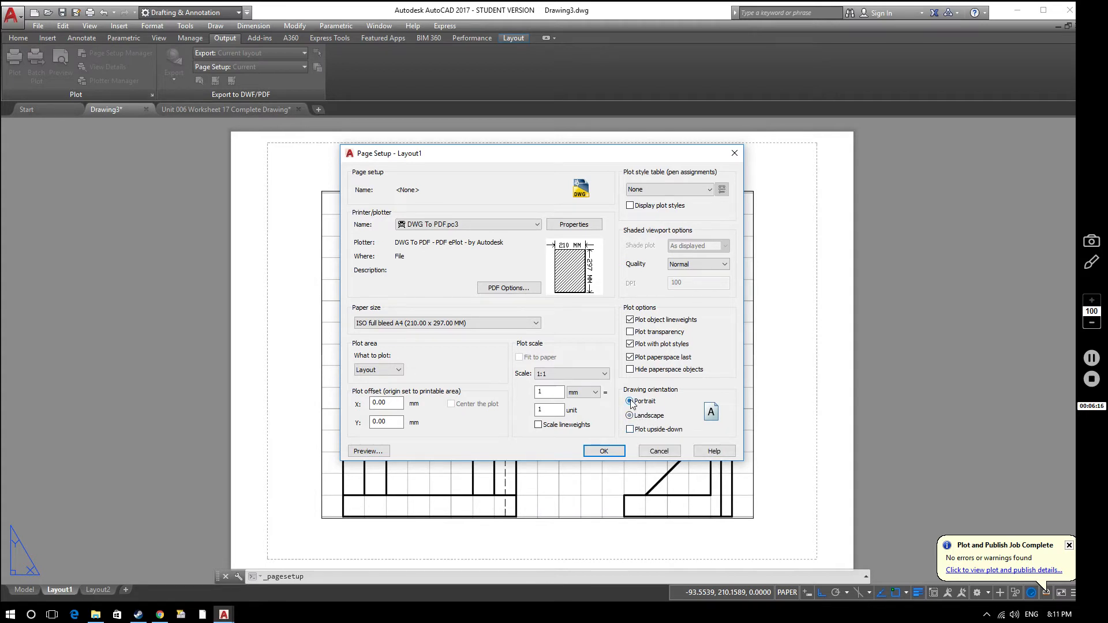
pyautogui.click(636, 417)
pyautogui.click(630, 401)
pyautogui.click(638, 421)
pyautogui.click(604, 451)
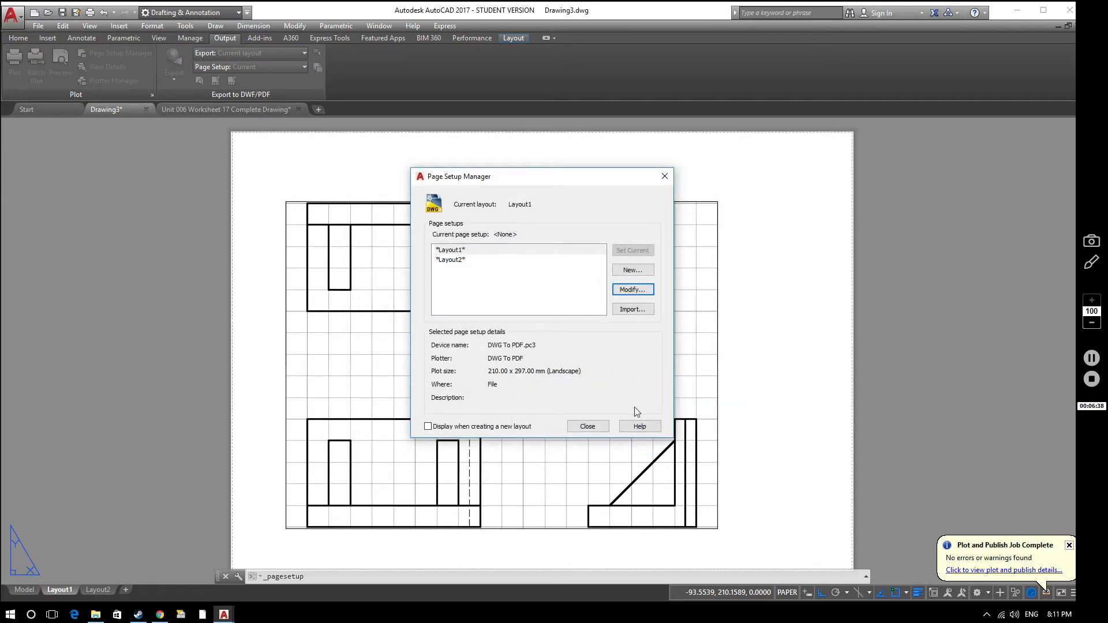
pyautogui.click(597, 429)
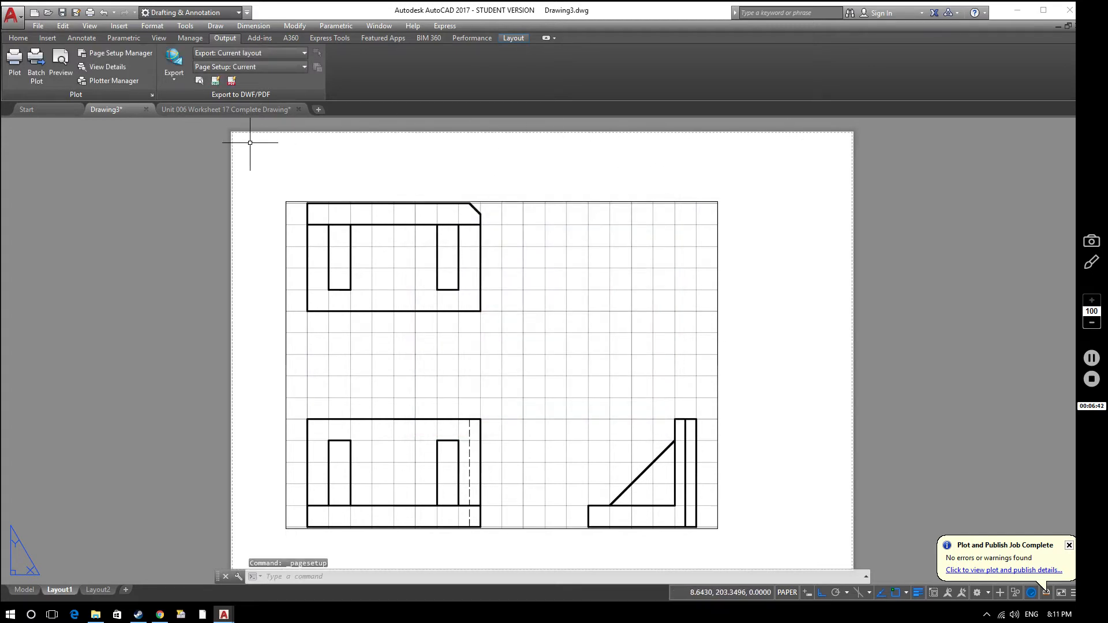
pyautogui.click(232, 172)
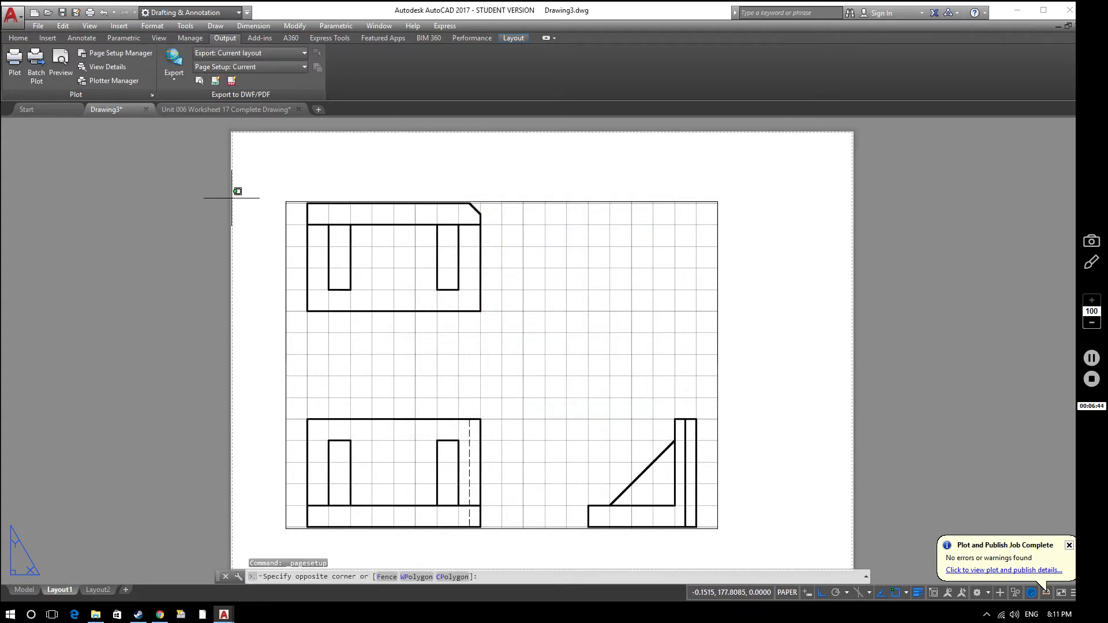
pyautogui.click(253, 204)
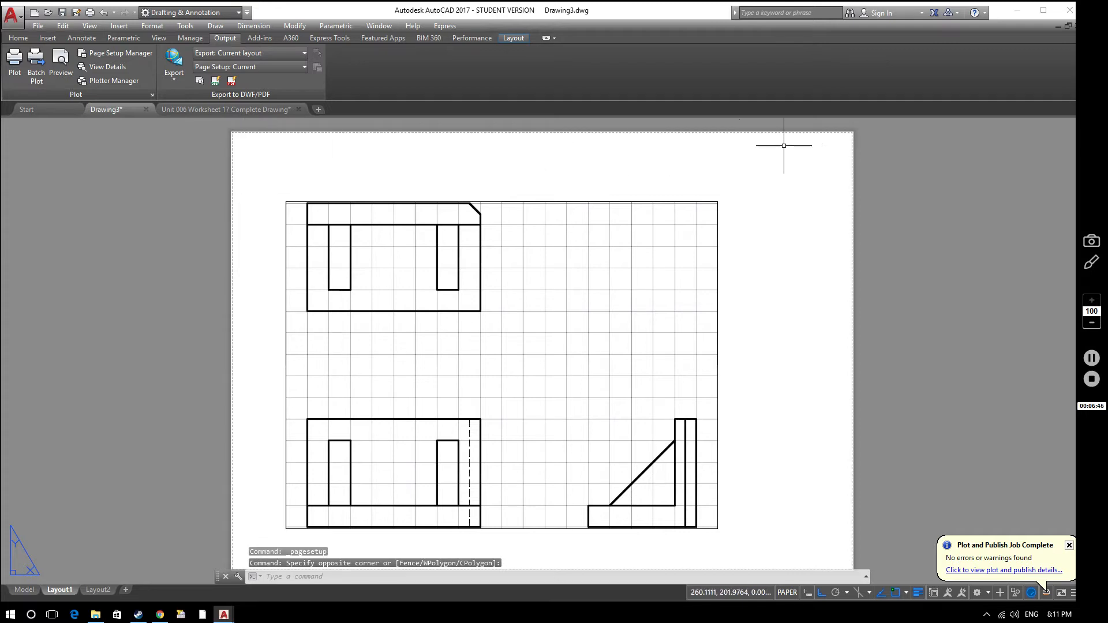
pyautogui.scroll(-1, 705, 346)
pyautogui.scroll(1, 706, 347)
pyautogui.moveTo(641, 297); pyautogui.dragTo(641, 298, button='middle')
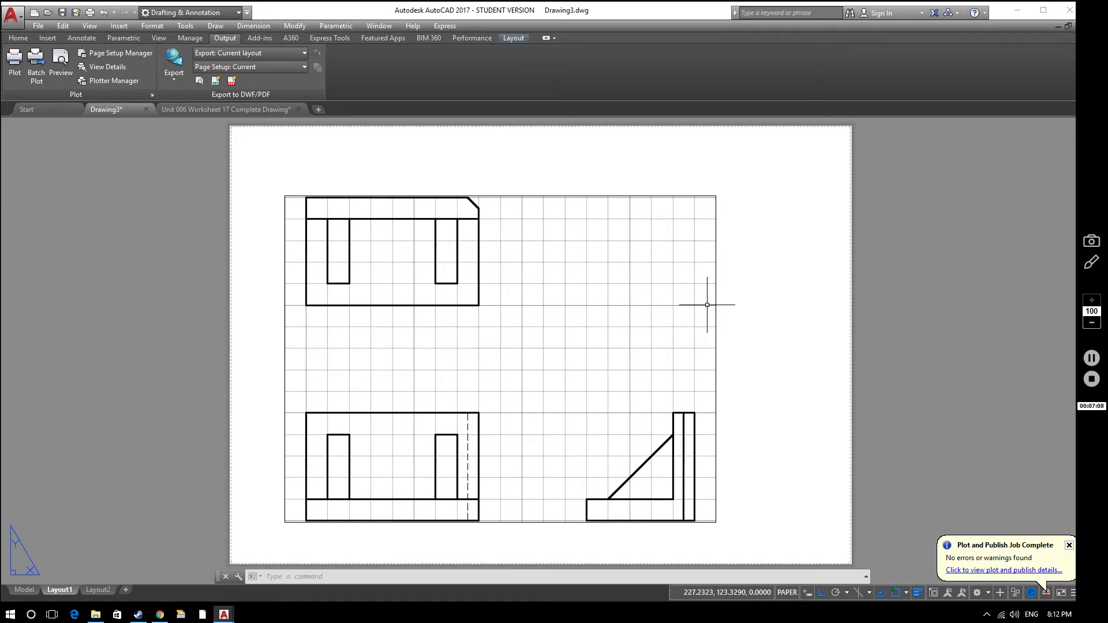
# Create a viewport filling the Layout1 sheet using MVIEW with the Fit option
pyautogui.write('MView')
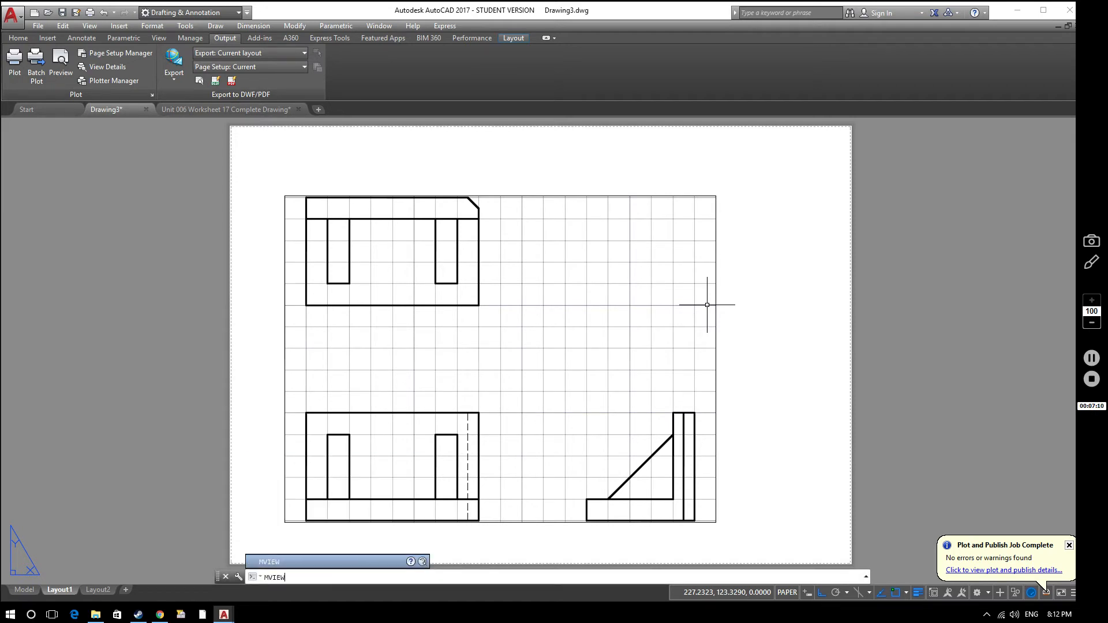
pyautogui.press('Return')
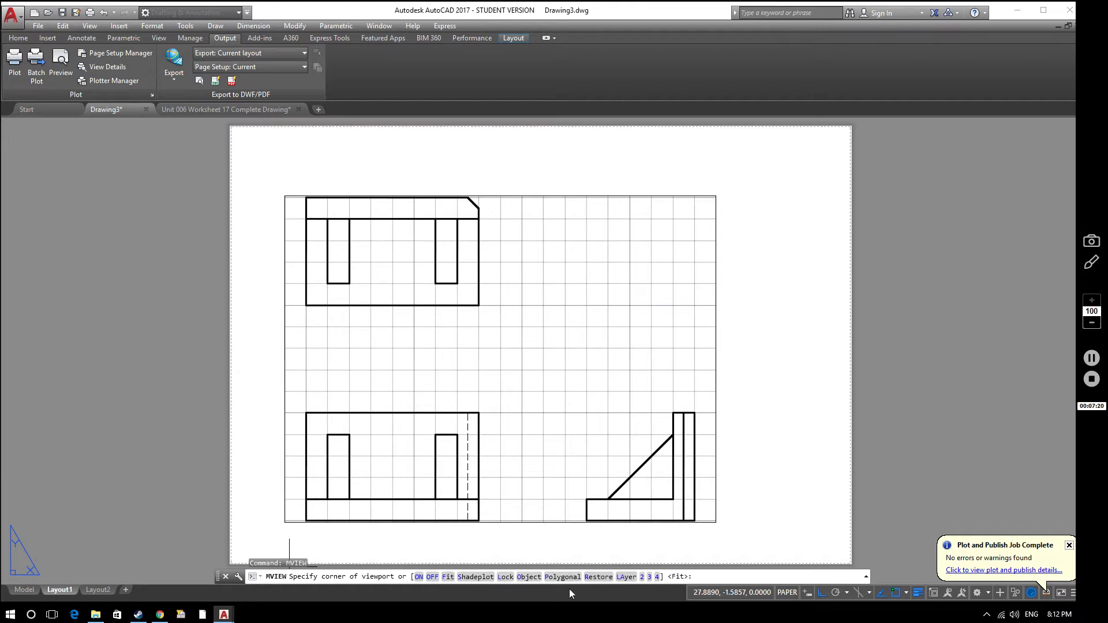
pyautogui.click(448, 576)
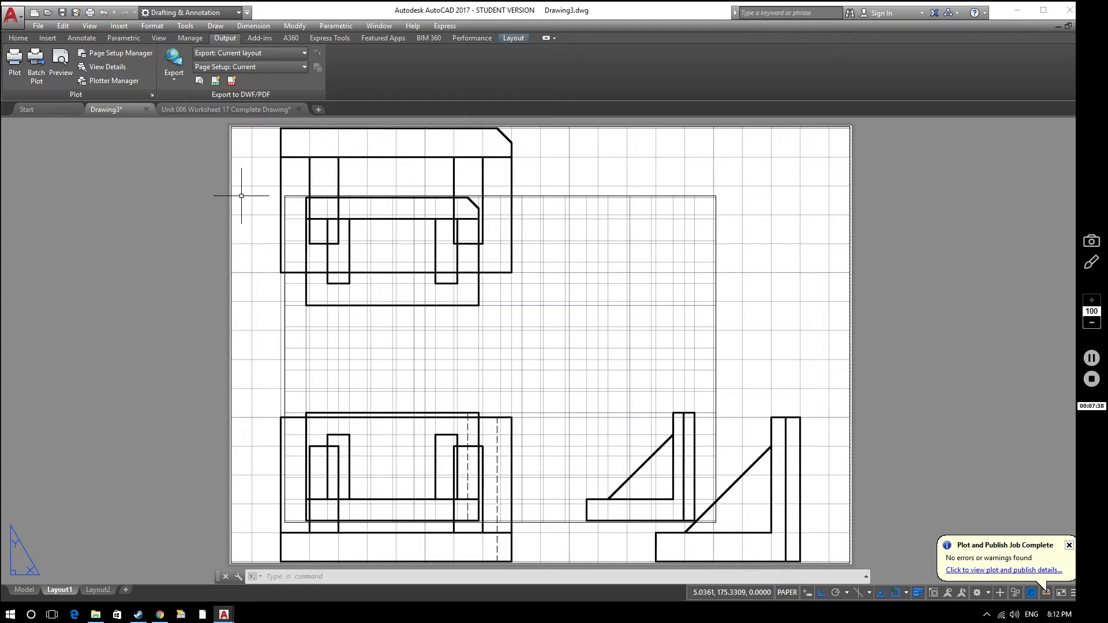
# Draw four border lines along the Layout1 paper edges, closing at the top-left corner
pyautogui.click(21, 38)
pyautogui.click(14, 60)
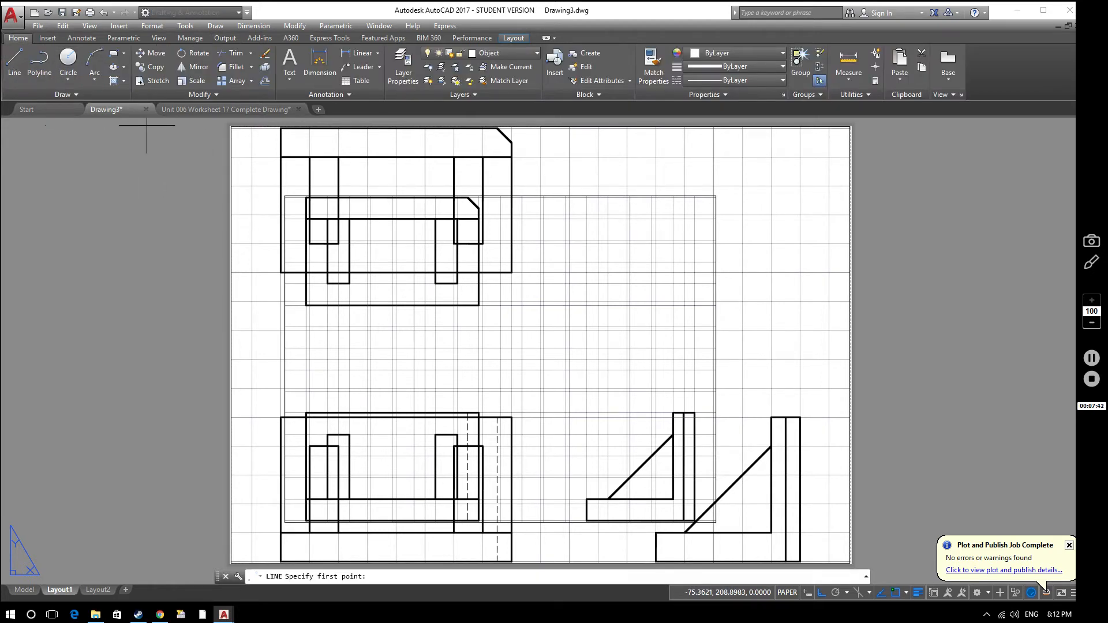
pyautogui.click(231, 126)
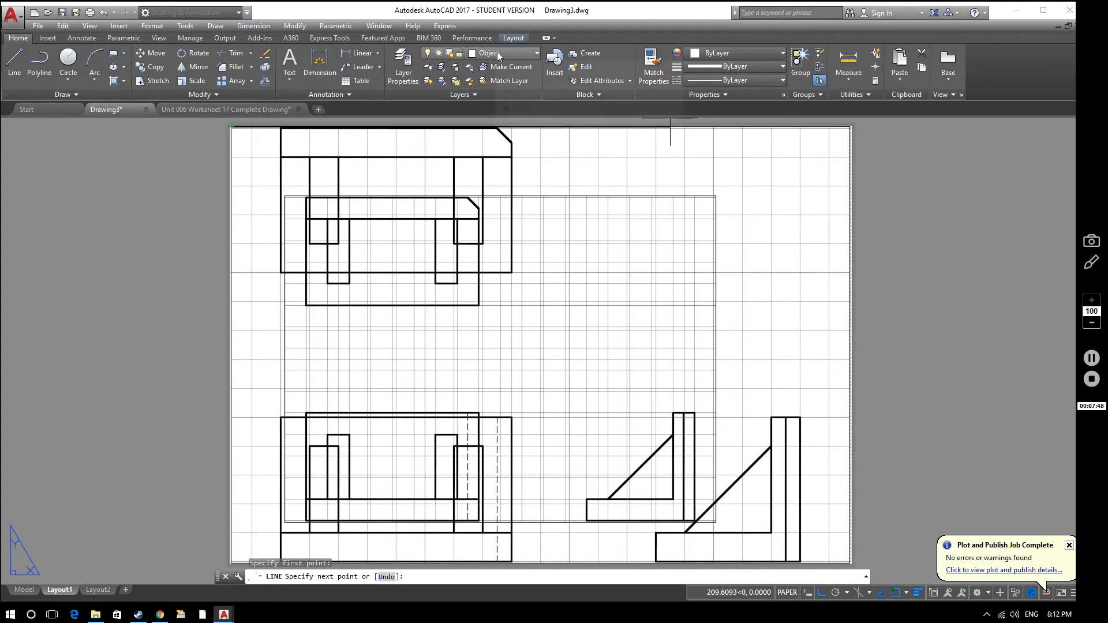
pyautogui.click(850, 126)
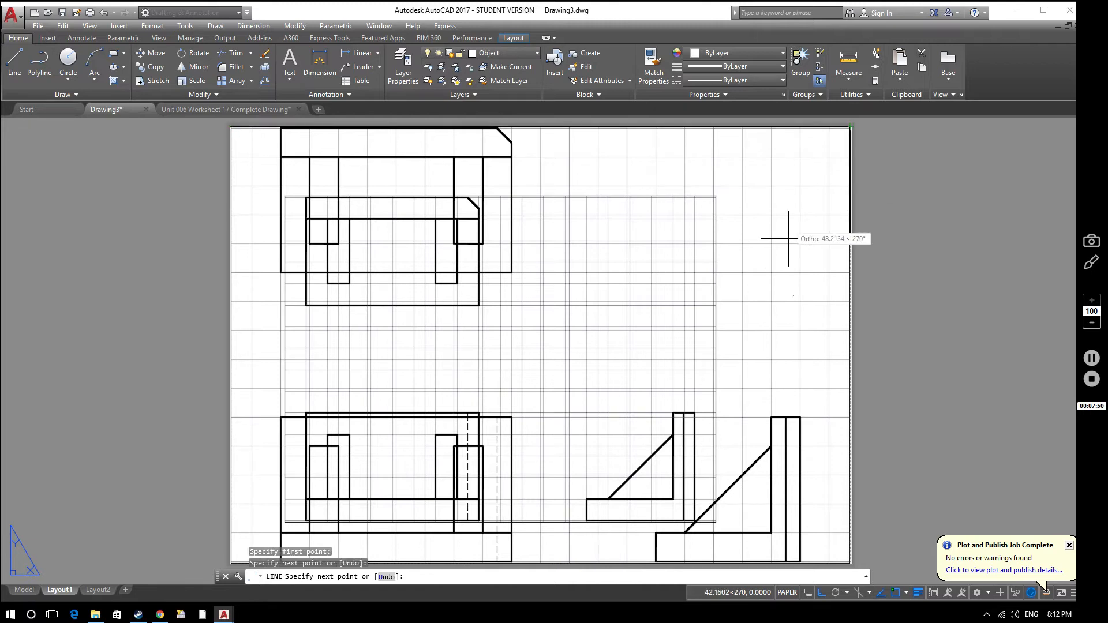
pyautogui.click(849, 563)
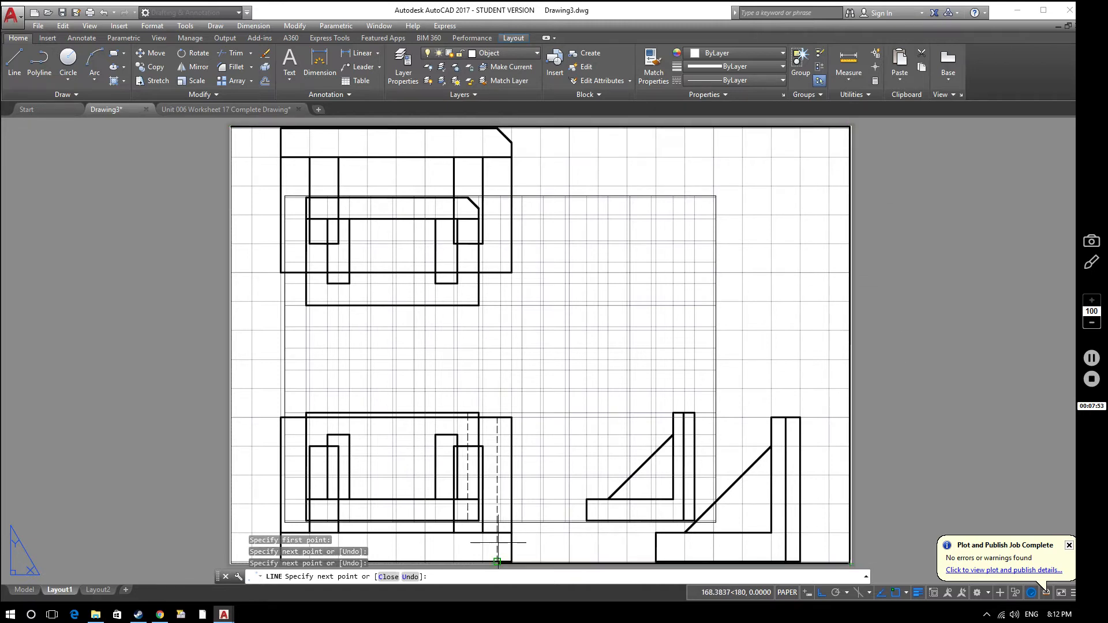
pyautogui.click(231, 563)
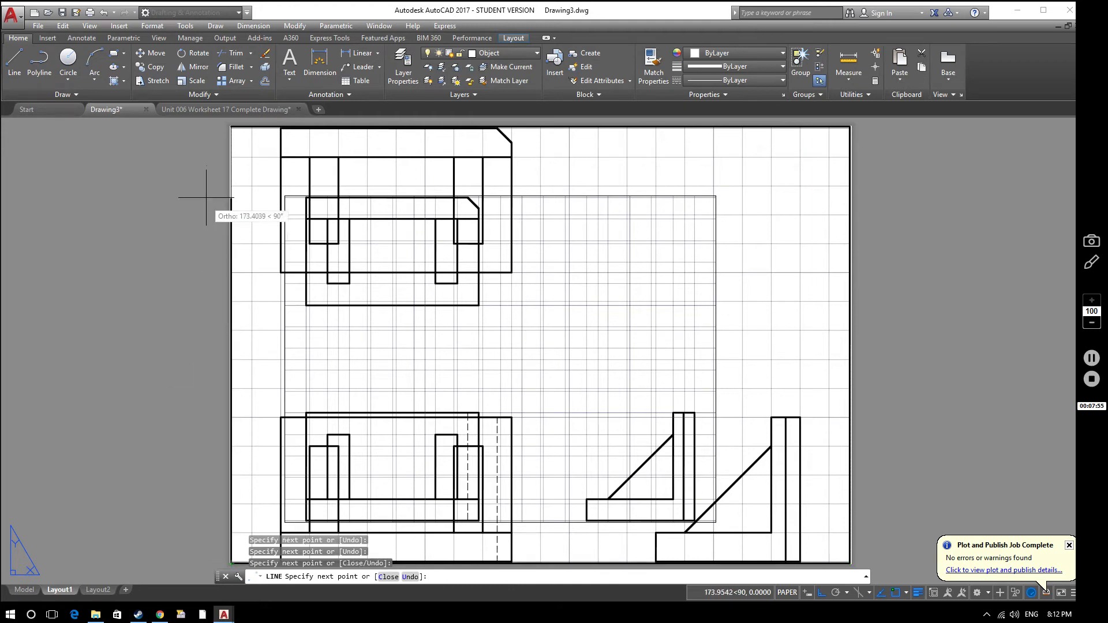
pyautogui.click(231, 126)
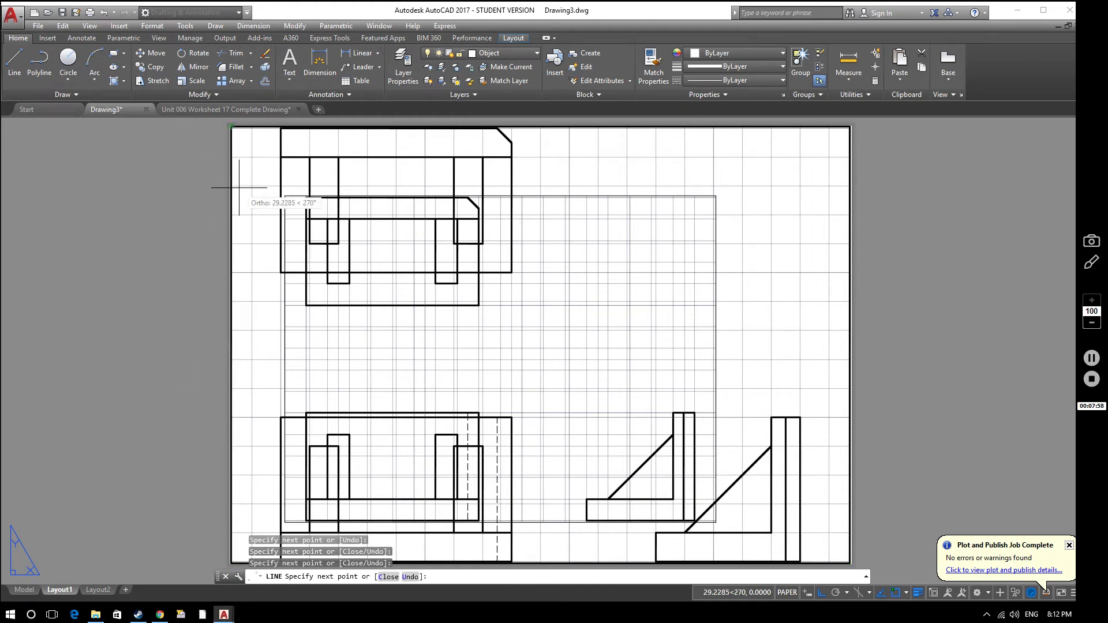
pyautogui.press('Return')
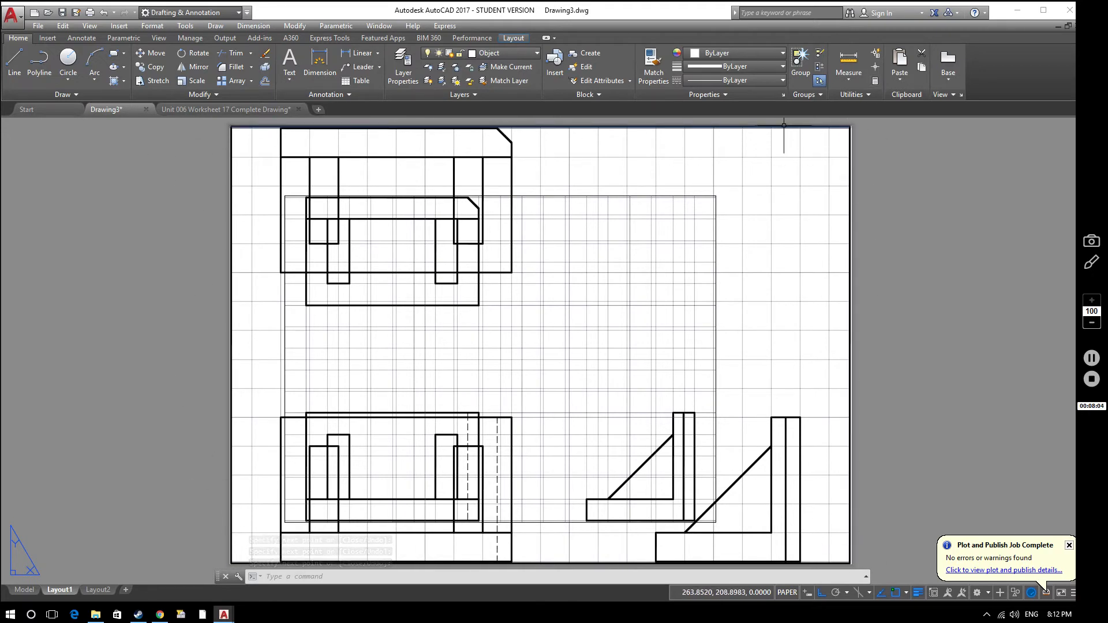
# Make a first pick of the left and top border lines, then clear that selection
pyautogui.click(230, 187)
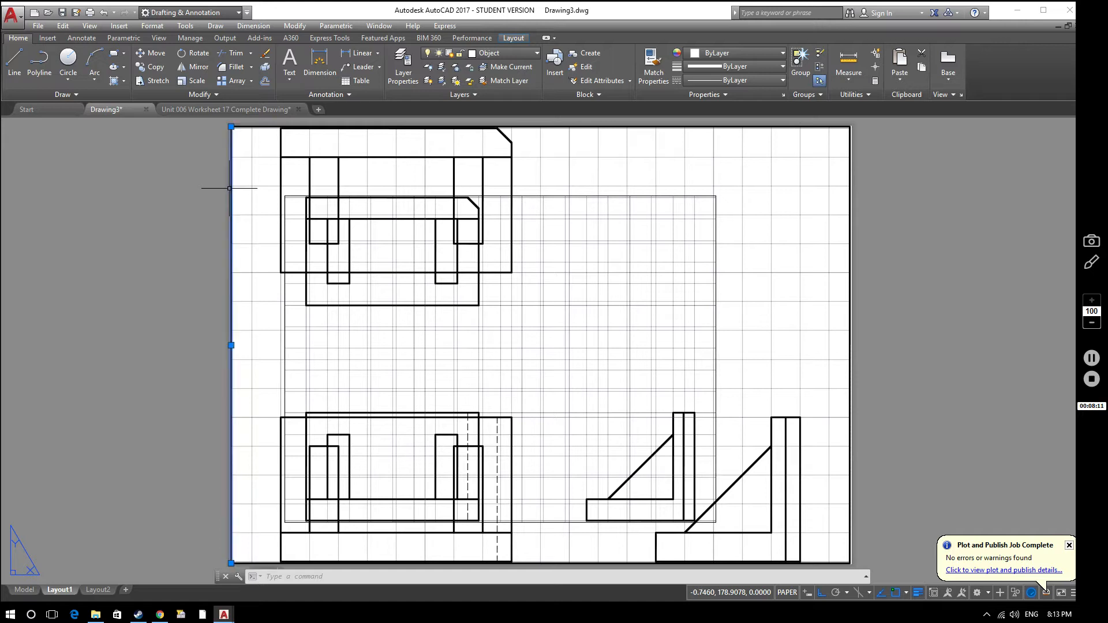
pyautogui.click(254, 127)
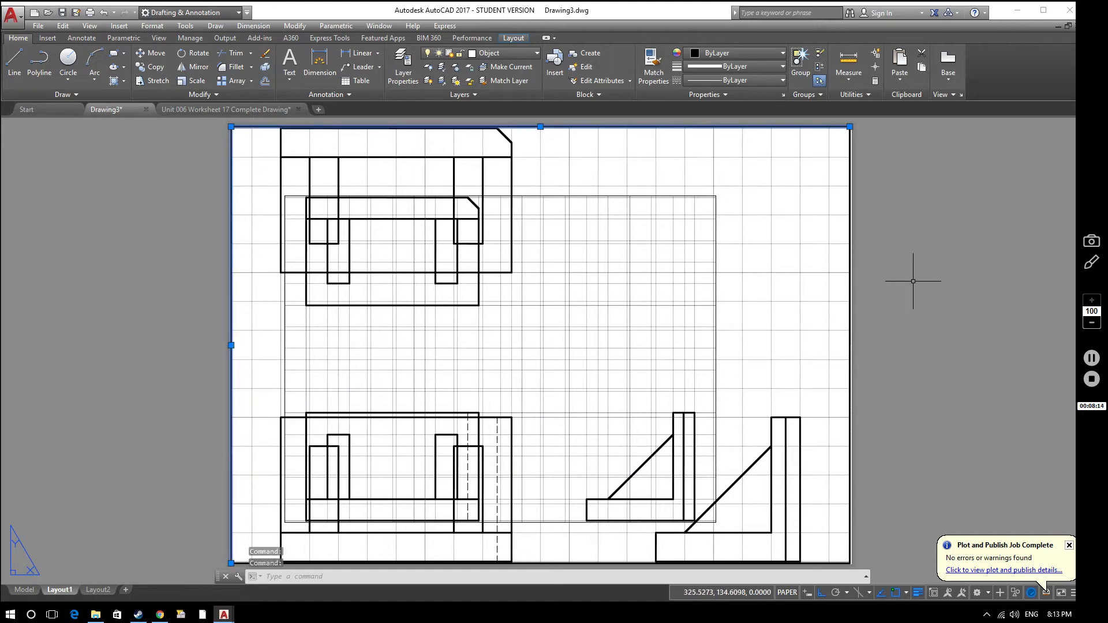
pyautogui.press('Escape')
pyautogui.click(775, 206)
pyautogui.click(799, 238)
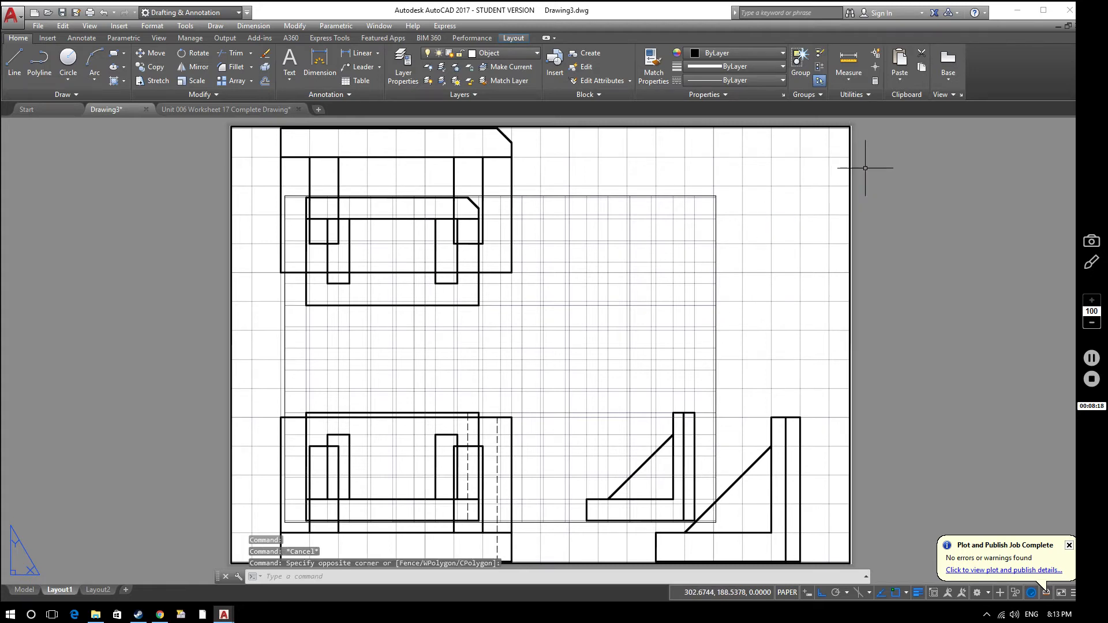
# Send all four paper-edge border lines to the back and select the full-sheet viewport
pyautogui.click(820, 126)
pyautogui.click(850, 215)
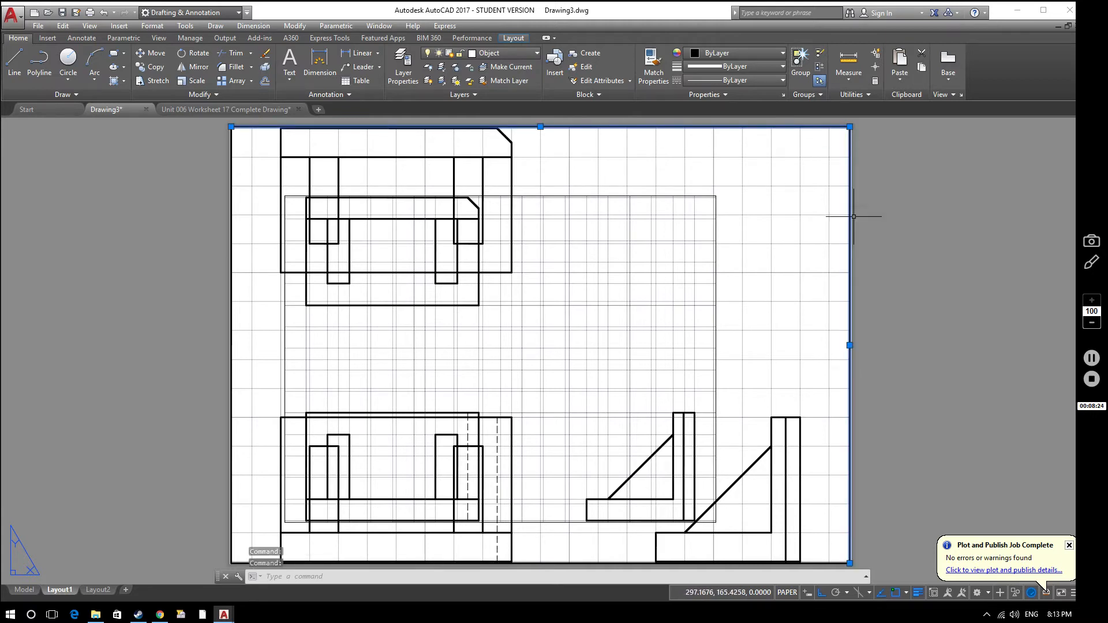
pyautogui.click(633, 563)
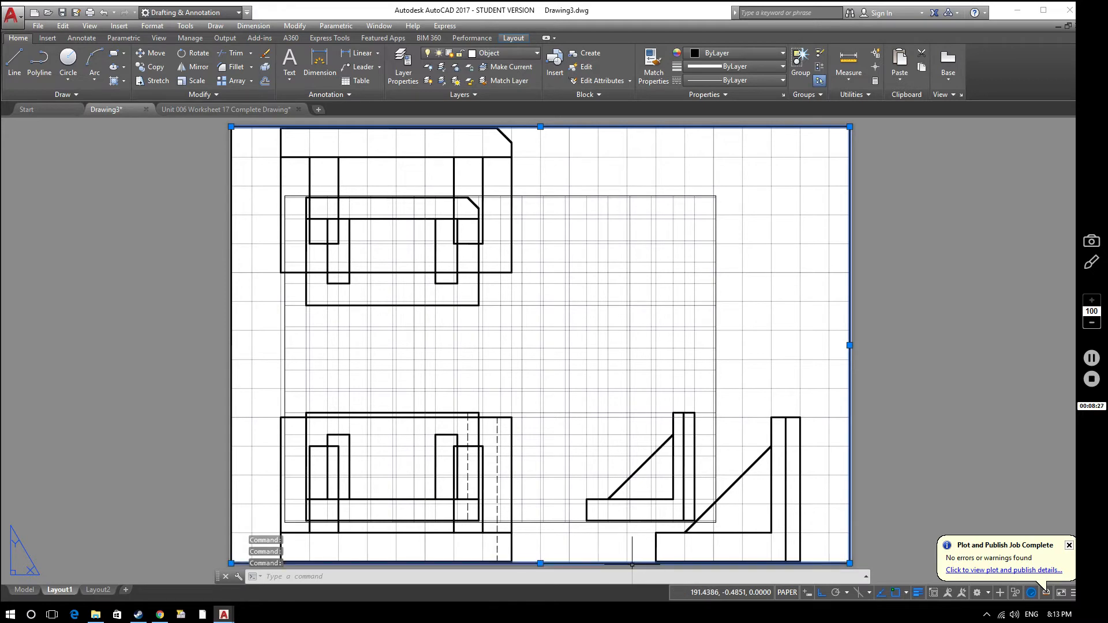
pyautogui.click(230, 303)
pyautogui.rightClick(158, 233)
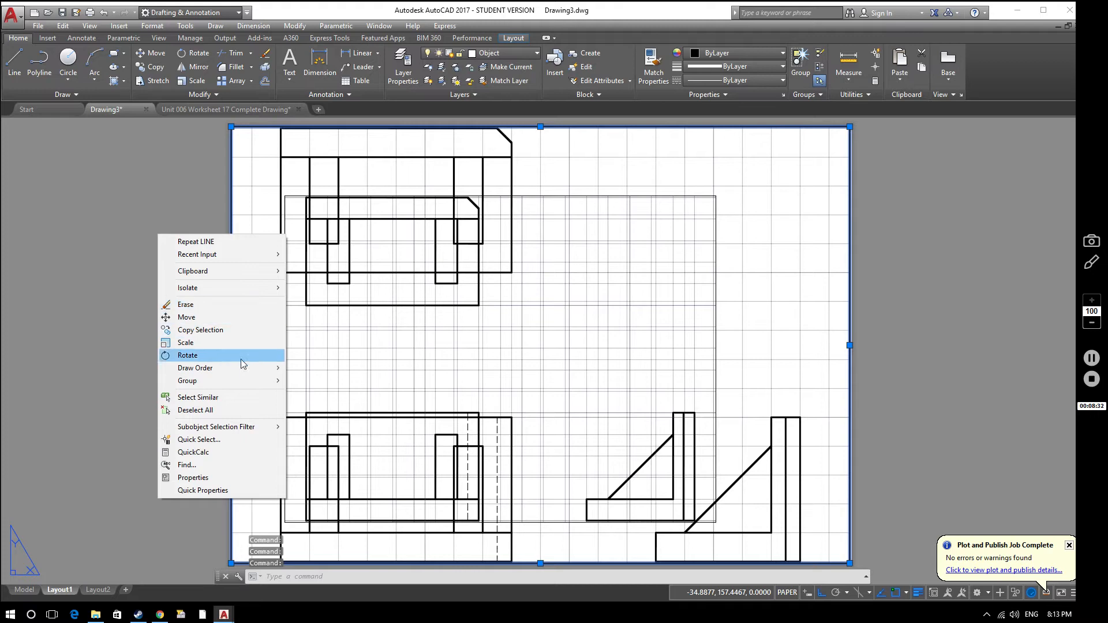
pyautogui.moveTo(244, 368)
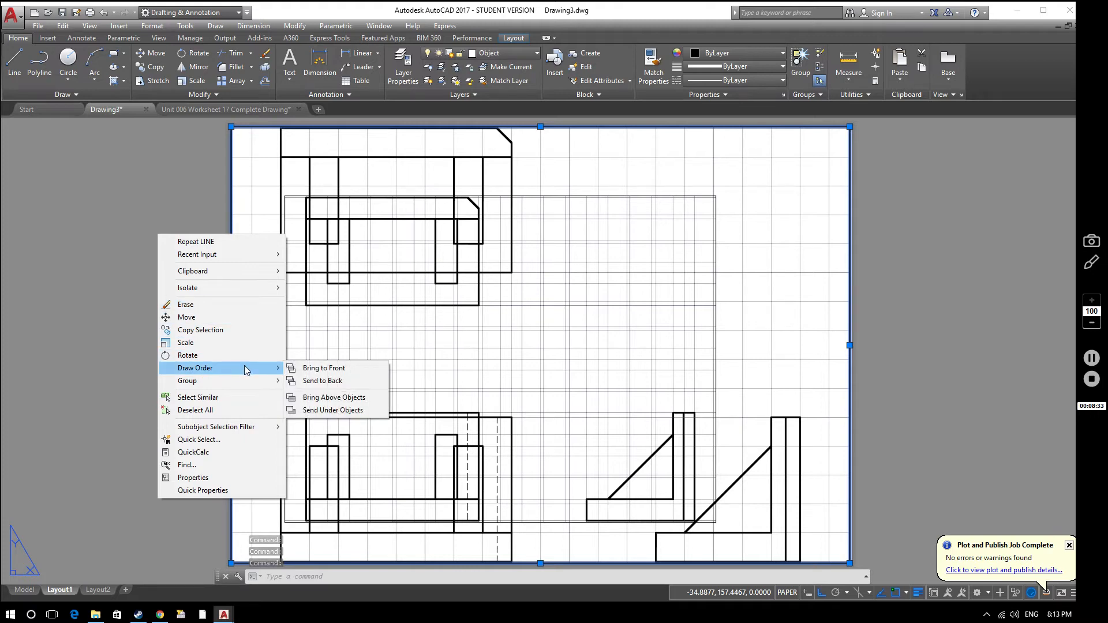
pyautogui.click(336, 383)
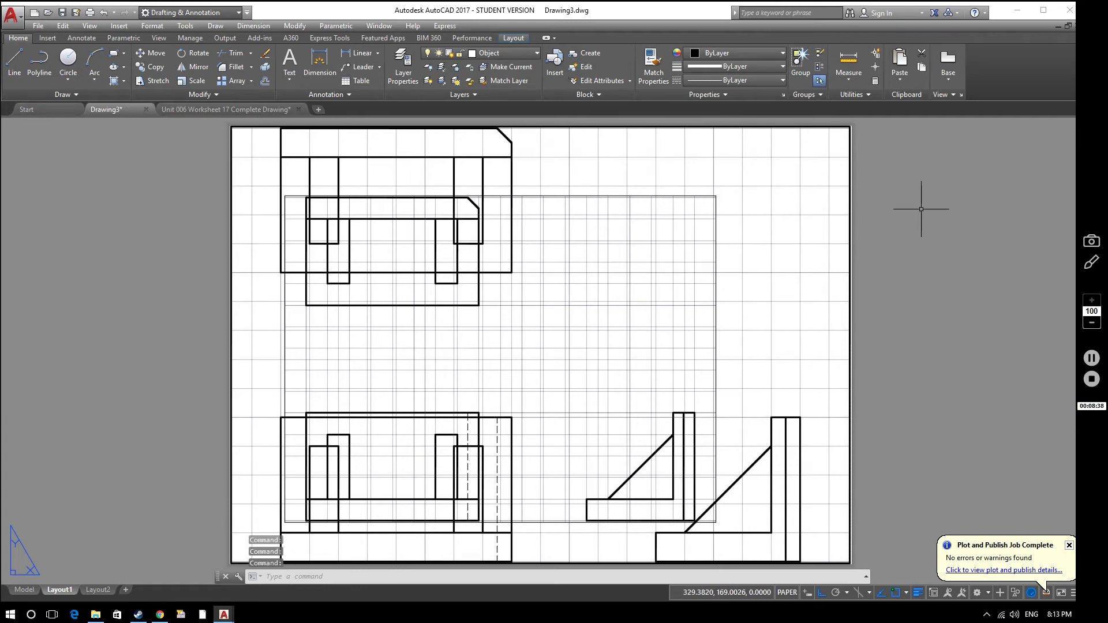
pyautogui.click(851, 221)
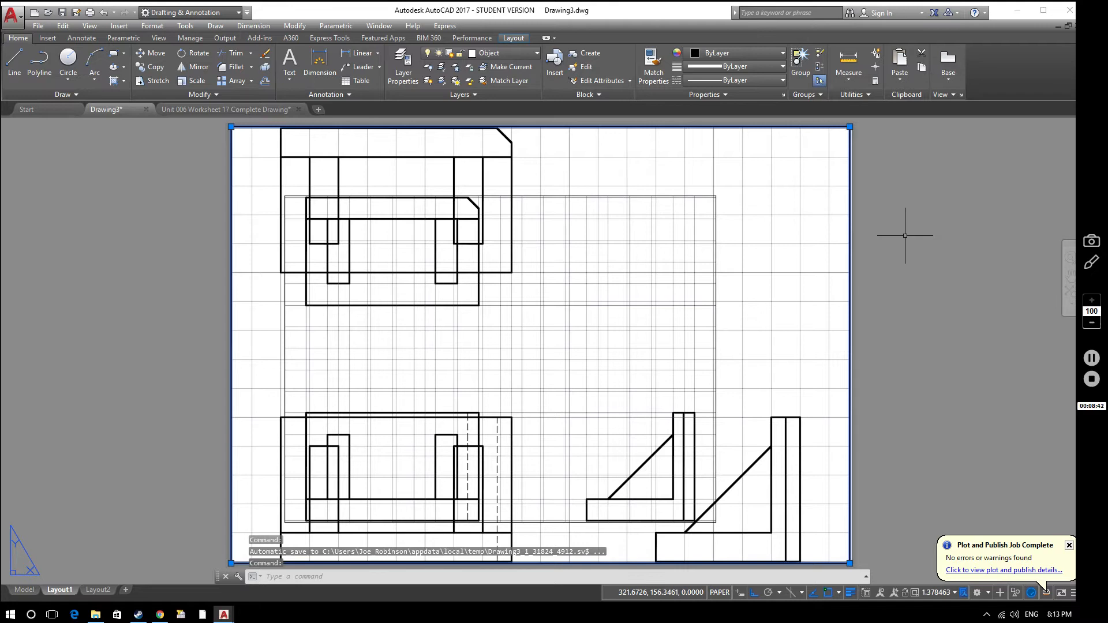
# Delete the full-page viewport and offset the left border line 15 inward
pyautogui.press('Delete')
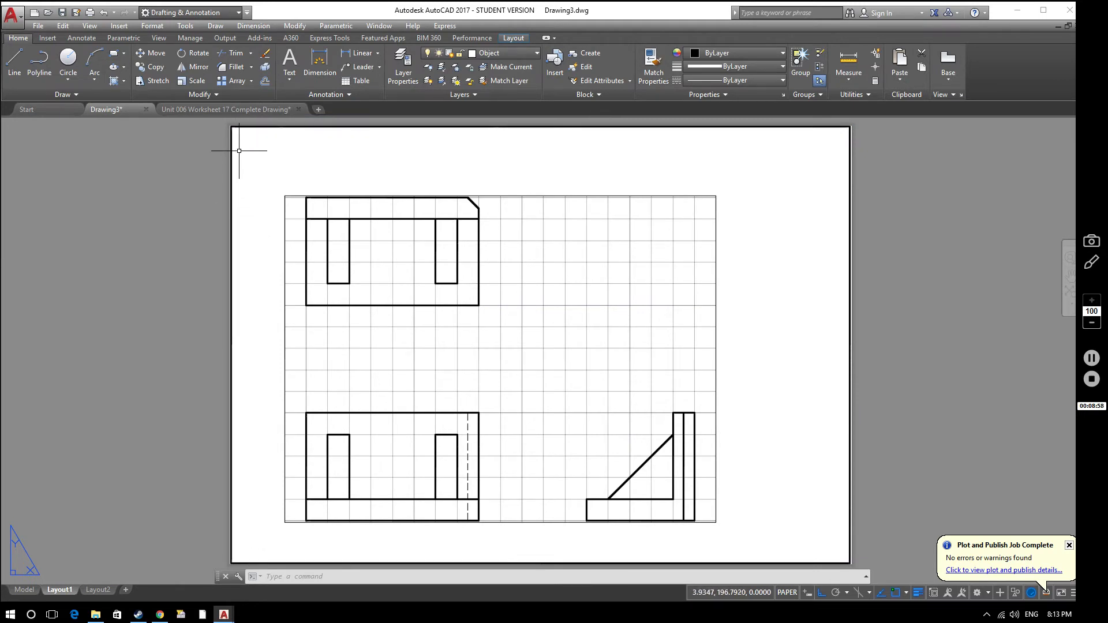
pyautogui.write('off')
pyautogui.press('Return')
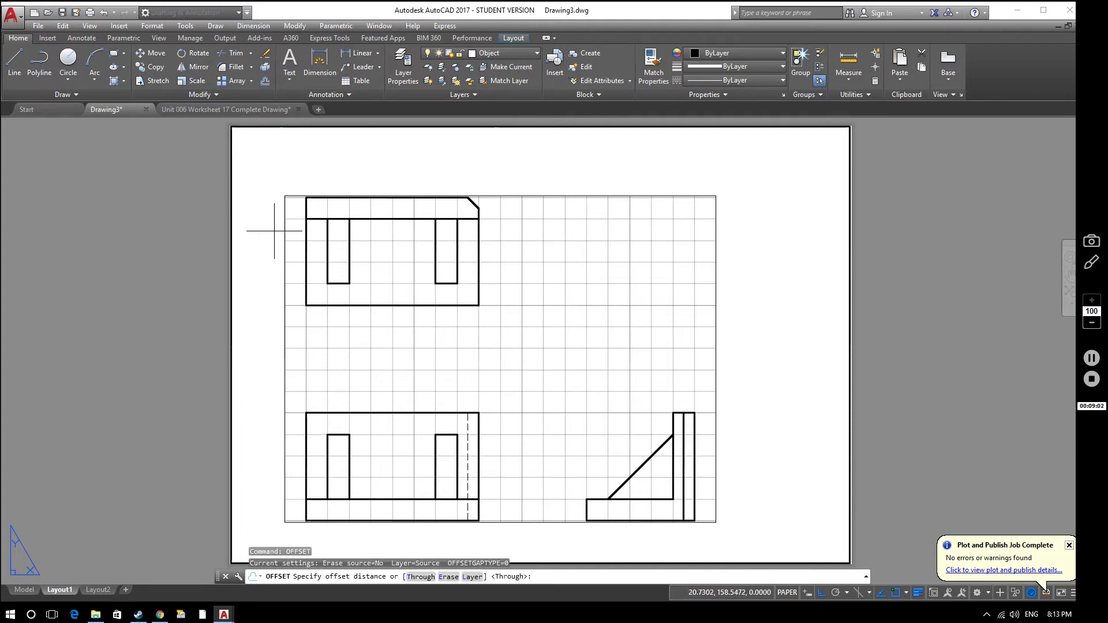
pyautogui.press('Return')
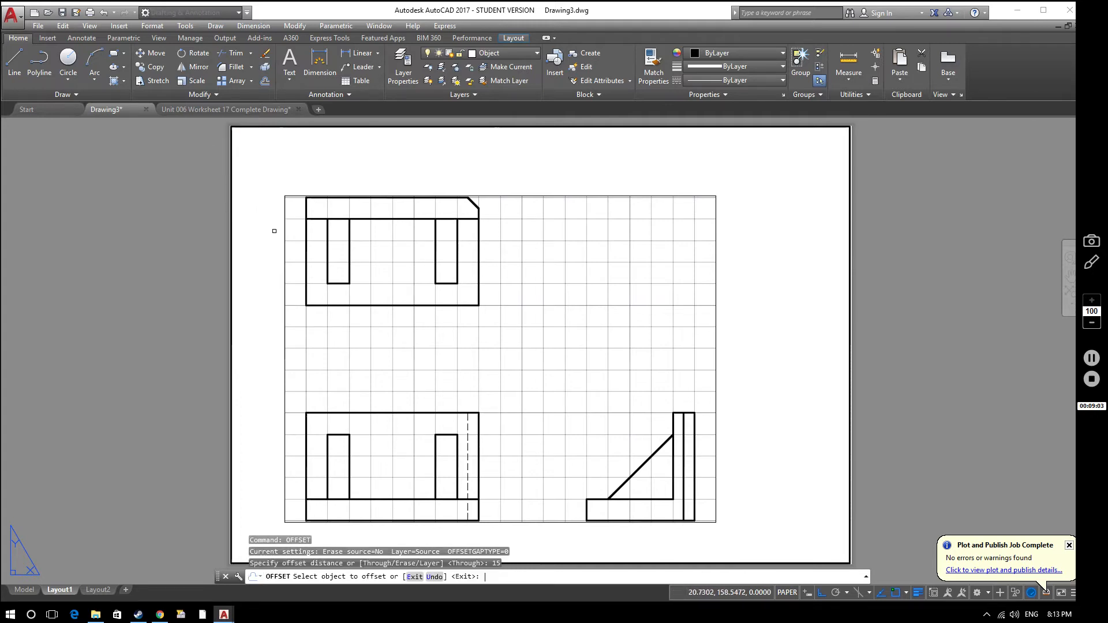
pyautogui.click(230, 211)
pyautogui.click(256, 209)
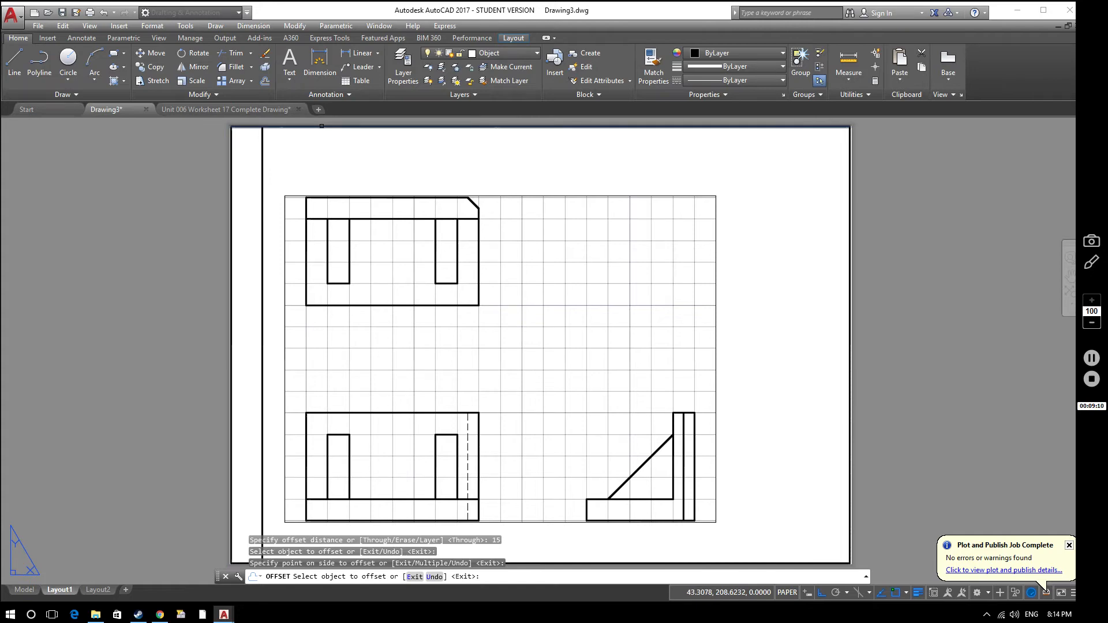
# Offset the top, right and bottom border lines 15 inward as well
pyautogui.click(339, 130)
pyautogui.click(323, 153)
pyautogui.click(850, 191)
pyautogui.click(822, 188)
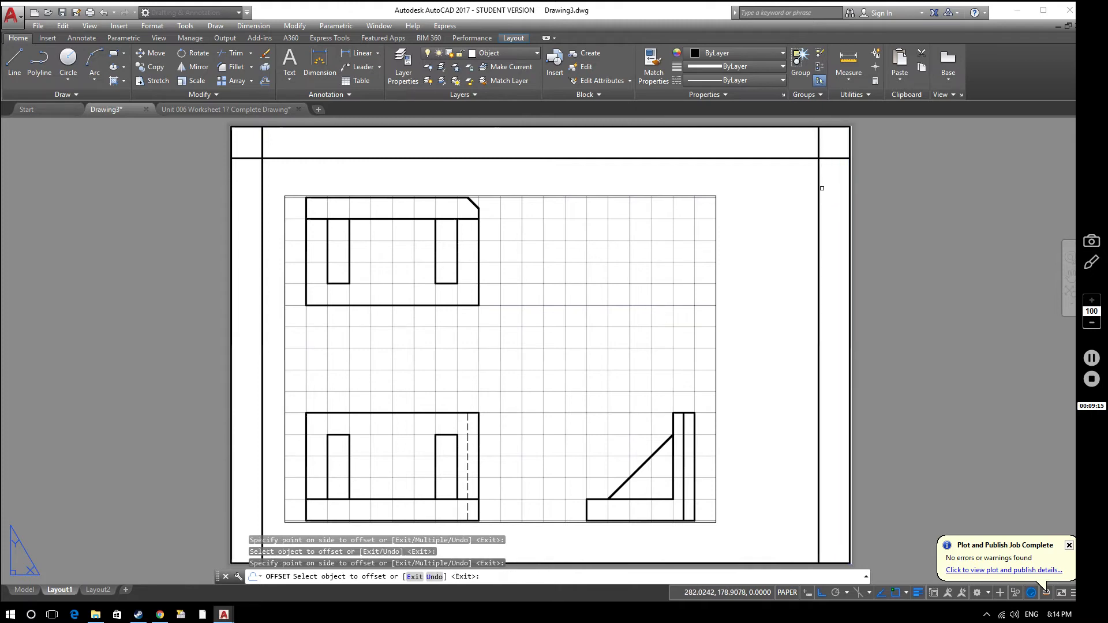
pyautogui.click(764, 561)
pyautogui.click(763, 531)
pyautogui.press('Escape')
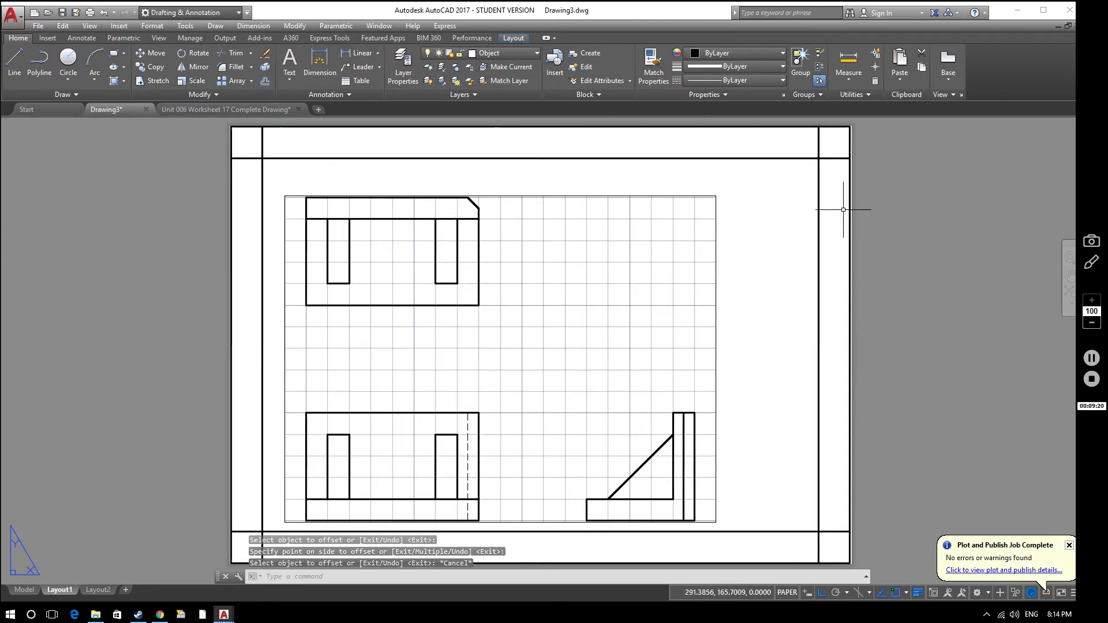
# Erase the line on the paper's right edge and drag a selection window on the sheet
pyautogui.click(848, 147)
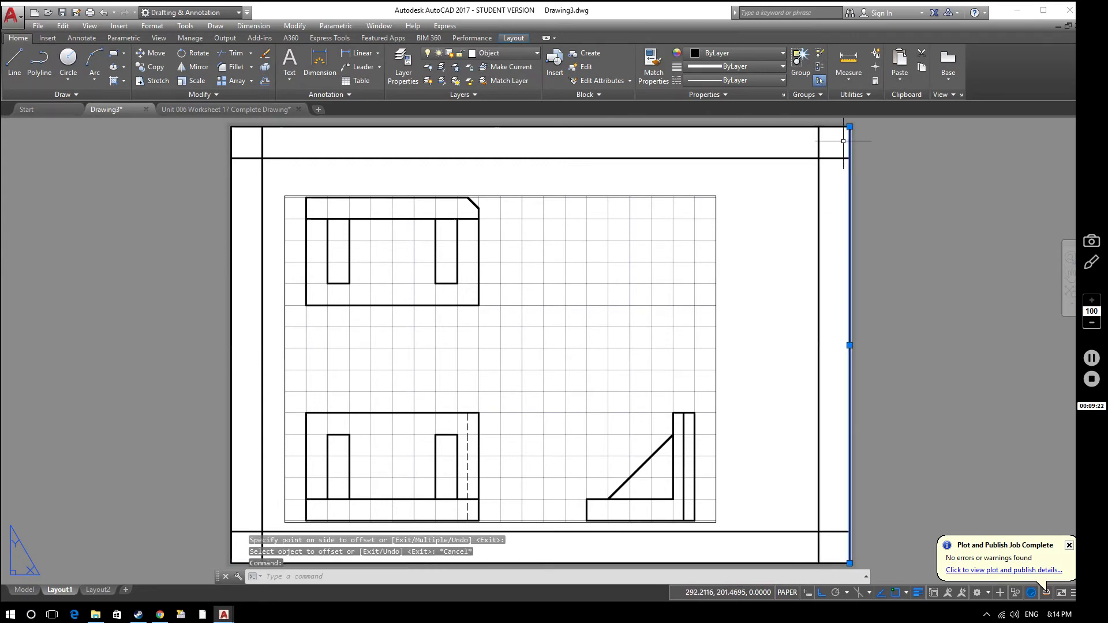
pyautogui.press('Delete')
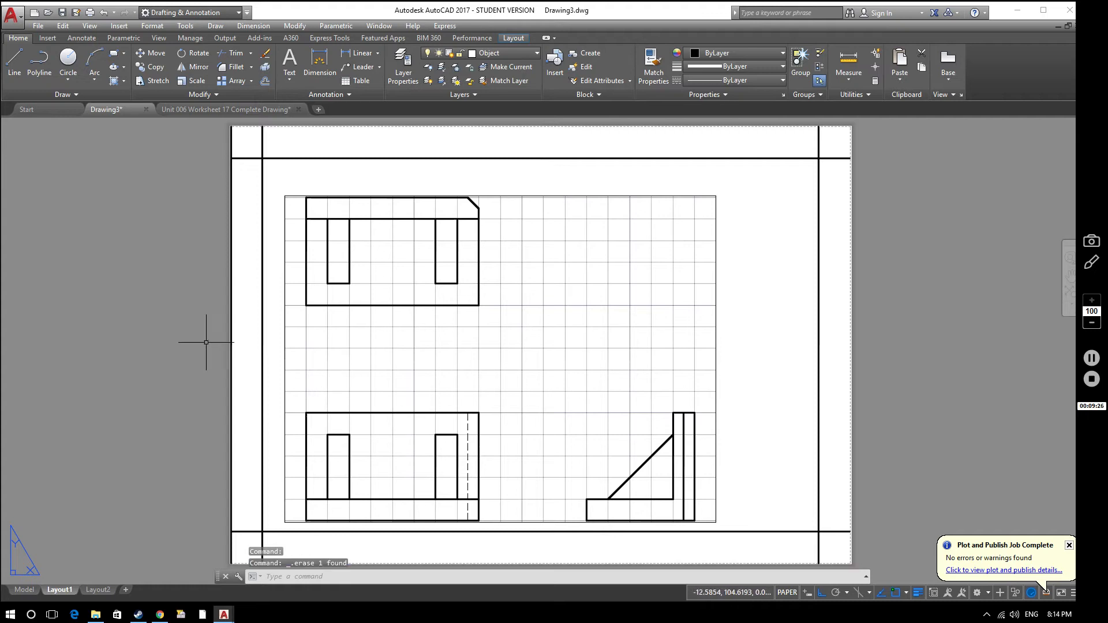
pyautogui.click(230, 335)
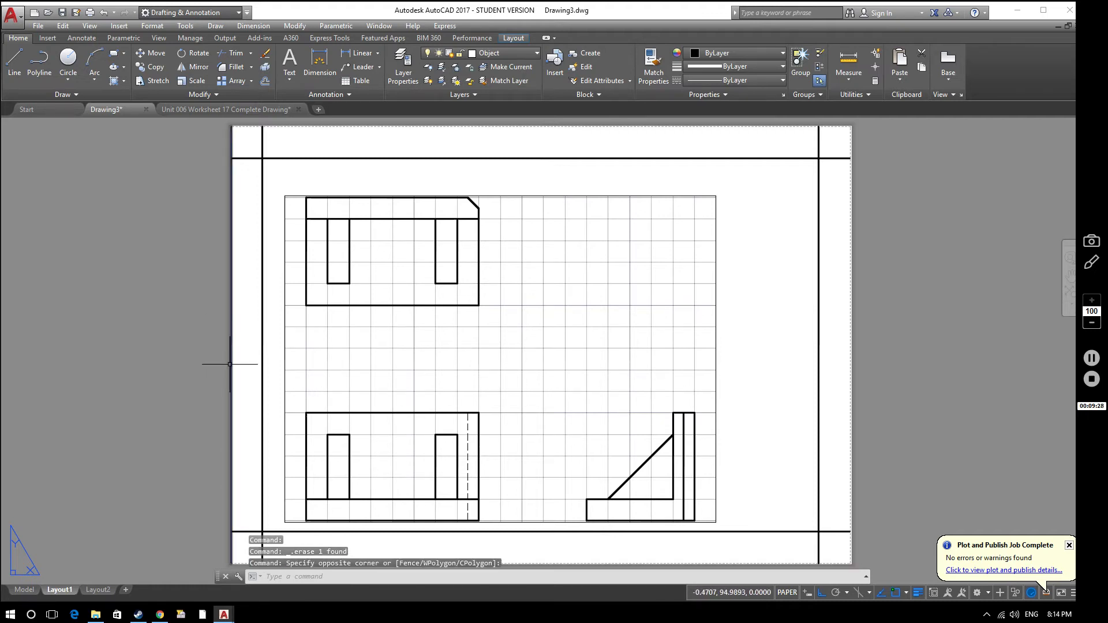
pyautogui.click(228, 294)
# Trim the overshooting border ends at the top-left, bottom-right and bottom-left frame corners
pyautogui.write('tr')
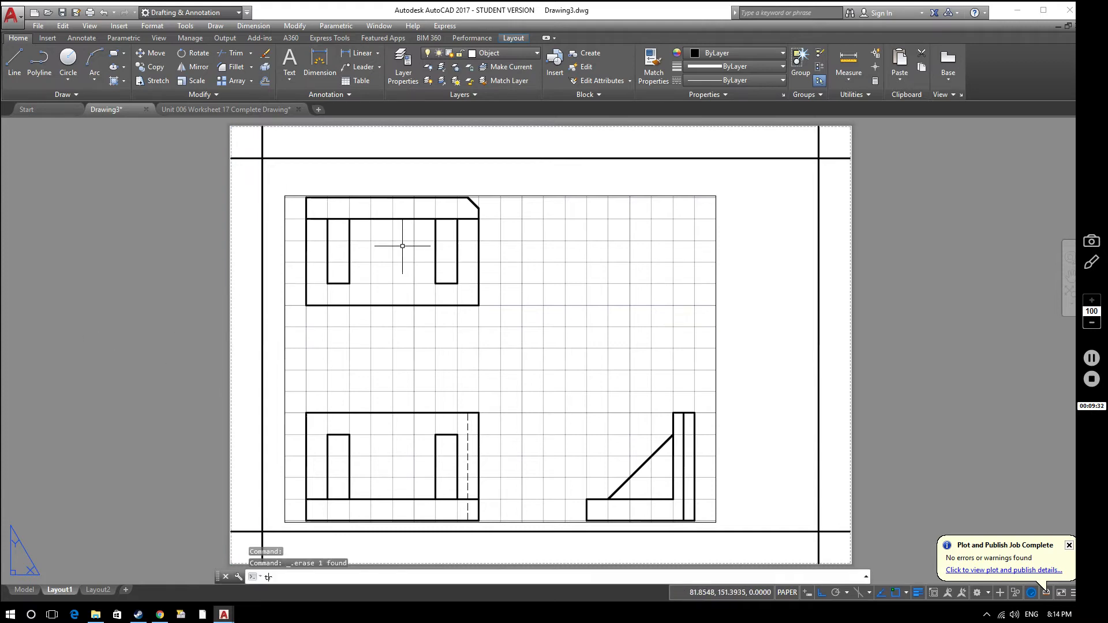
pyautogui.press('Return')
pyautogui.press('Return')
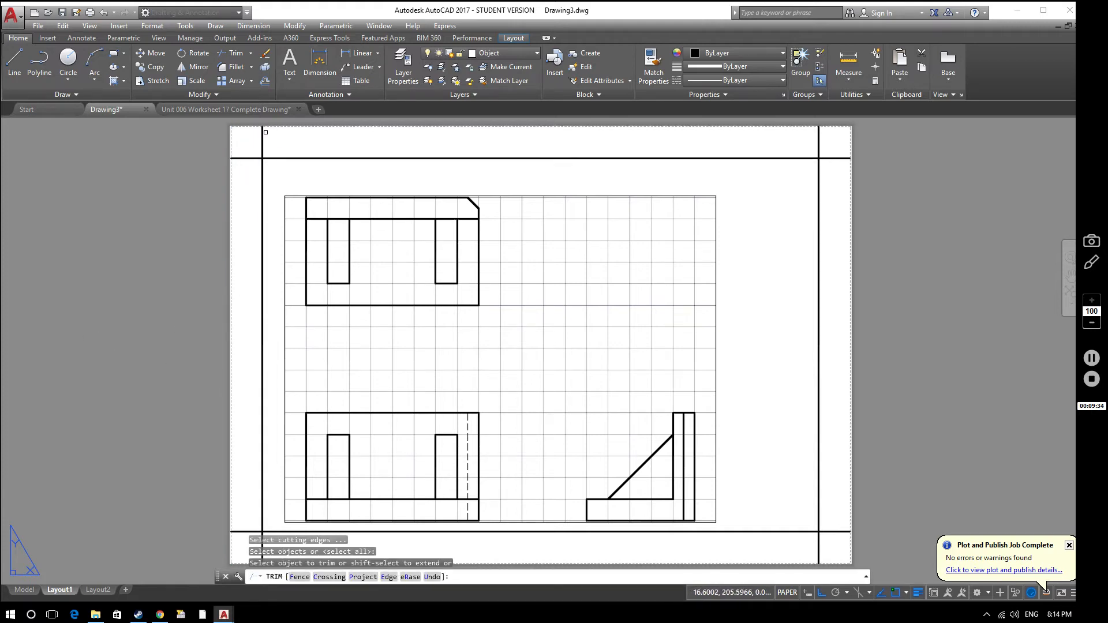
pyautogui.click(263, 136)
pyautogui.click(246, 157)
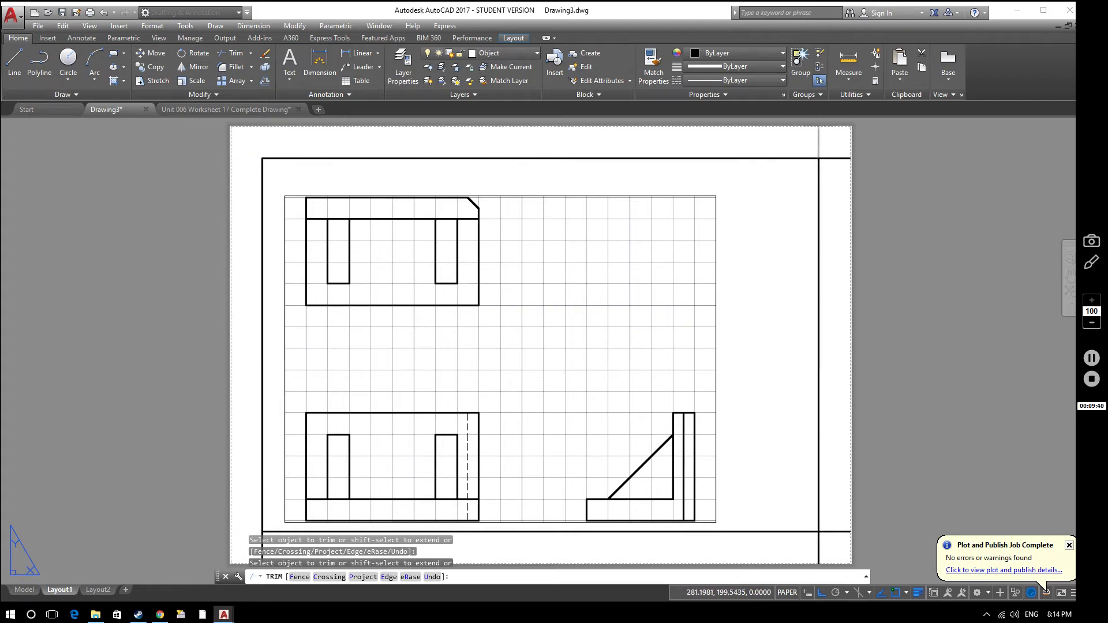
pyautogui.click(819, 545)
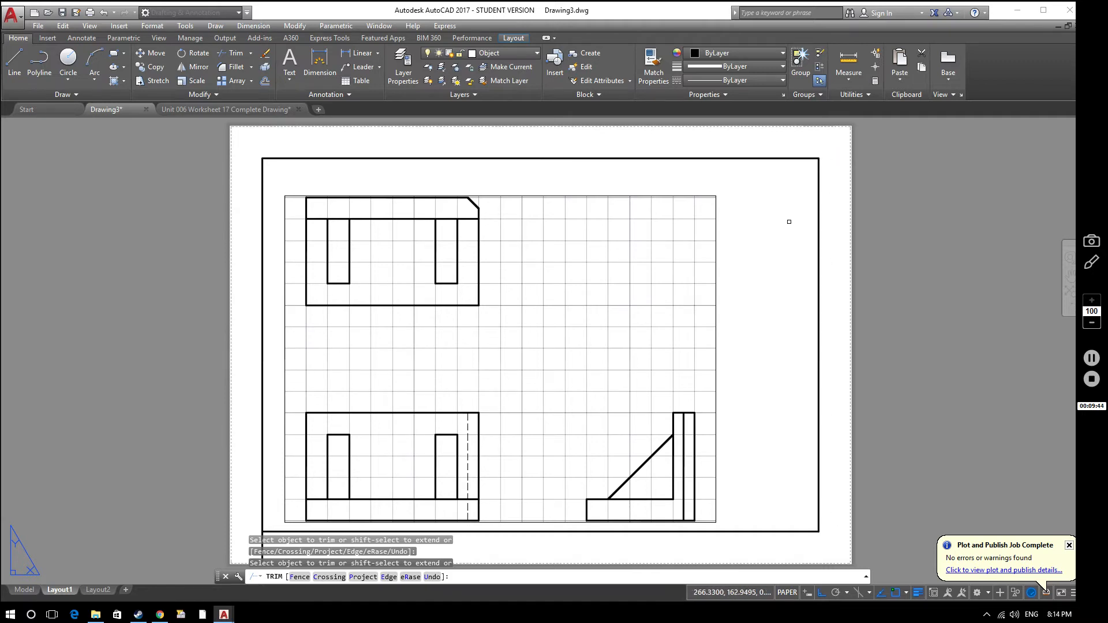
pyautogui.click(263, 546)
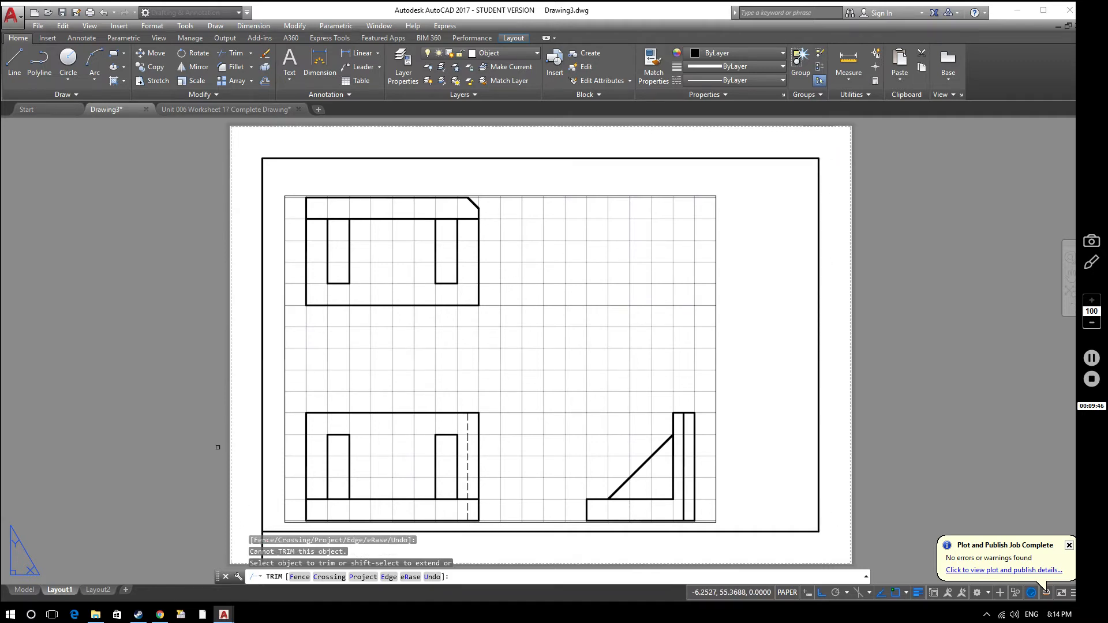
pyautogui.moveTo(218, 447); pyautogui.dragTo(214, 396, button='middle')
pyautogui.click(259, 500)
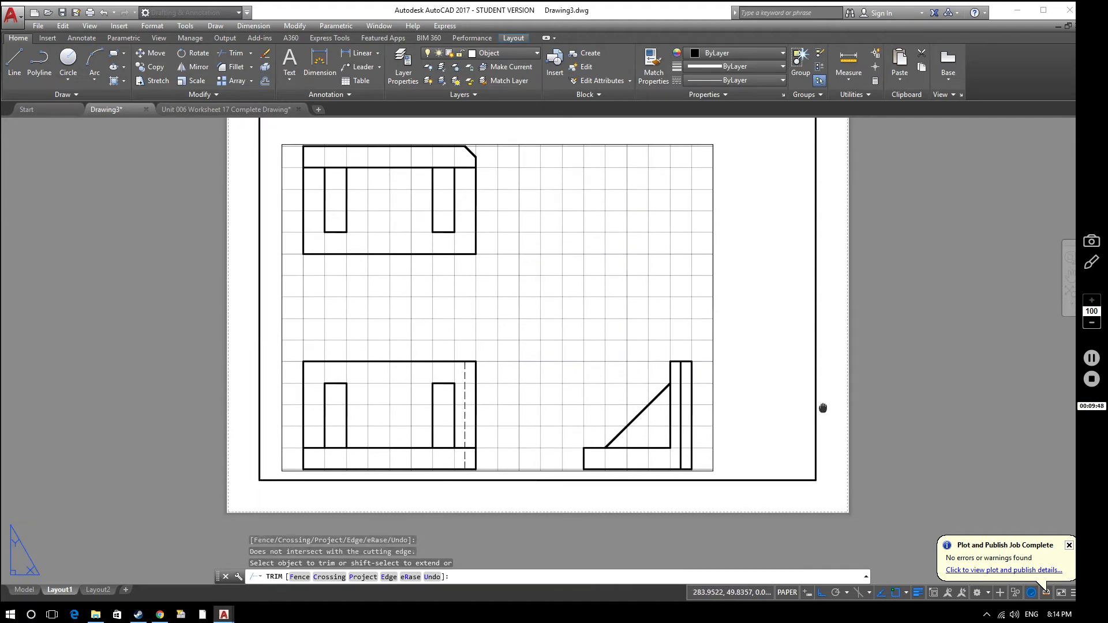
pyautogui.scroll(-3, 826, 405)
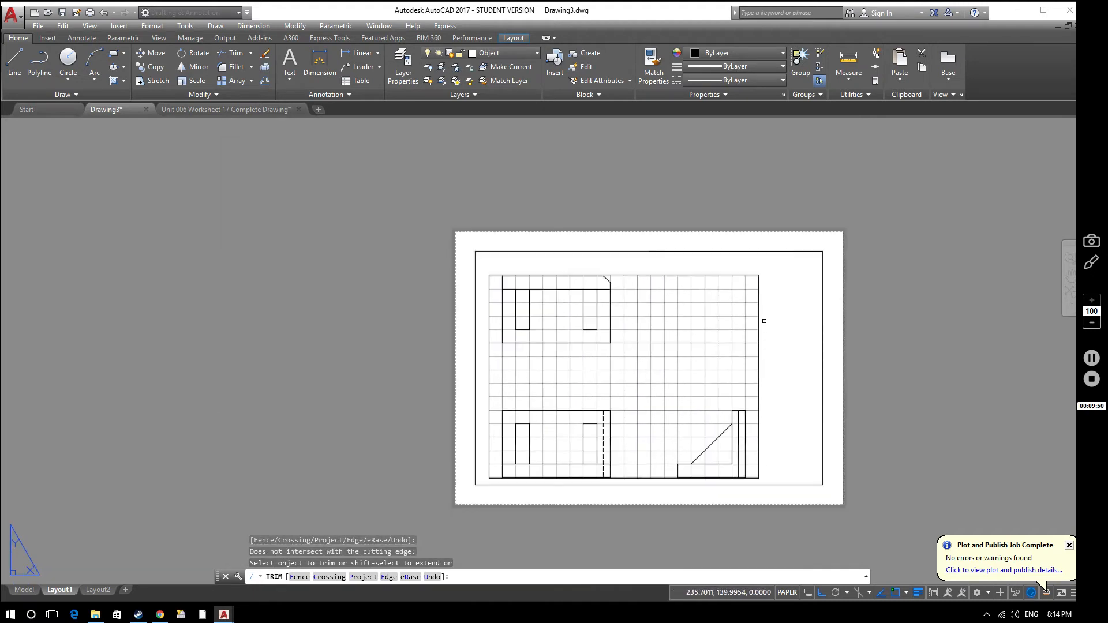
pyautogui.scroll(2, 819, 358)
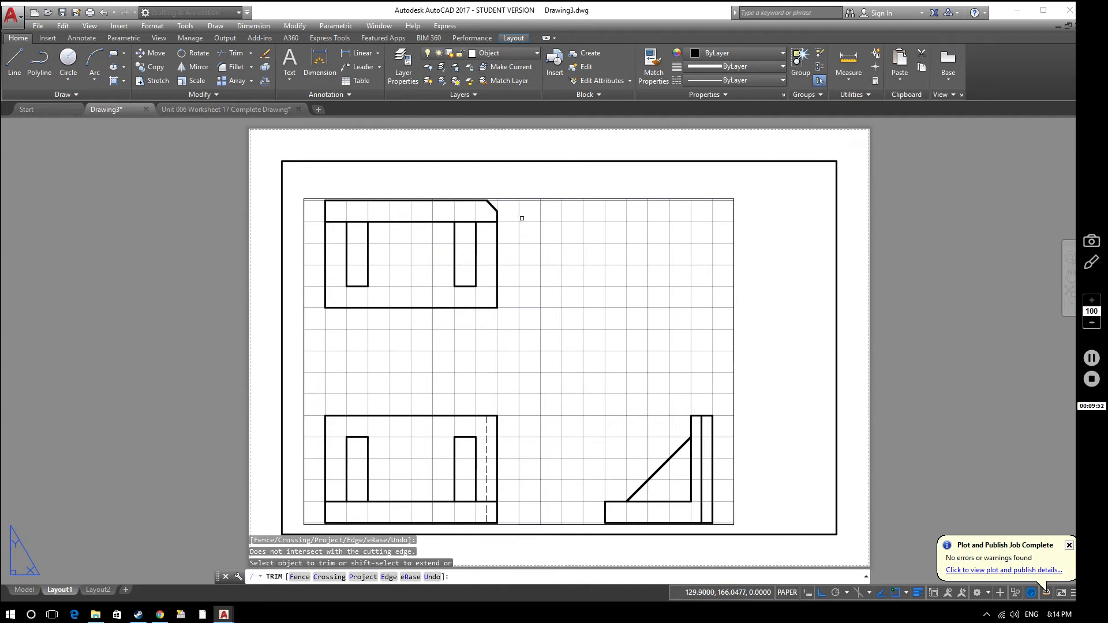
pyautogui.press('Escape')
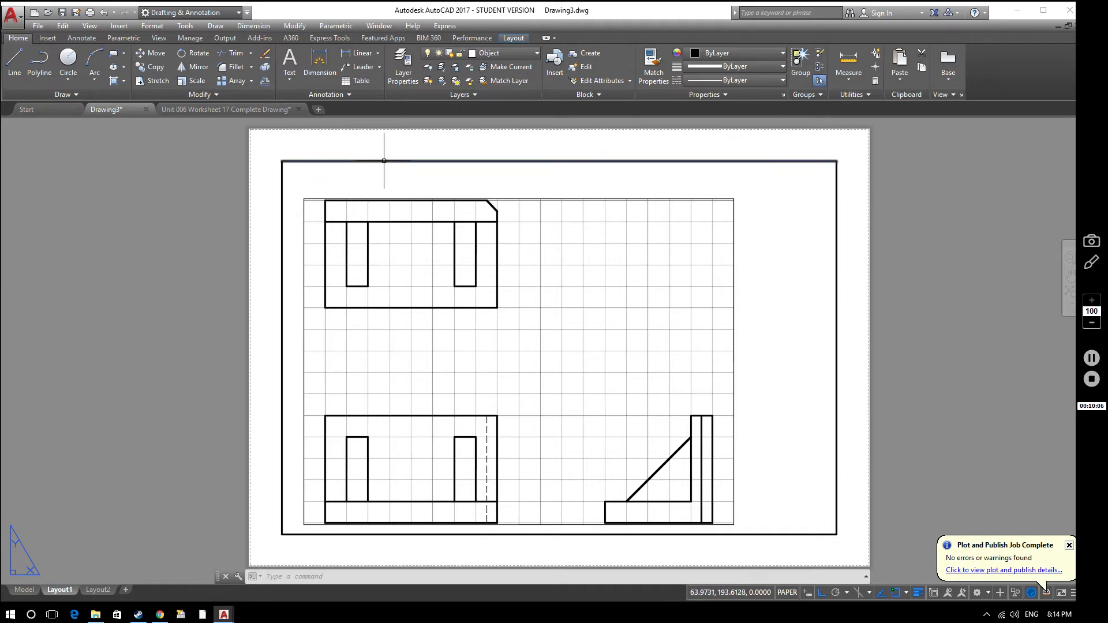
pyautogui.click(23, 589)
pyautogui.scroll(-9, 542, 312)
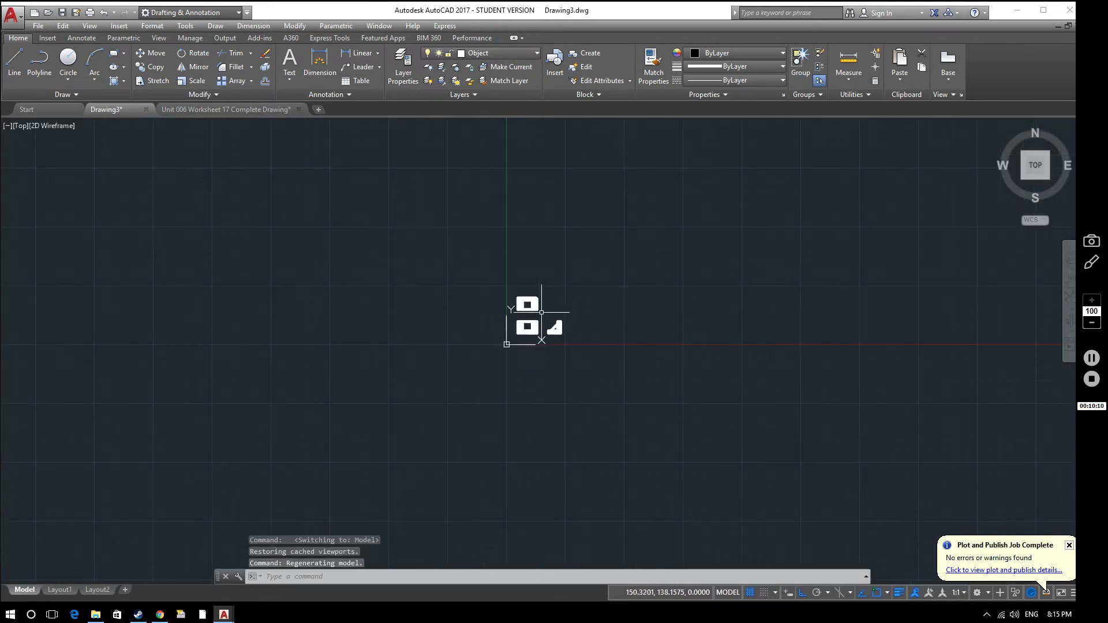
pyautogui.click(60, 589)
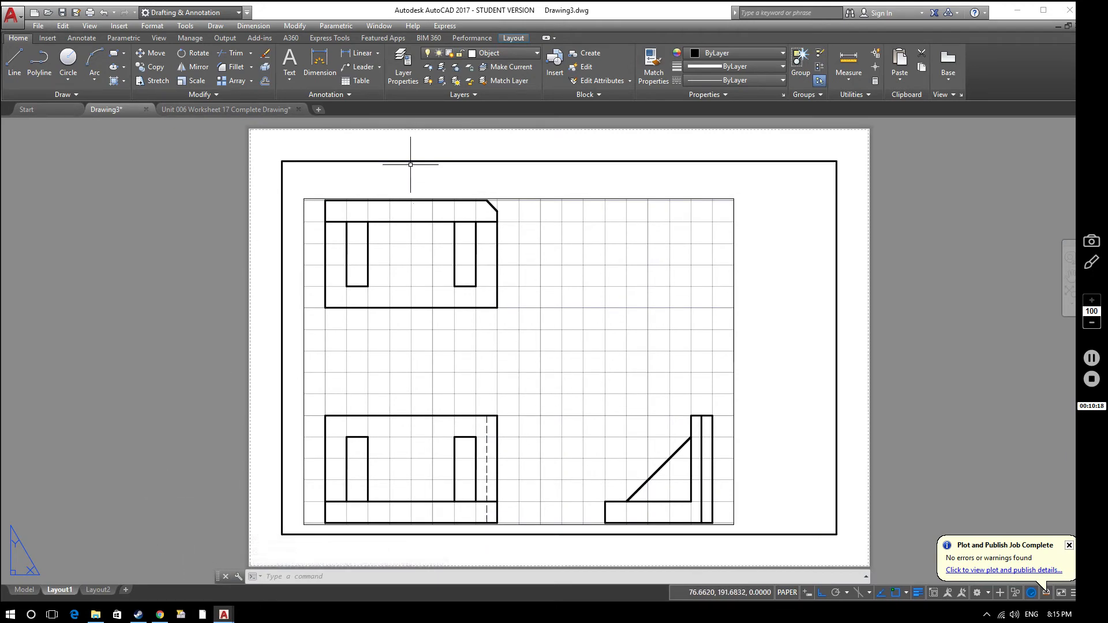
pyautogui.click(97, 589)
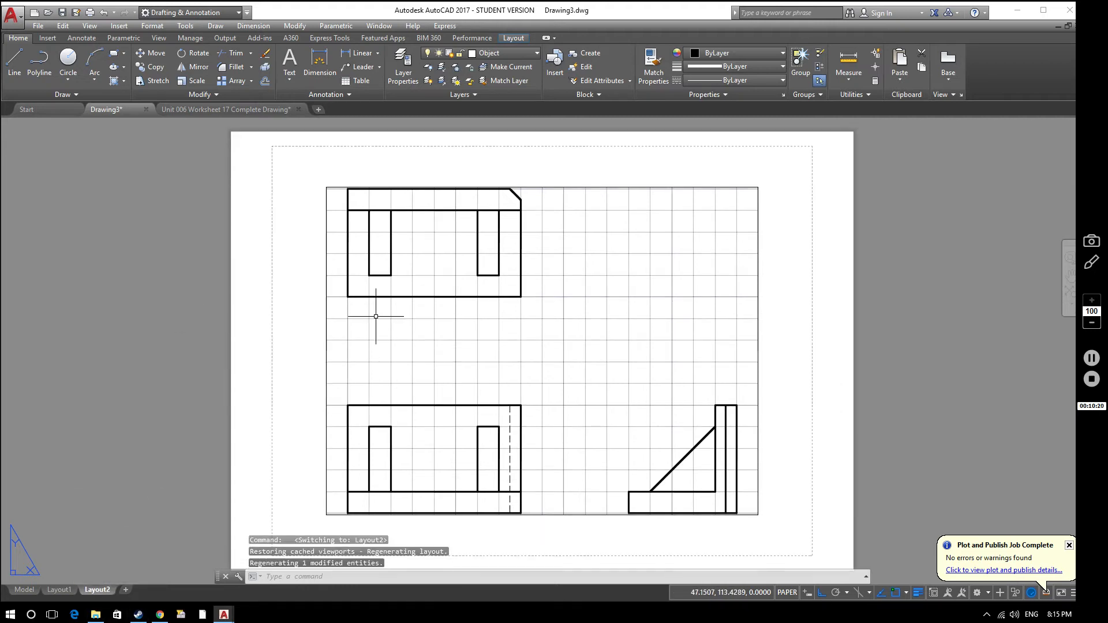
pyautogui.click(61, 590)
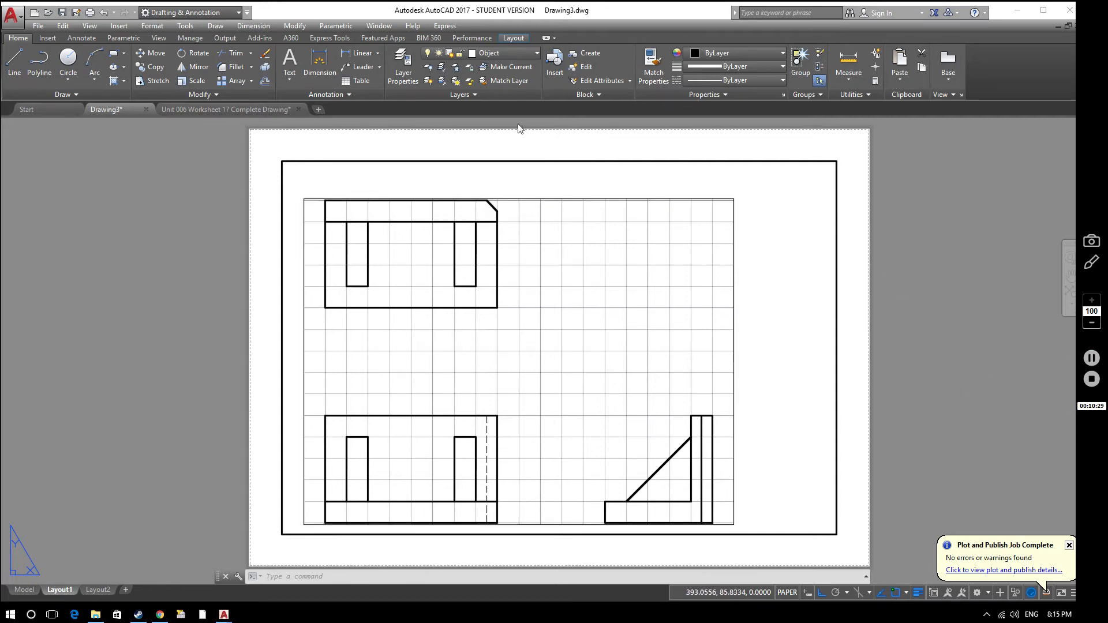
# Create a layer named Frame with a 0.25 mm lineweight, then select the frame's top line
pyautogui.click(409, 75)
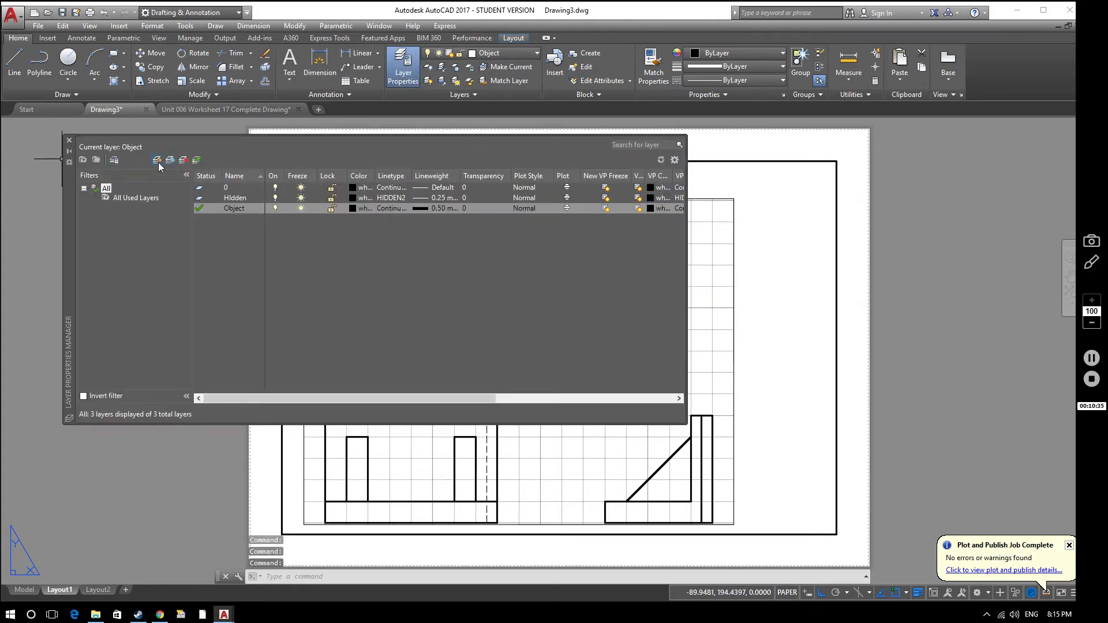
pyautogui.click(158, 161)
pyautogui.write('Frame')
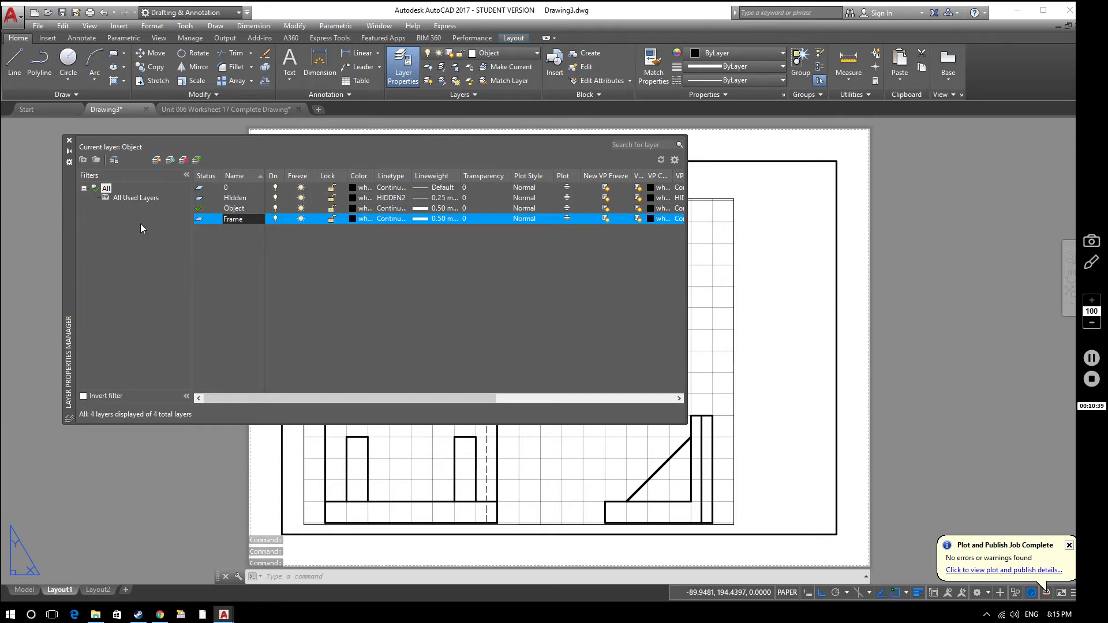
pyautogui.click(442, 220)
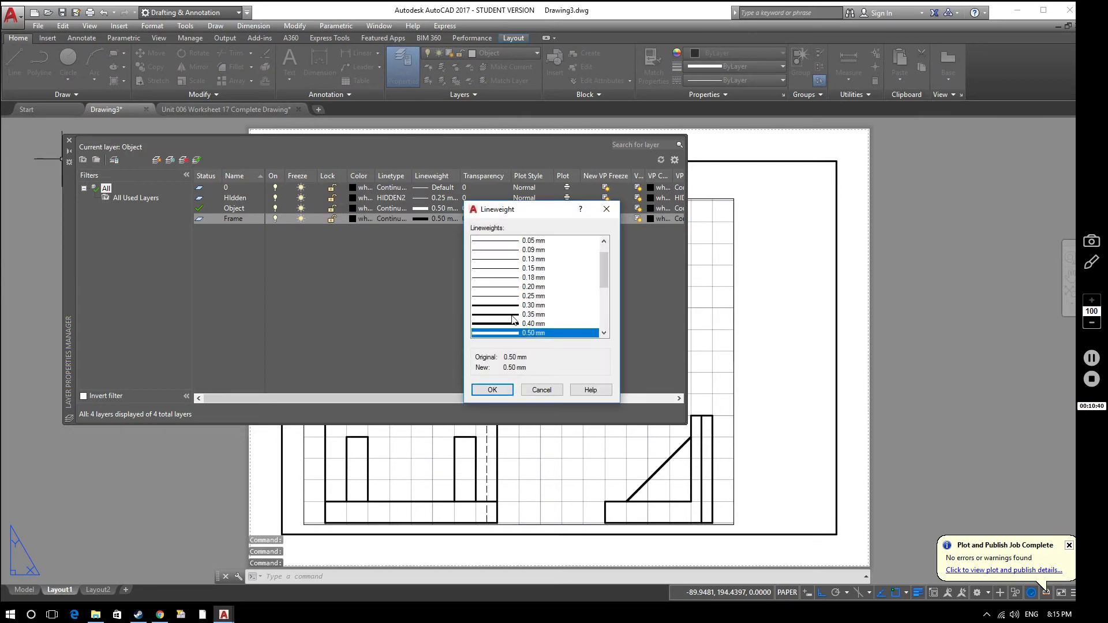
pyautogui.click(529, 296)
pyautogui.click(492, 390)
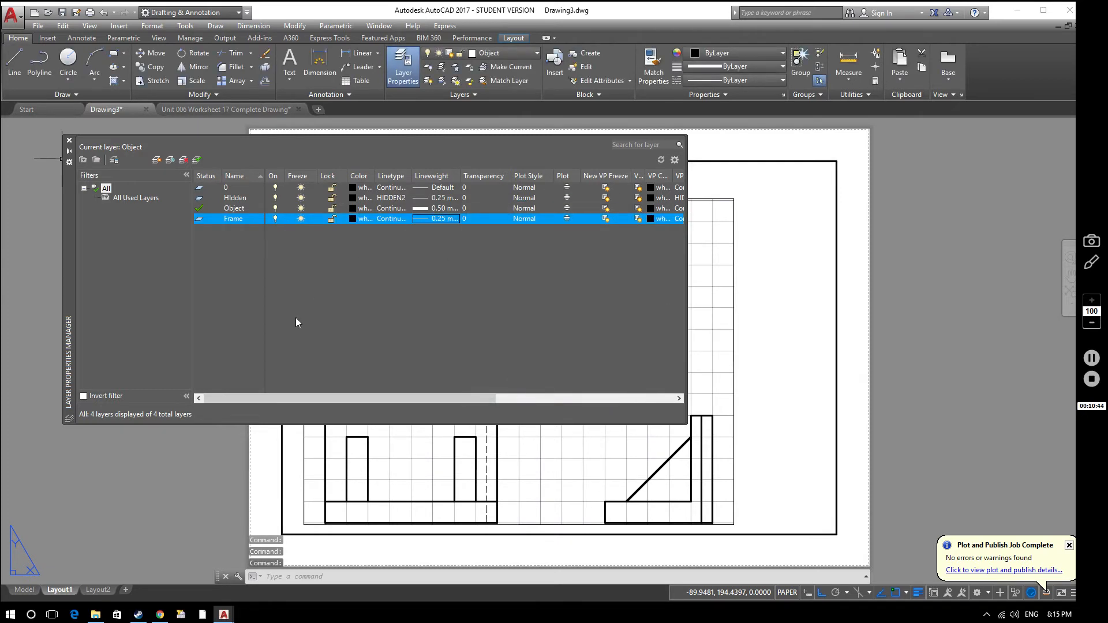
pyautogui.click(69, 141)
pyautogui.click(340, 161)
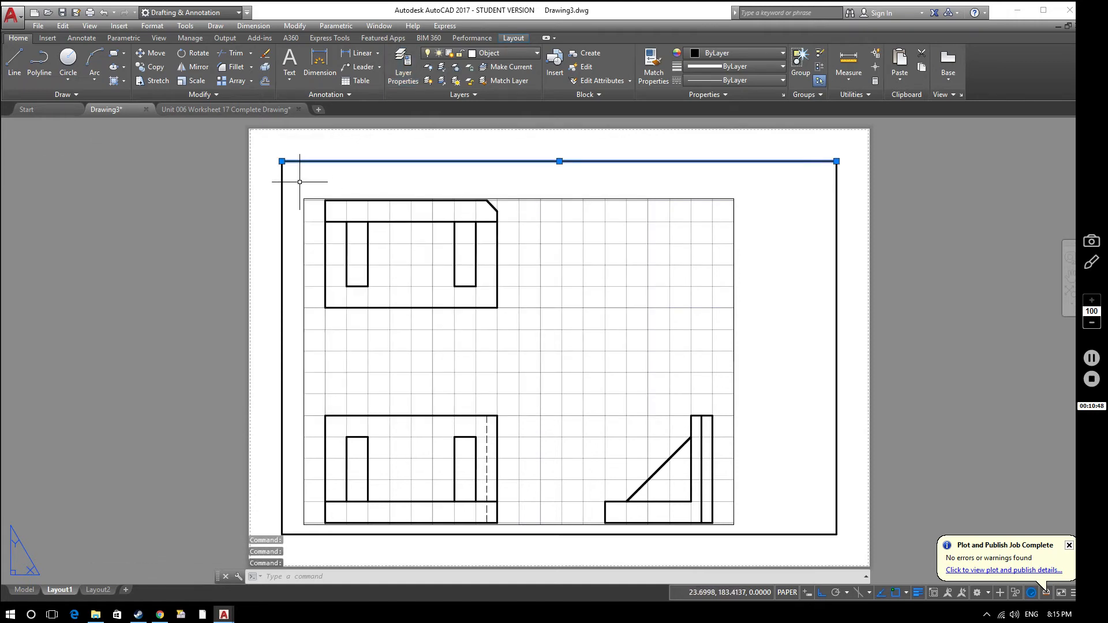
# Put the four frame lines on the Frame layer
pyautogui.click(282, 179)
pyautogui.click(536, 534)
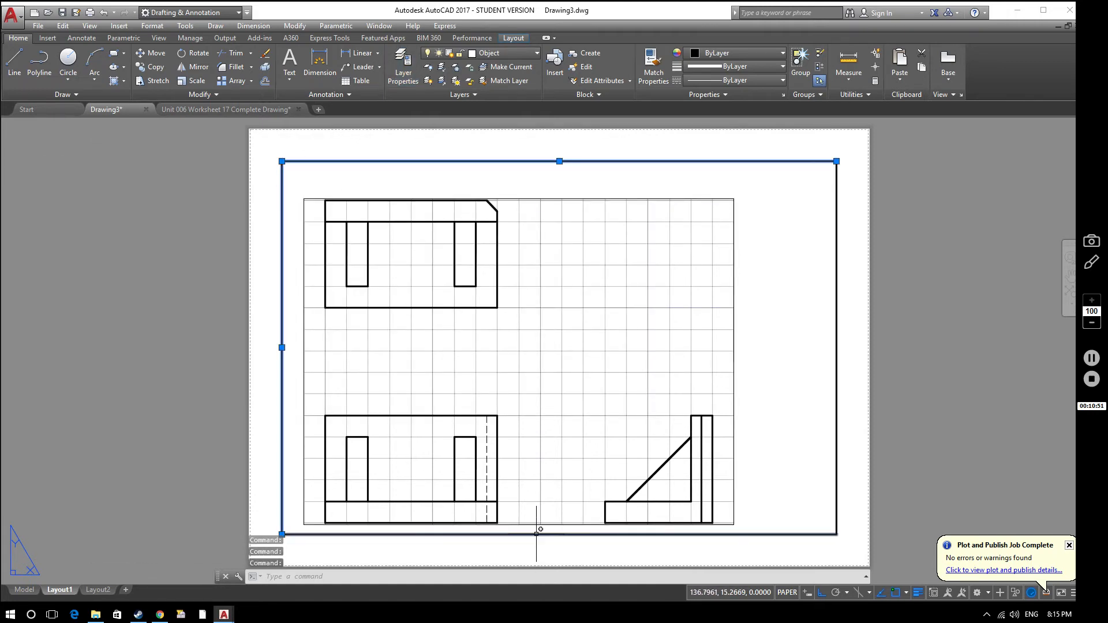
pyautogui.click(836, 416)
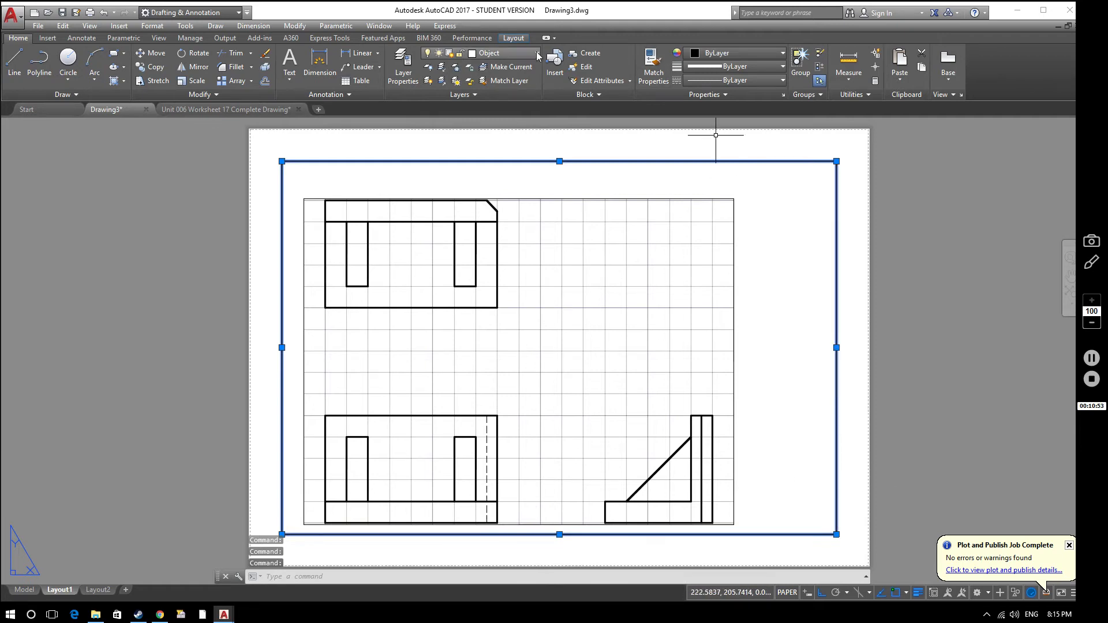
pyautogui.click(502, 52)
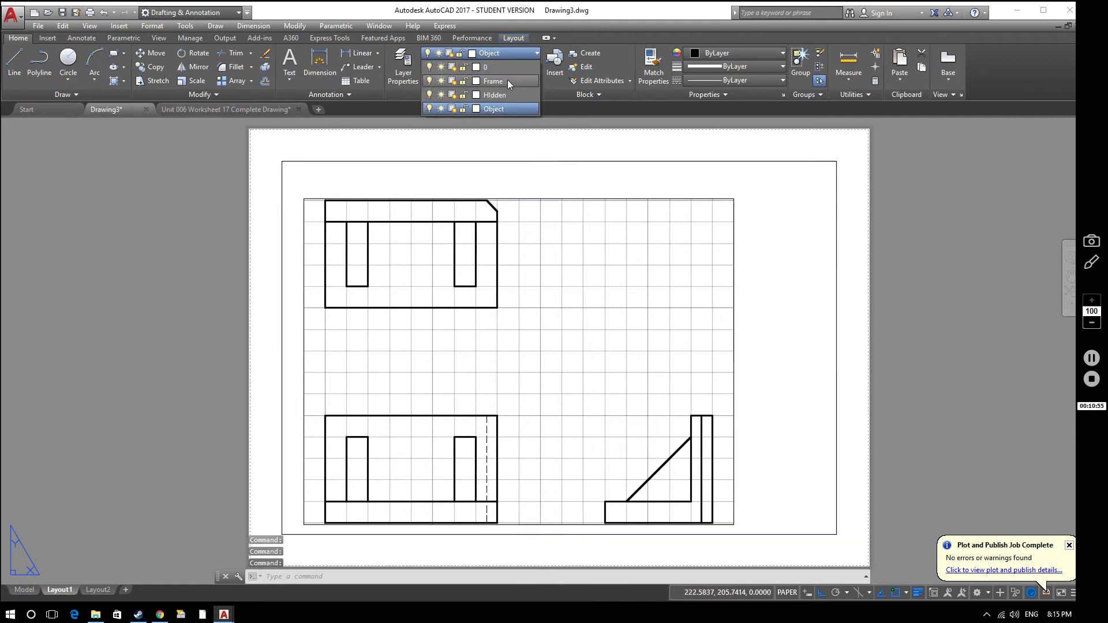
pyautogui.click(494, 81)
pyautogui.click(862, 309)
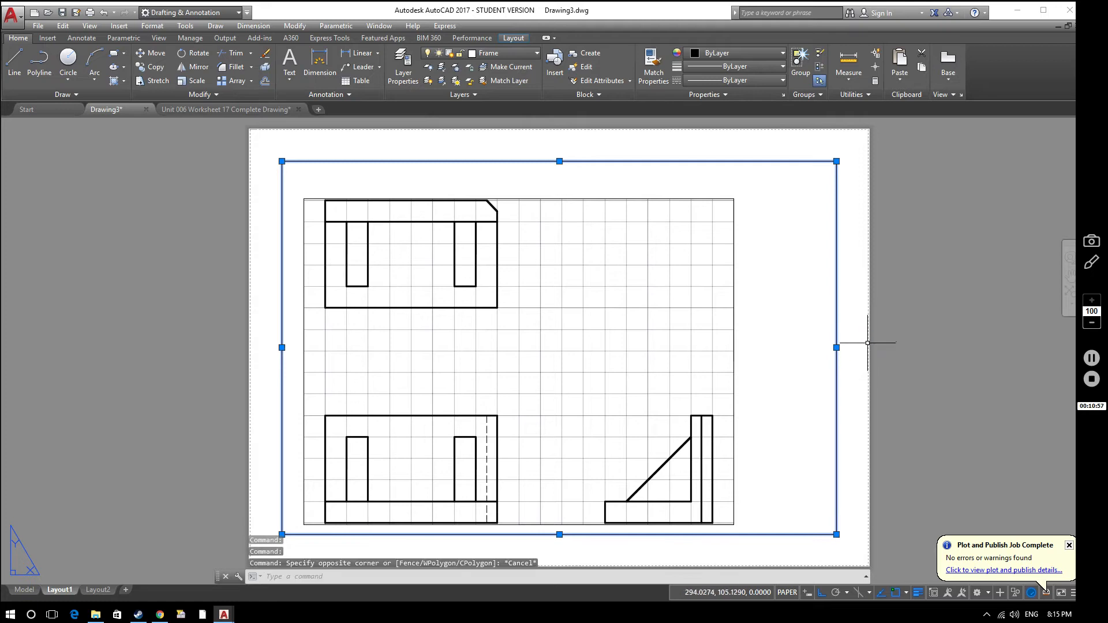
pyautogui.press('Escape')
pyautogui.press('Escape')
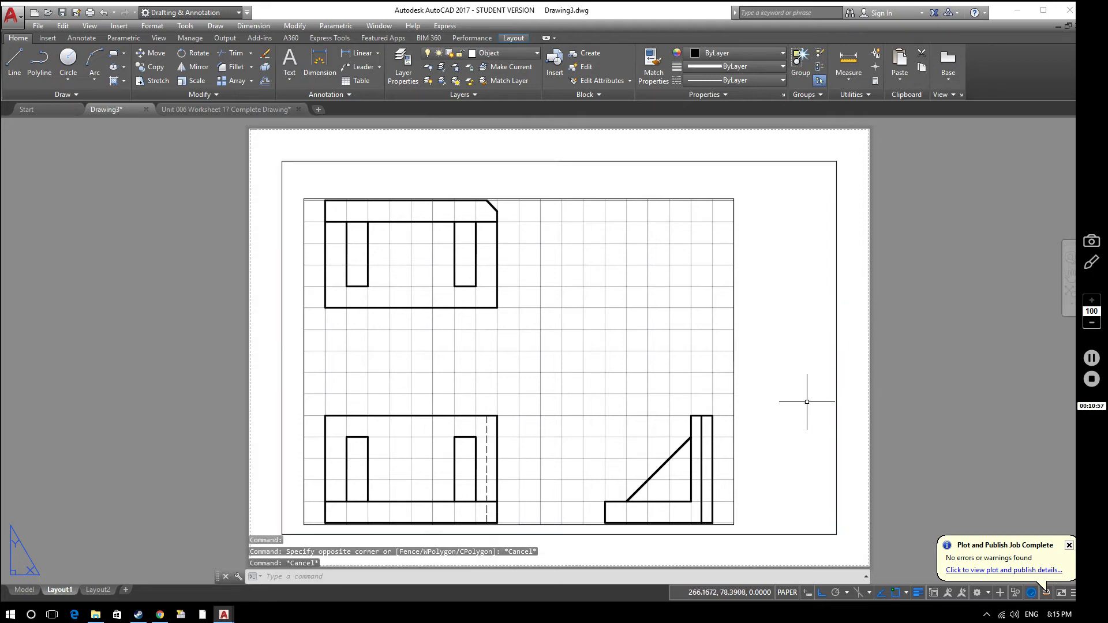
# Move the viewport up and to the right, then shrink it from its lower-right corner
pyautogui.click(727, 200)
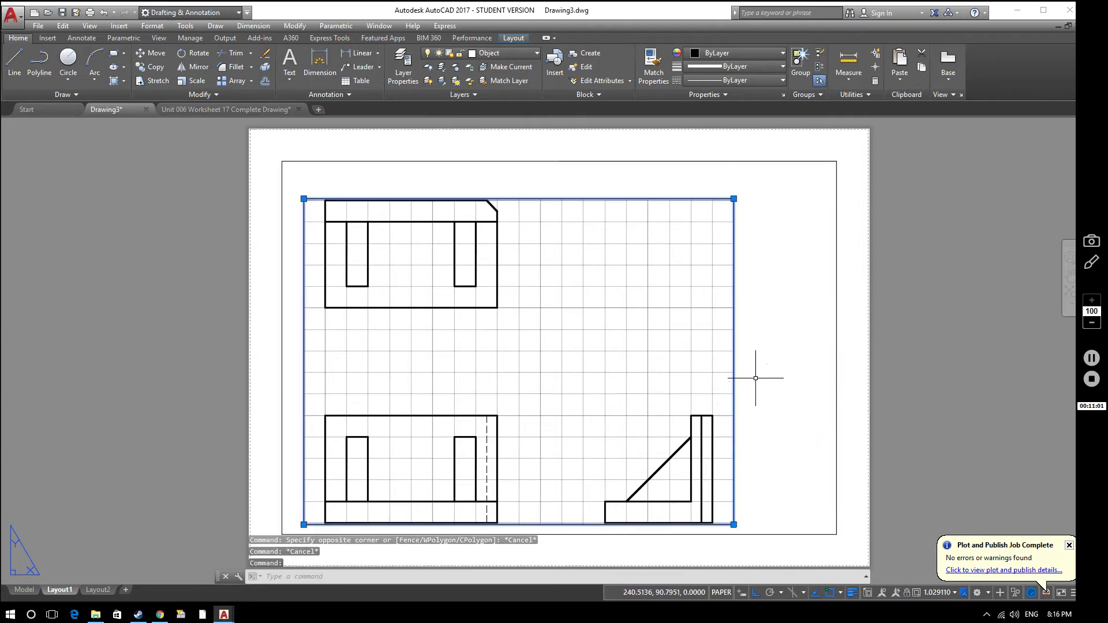
pyautogui.write('m')
pyautogui.press('Return')
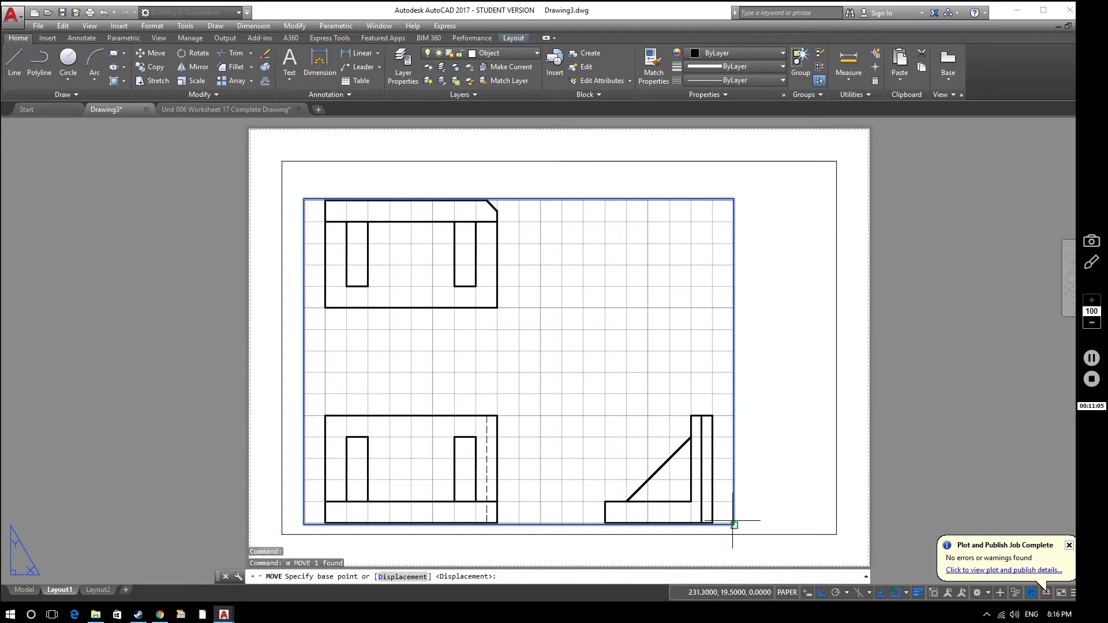
pyautogui.click(733, 525)
pyautogui.press('F8')
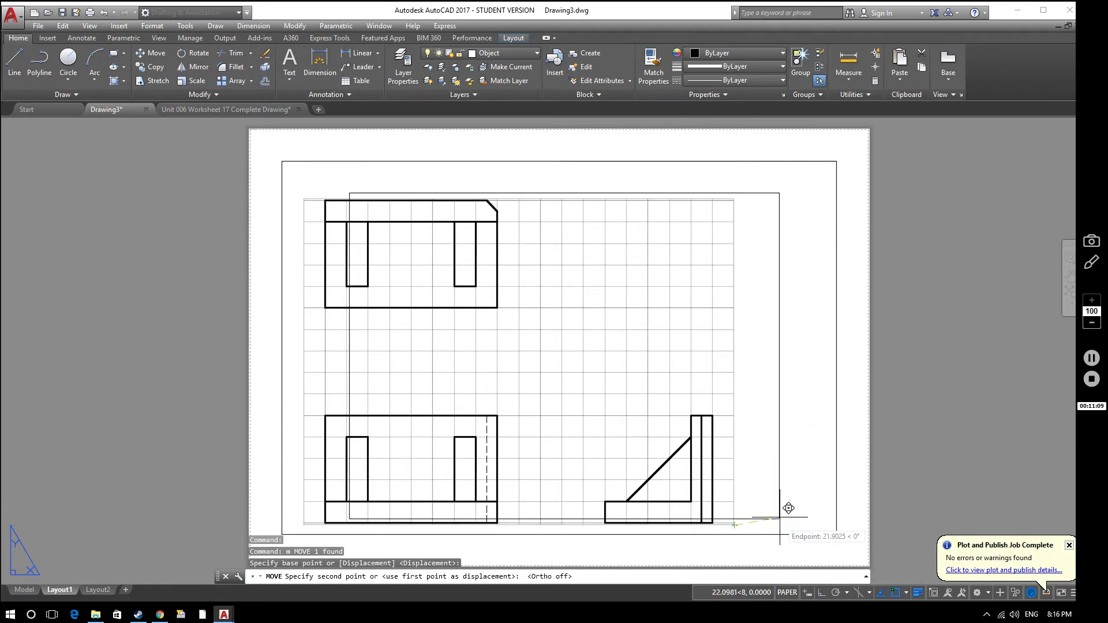
pyautogui.click(773, 505)
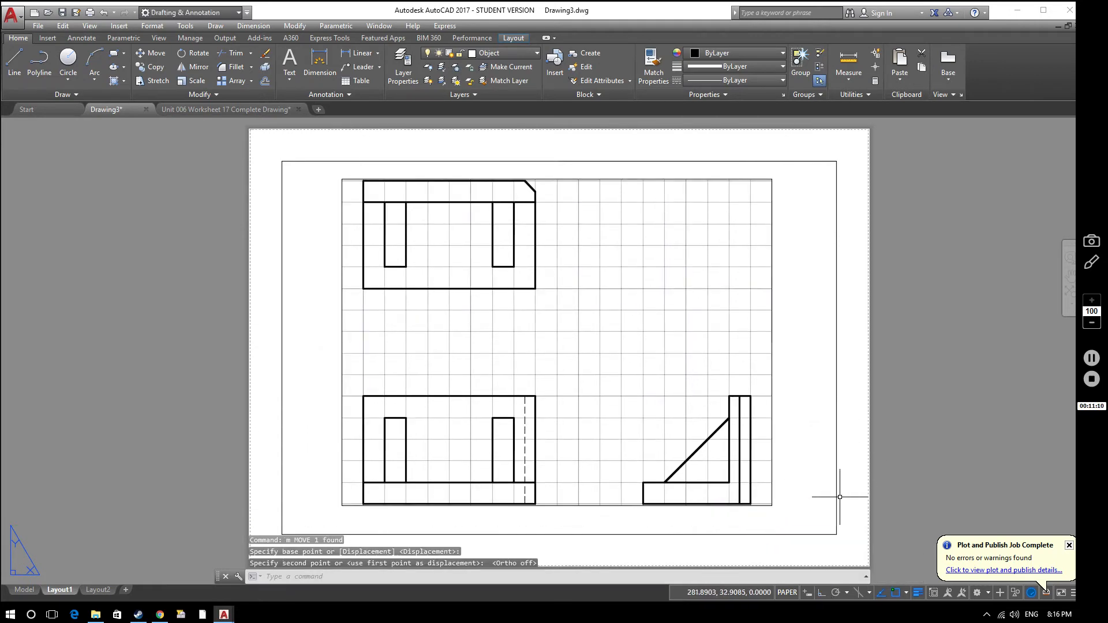
pyautogui.click(772, 473)
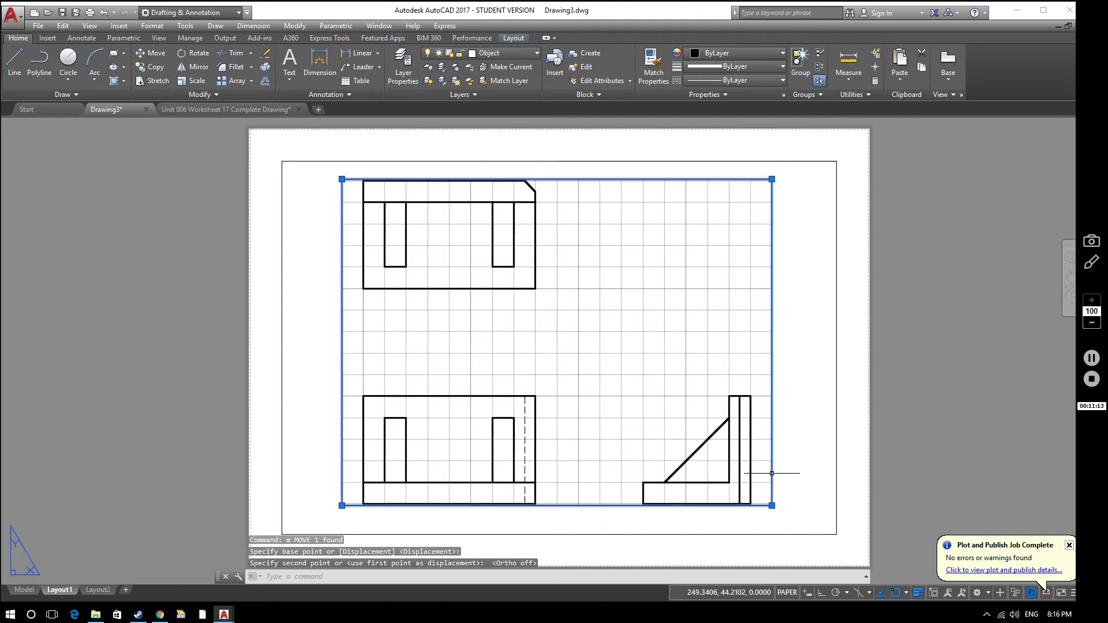
pyautogui.click(772, 506)
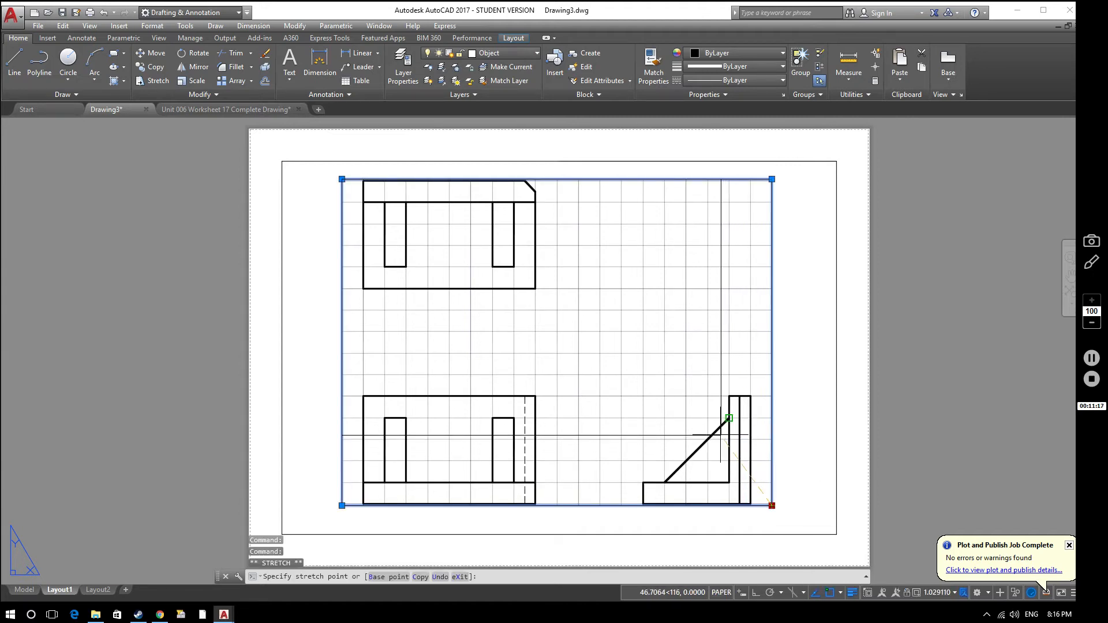
pyautogui.click(648, 439)
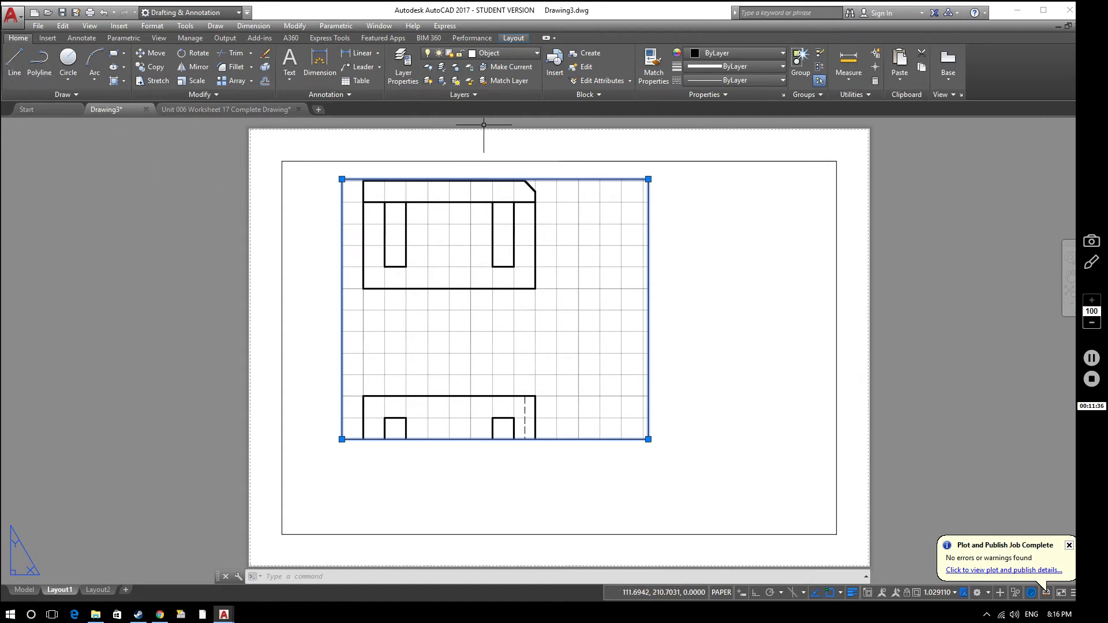
# Offset the bottom border up by 10 twice to create two title strip lines
pyautogui.write('of')
pyautogui.press('Return')
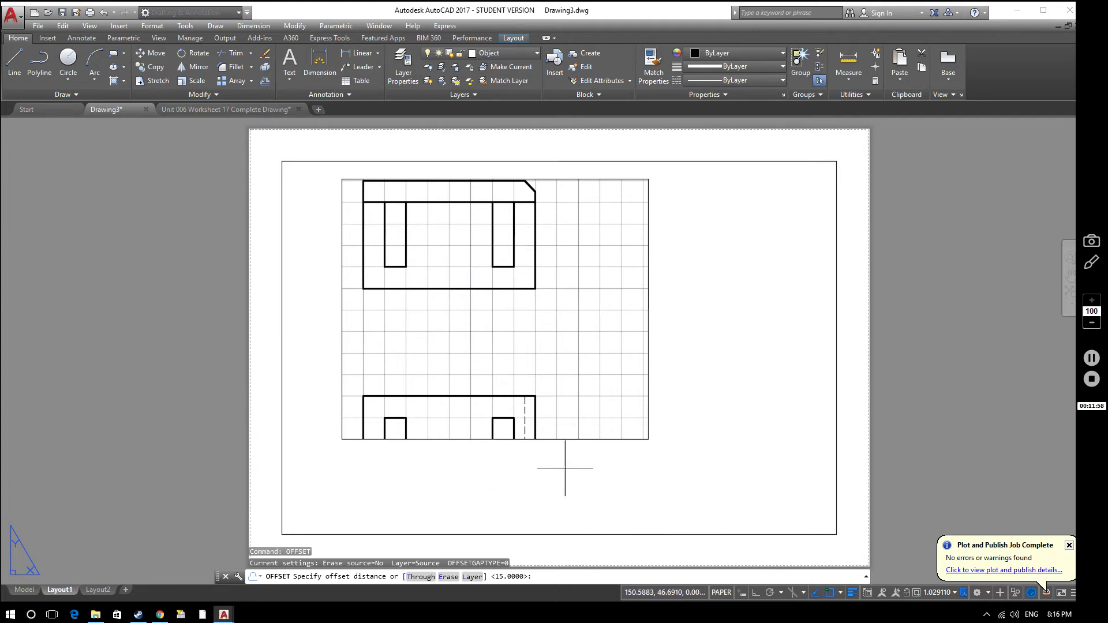
pyautogui.press('Return')
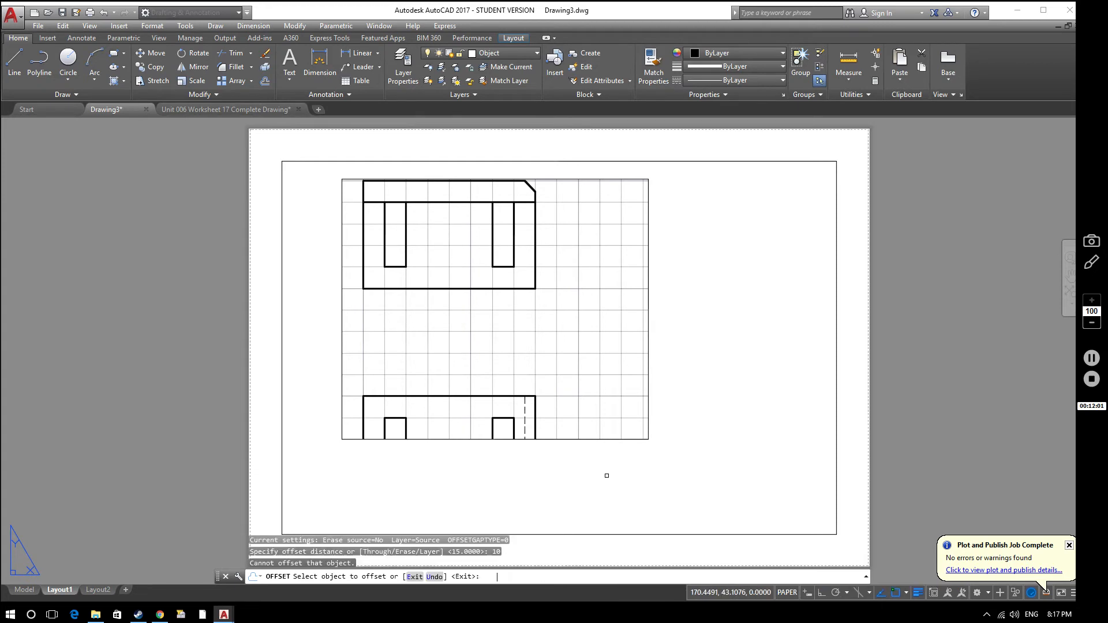
pyautogui.click(666, 534)
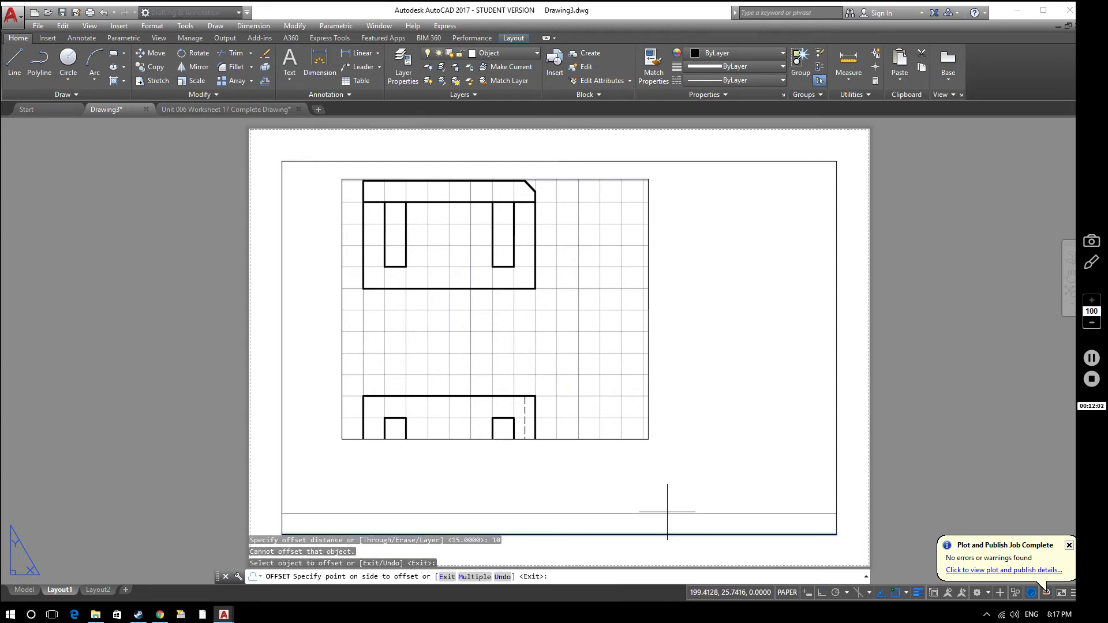
pyautogui.click(668, 513)
pyautogui.click(670, 514)
pyautogui.click(669, 495)
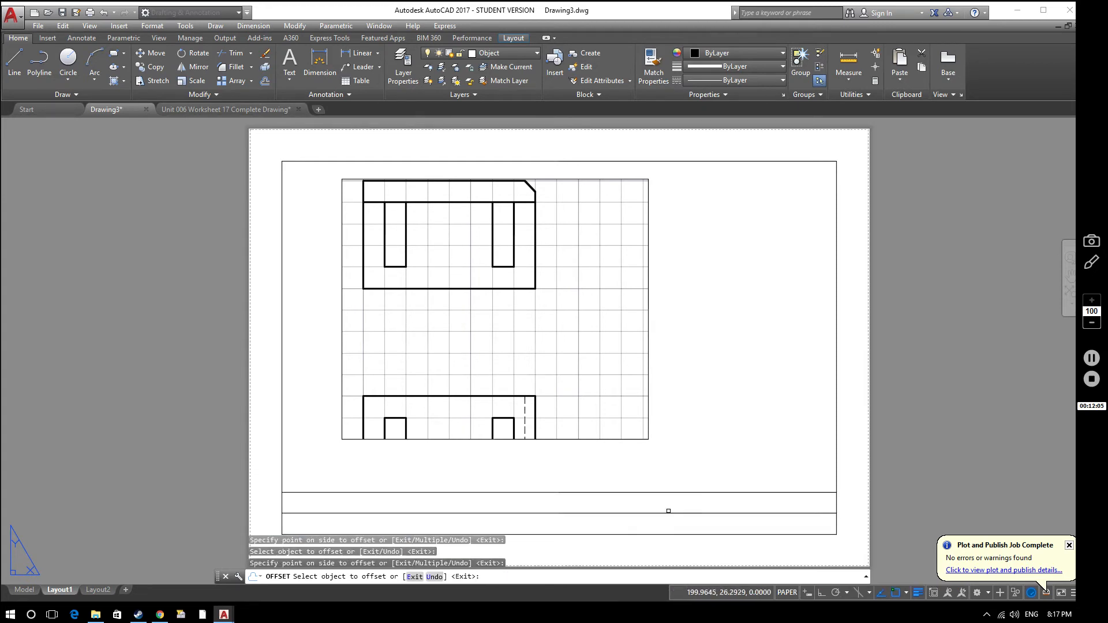
pyautogui.press('Escape')
# Start a line at the bottom border's midpoint, then abandon it
pyautogui.write('1')
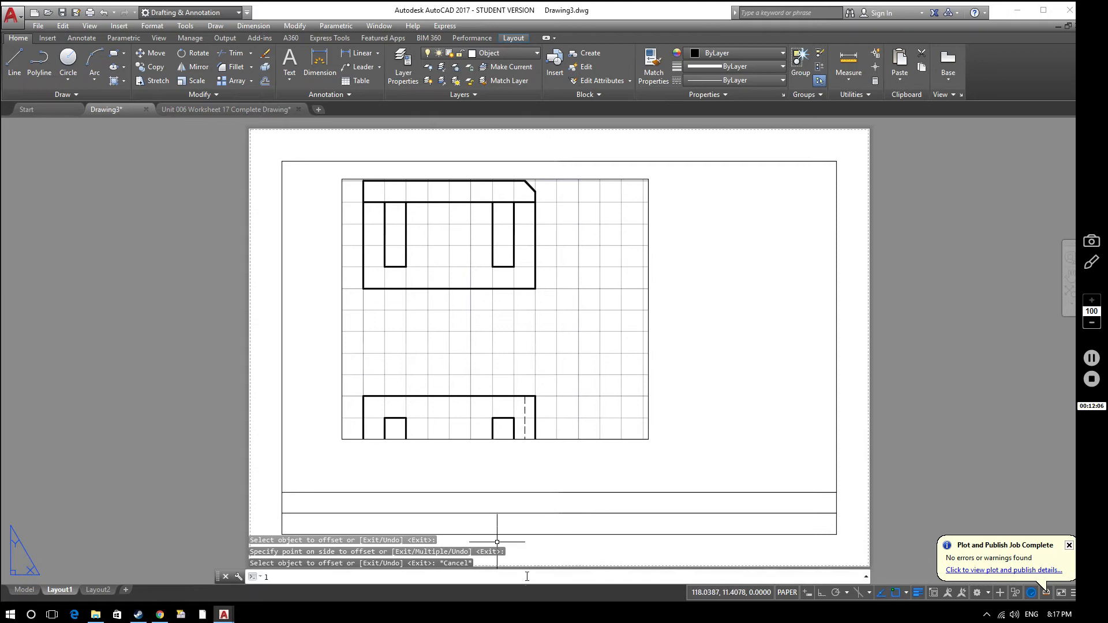
pyautogui.press('Return')
pyautogui.click(559, 535)
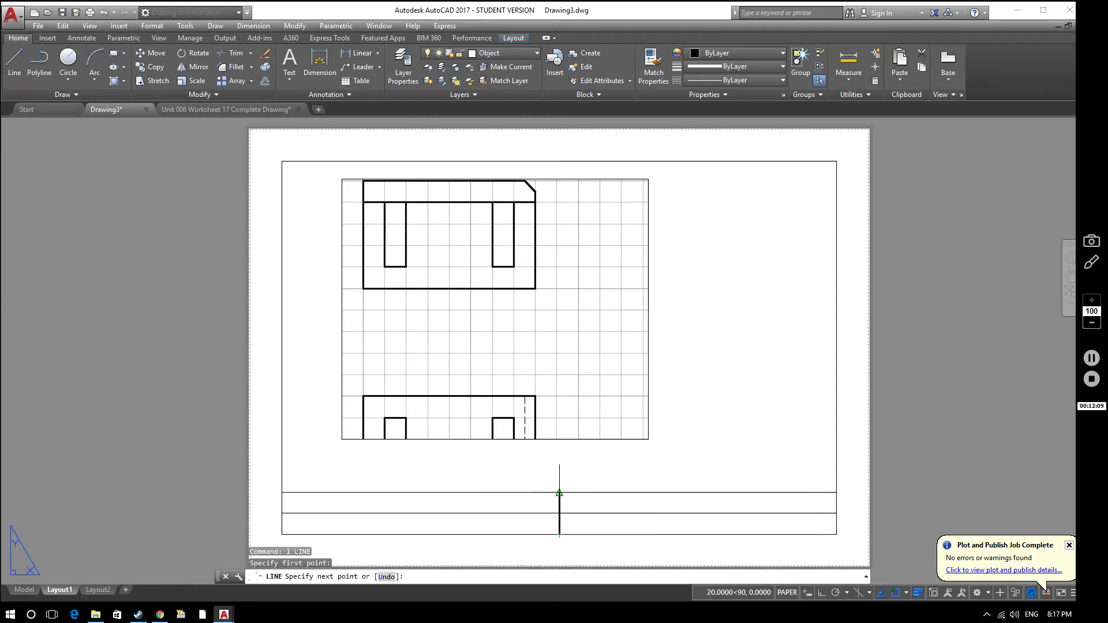
pyautogui.press('Escape')
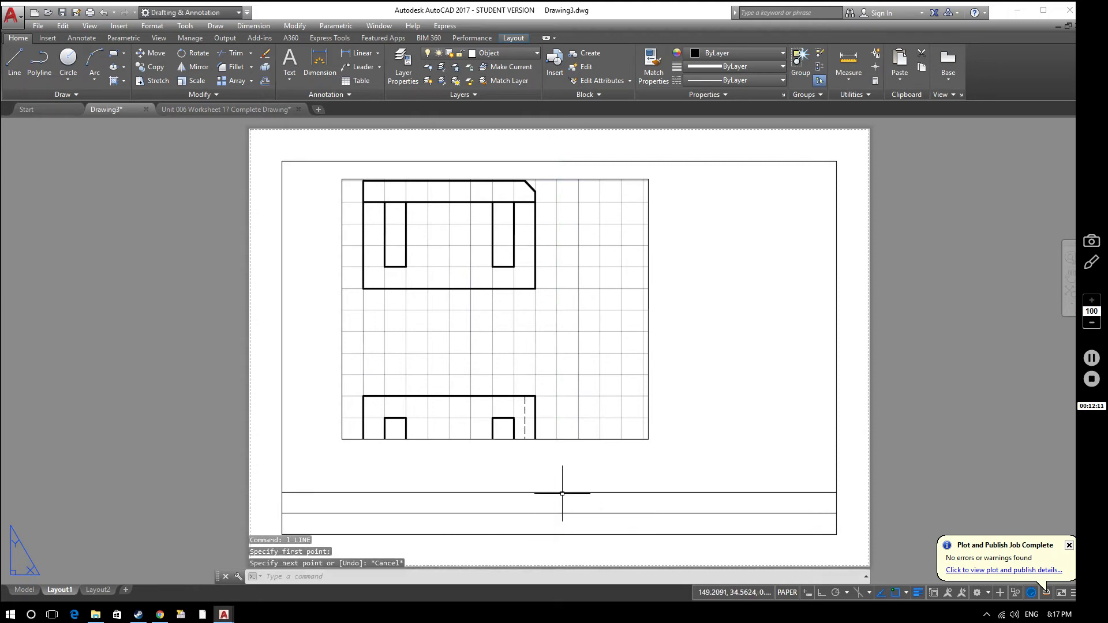
pyautogui.click(530, 51)
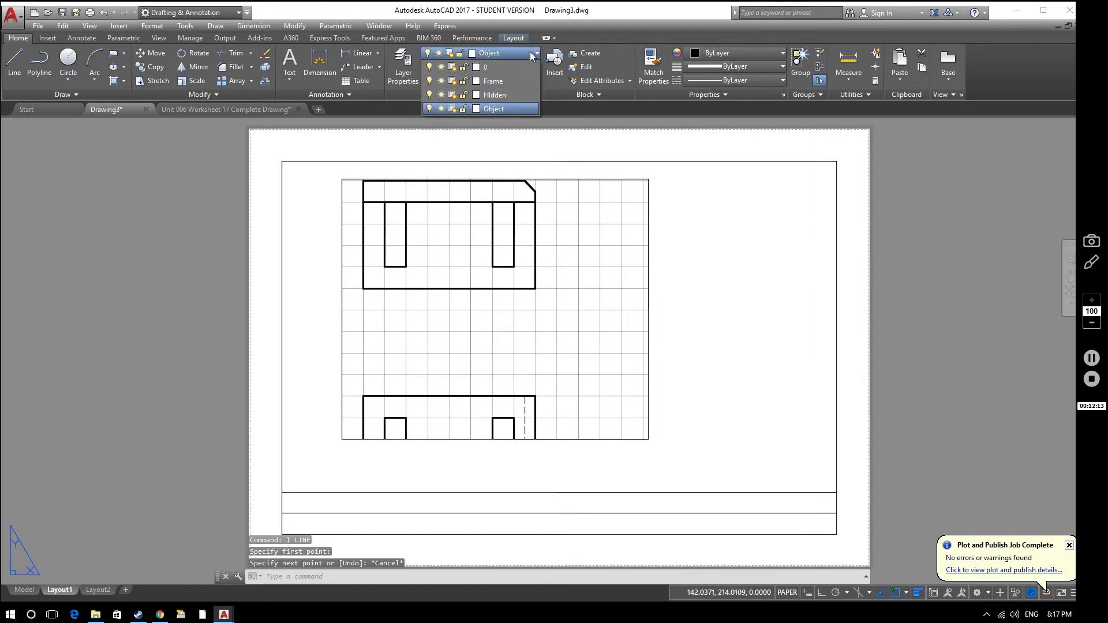
# Make Frame the current layer and draw a vertical divider from the upper title line to the bottom border
pyautogui.click(516, 53)
pyautogui.click(504, 85)
pyautogui.write('l')
pyautogui.press('Return')
pyautogui.click(560, 492)
pyautogui.click(559, 535)
pyautogui.press('Return')
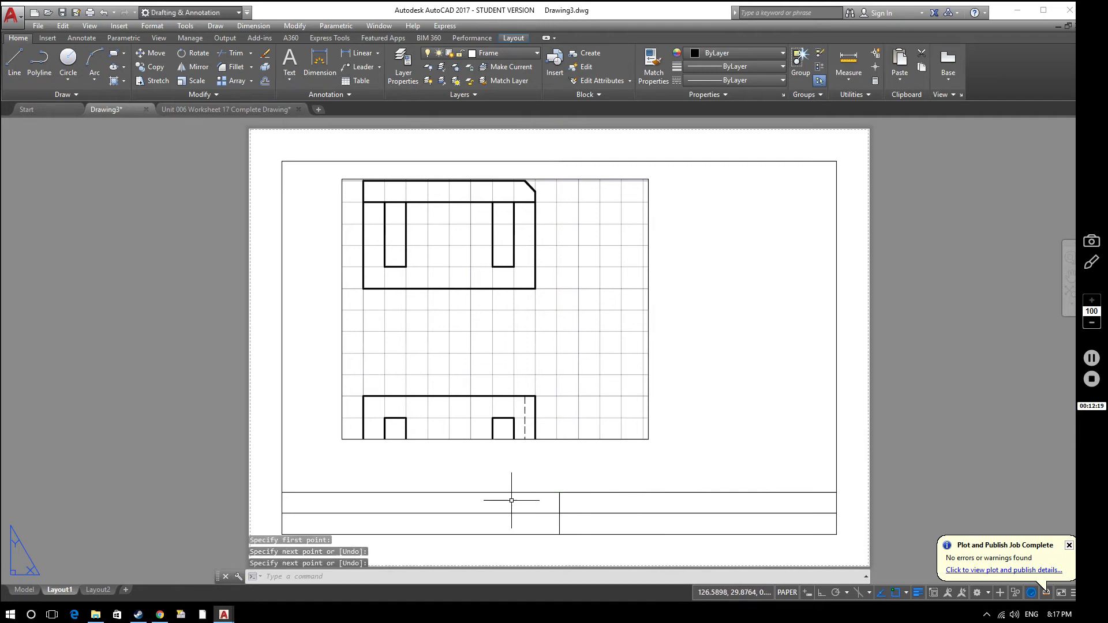
# Trim the two horizontal title lines to the left of the divider
pyautogui.write('tr')
pyautogui.press('Return')
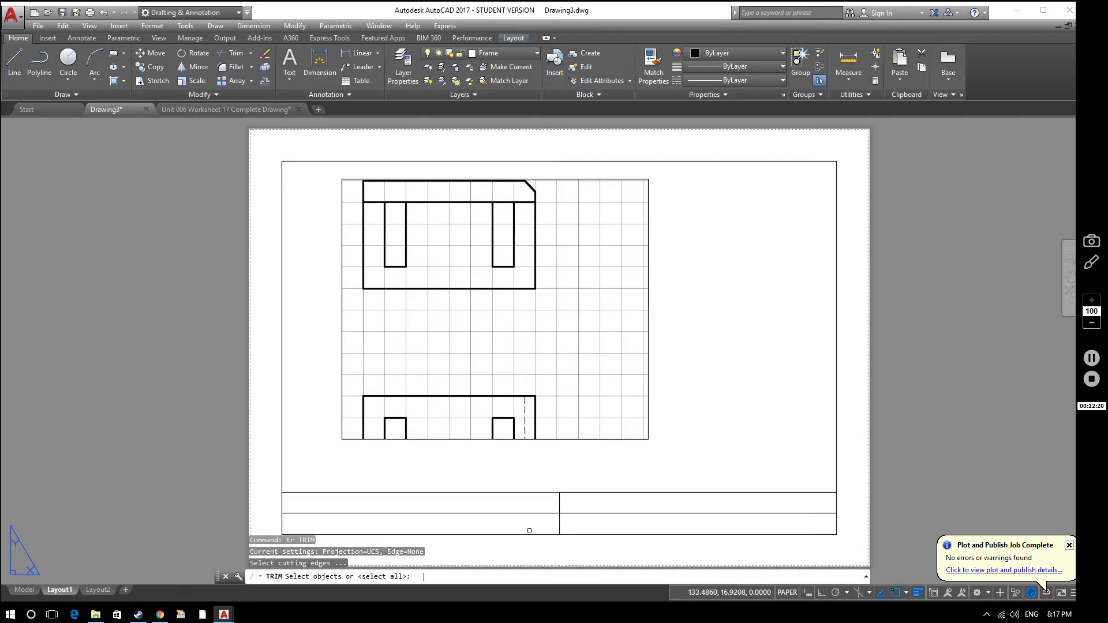
pyautogui.press('Return')
pyautogui.click(522, 493)
pyautogui.click(521, 512)
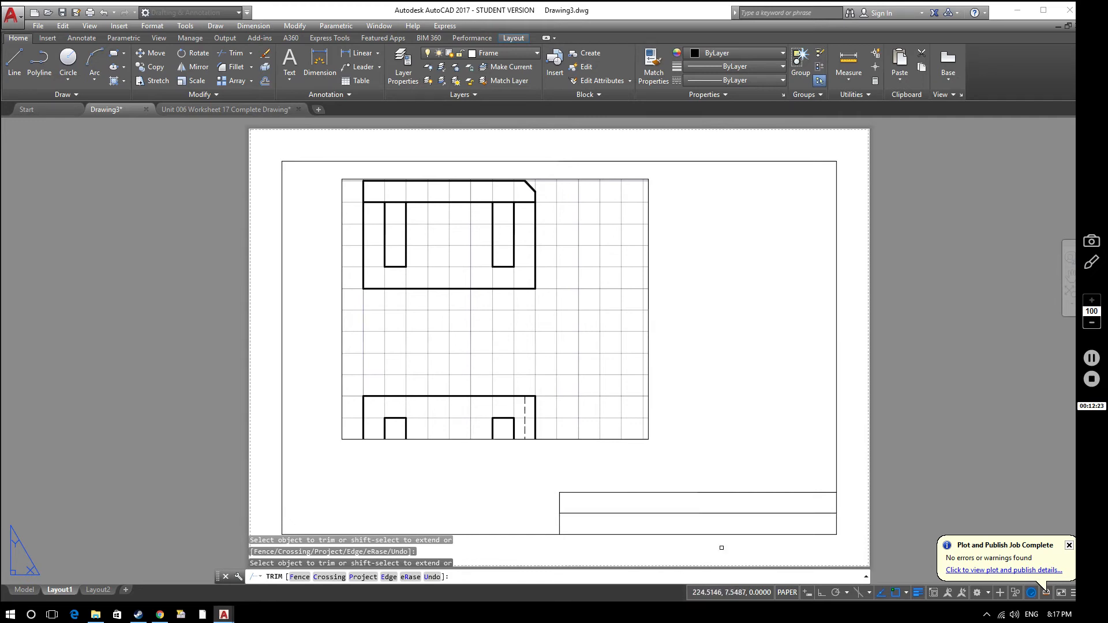
pyautogui.click(749, 500)
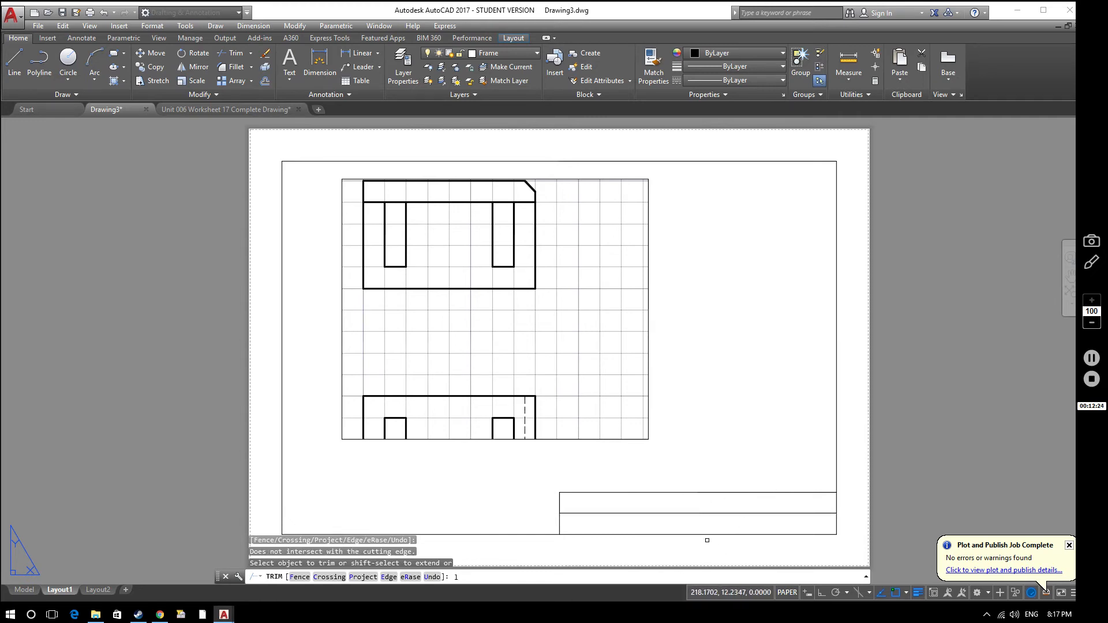
pyautogui.press('Escape')
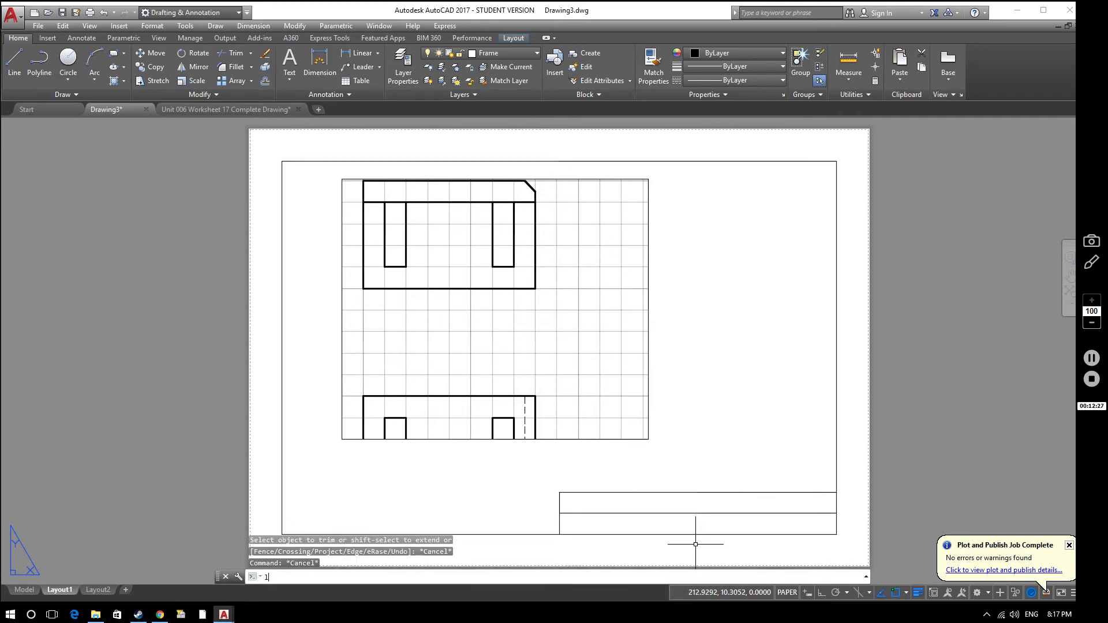
# Draw a second vertical divider splitting the title block's lower row
pyautogui.write('l')
pyautogui.press('Return')
pyautogui.click(698, 513)
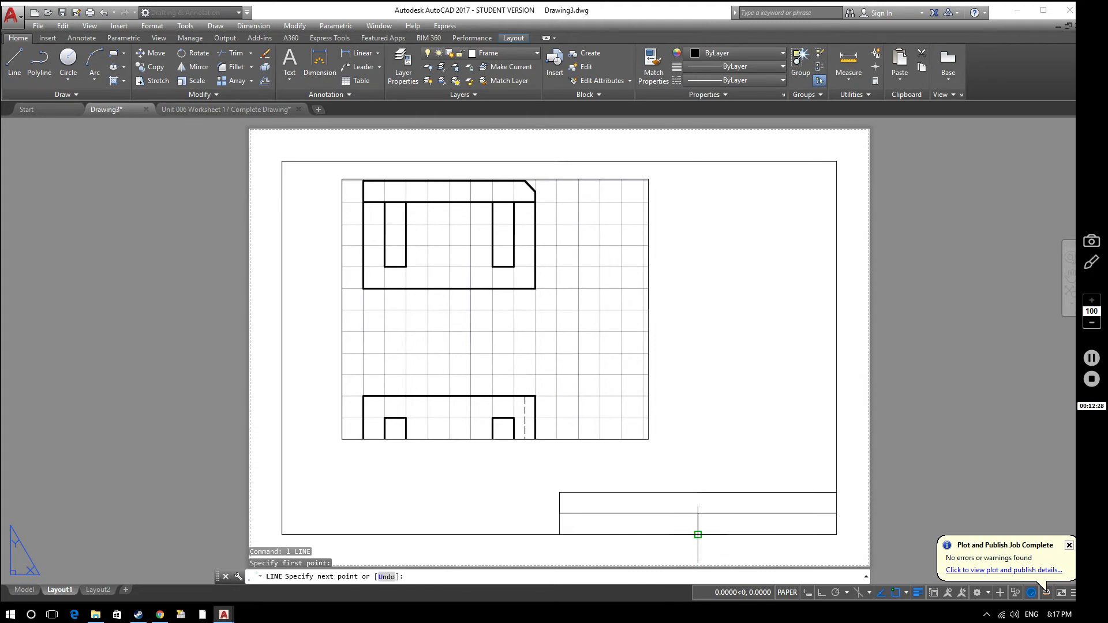
pyautogui.click(698, 534)
pyautogui.press('Return')
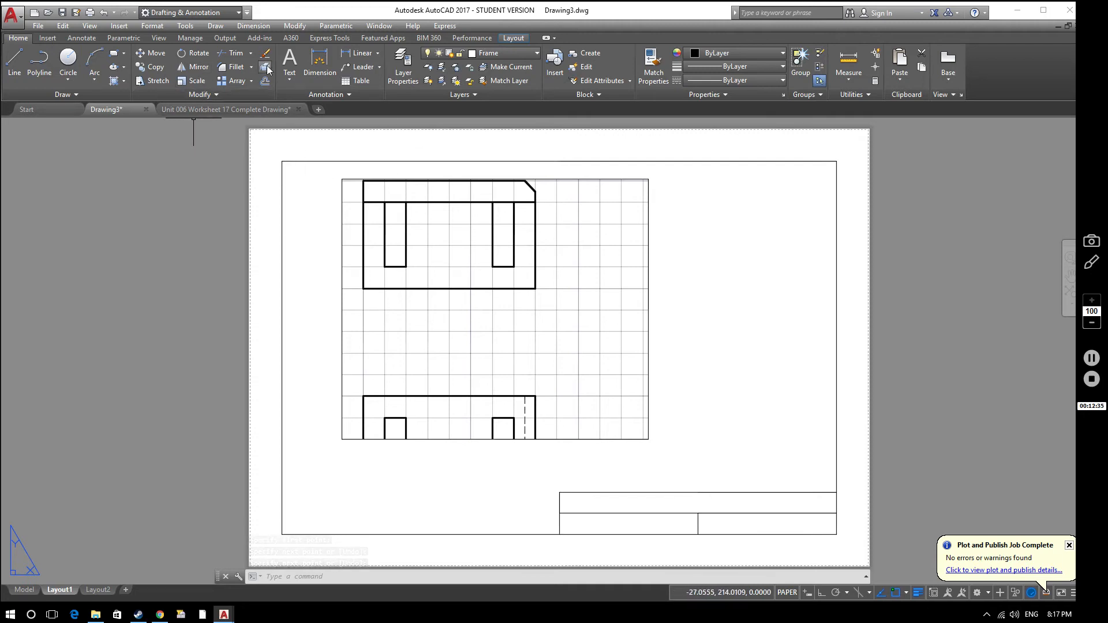
# Place a multiline text box at the title block's top-left corner and type NAME:
pyautogui.click(288, 65)
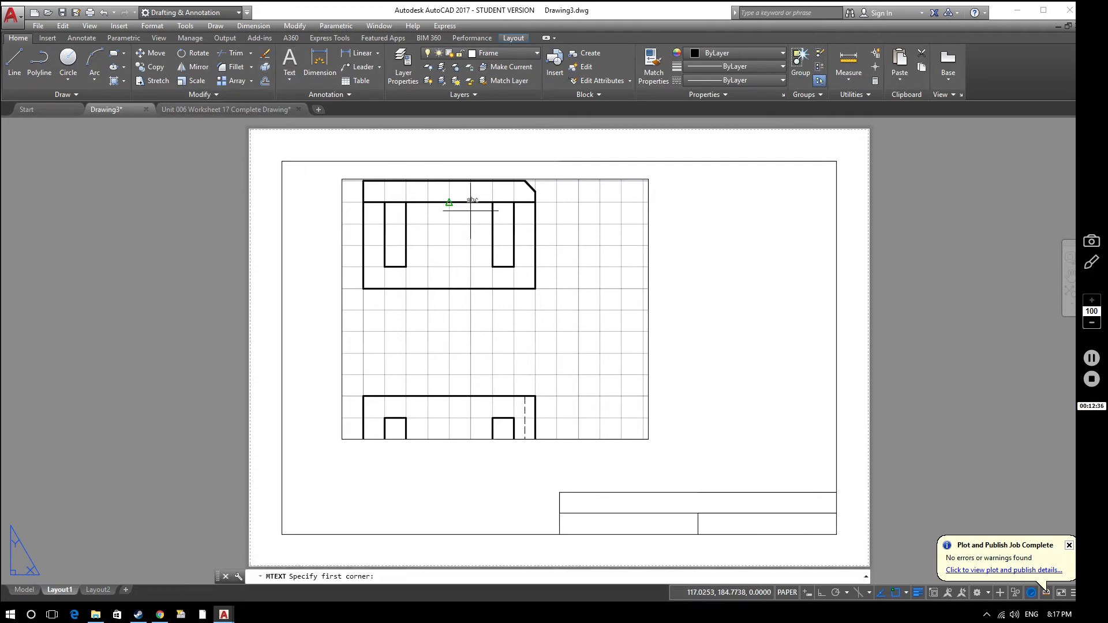
pyautogui.click(559, 493)
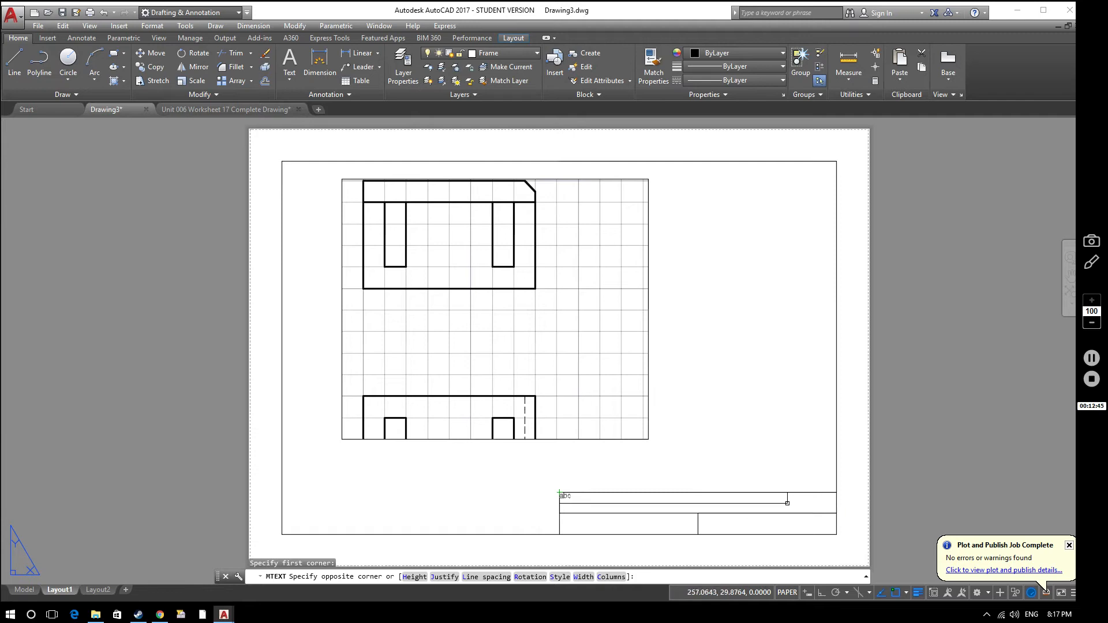
pyautogui.click(622, 507)
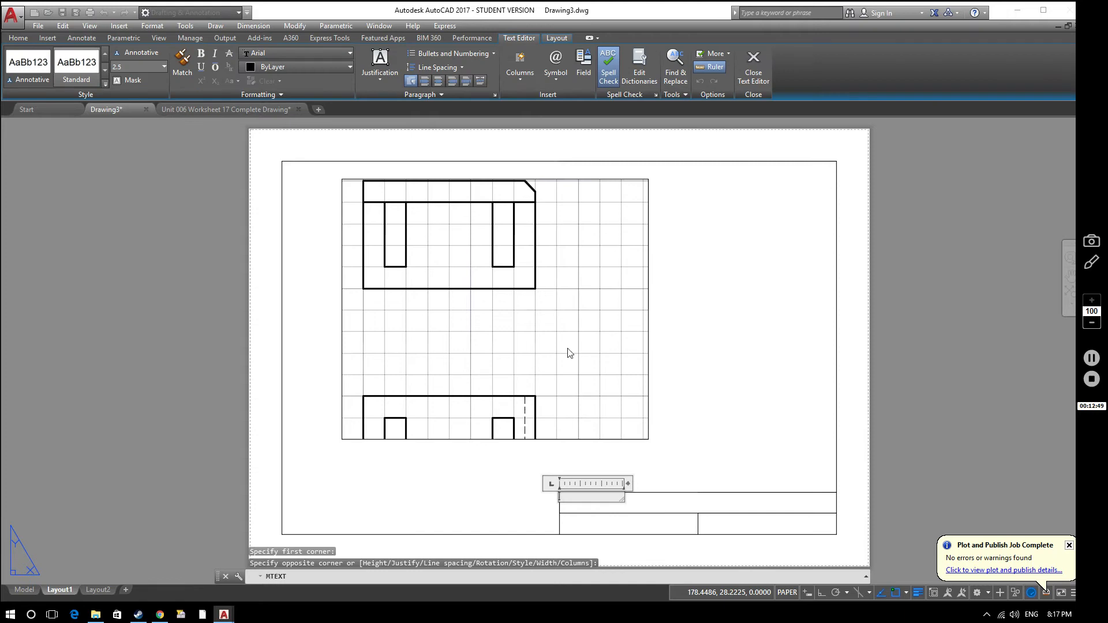
pyautogui.write('N')
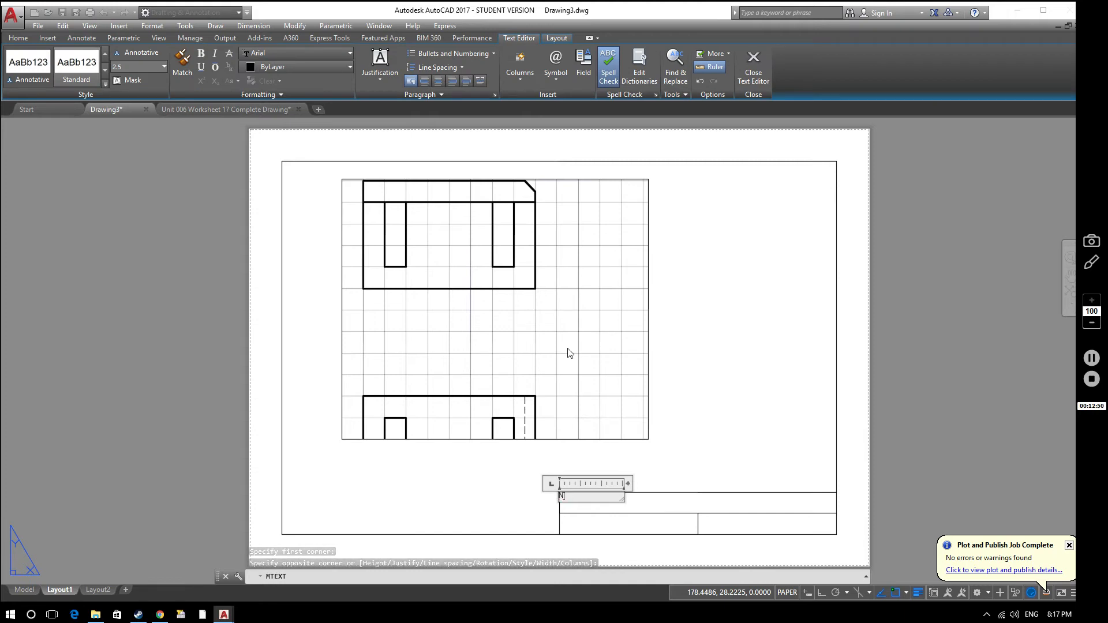
pyautogui.write('AME:')
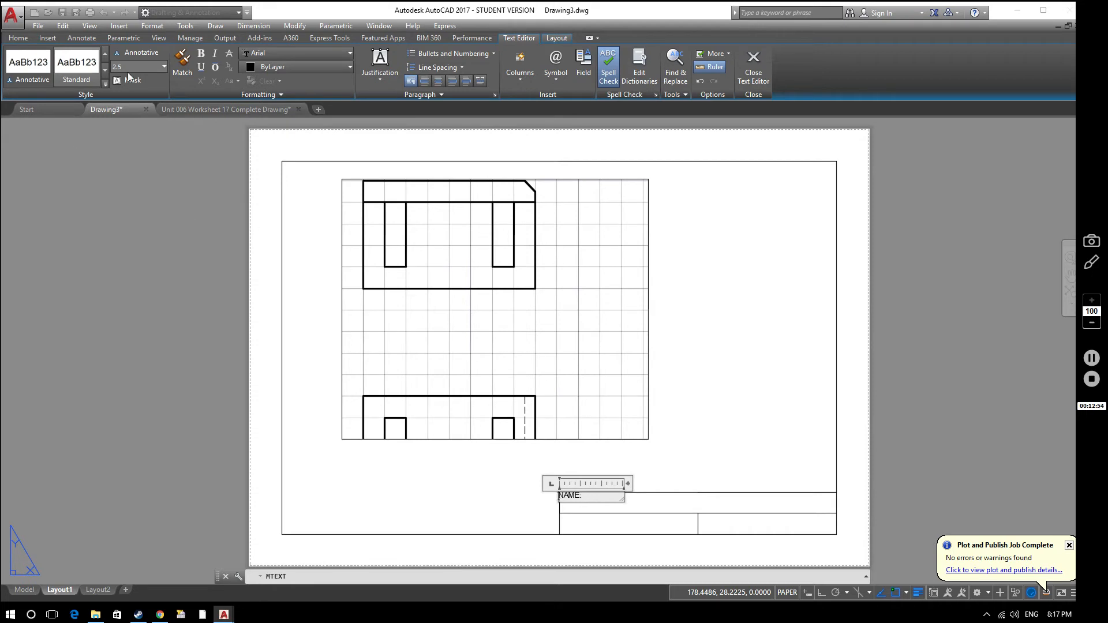
pyautogui.click(156, 68)
pyautogui.click(164, 70)
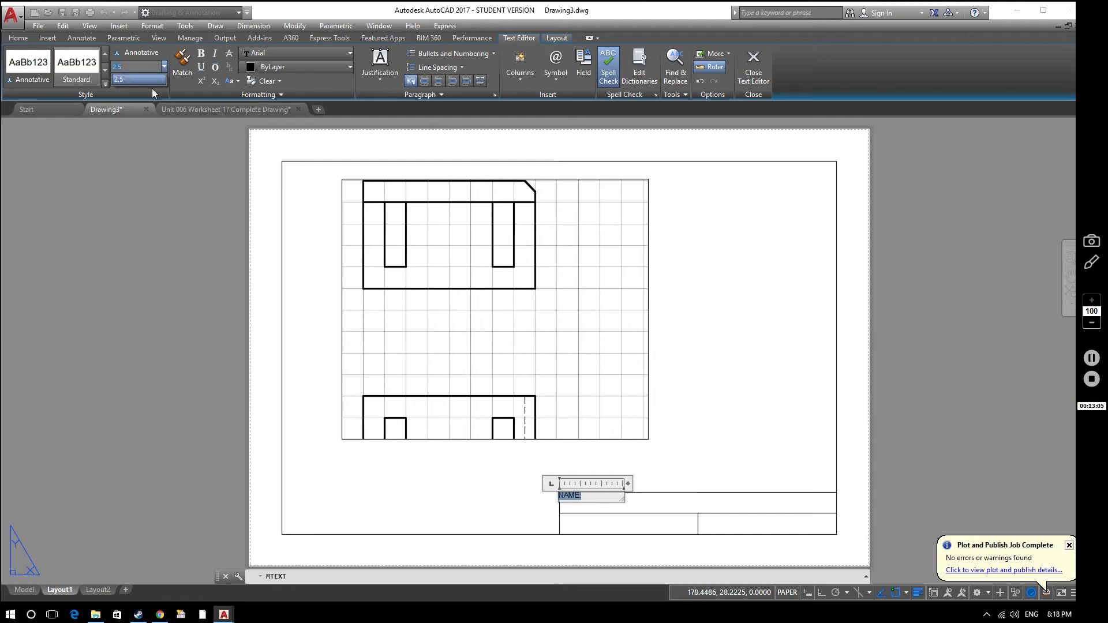
pyautogui.click(151, 81)
pyautogui.press('Delete')
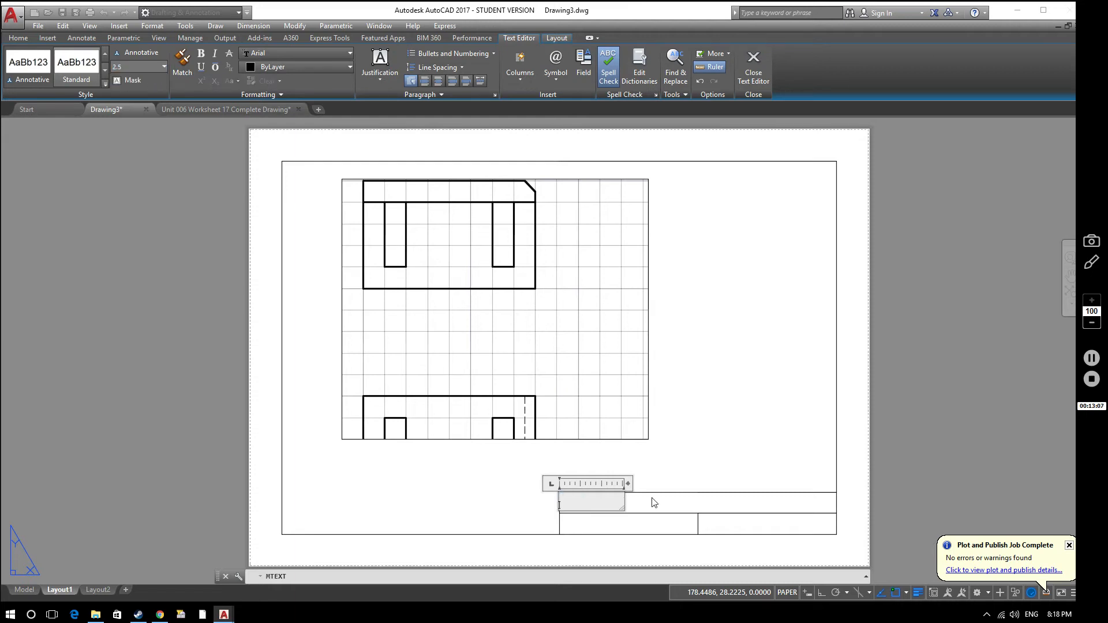
# Widen the text box across the top row, set text height 5 and finish the NAME: label
pyautogui.moveTo(622, 508); pyautogui.dragTo(699, 523)
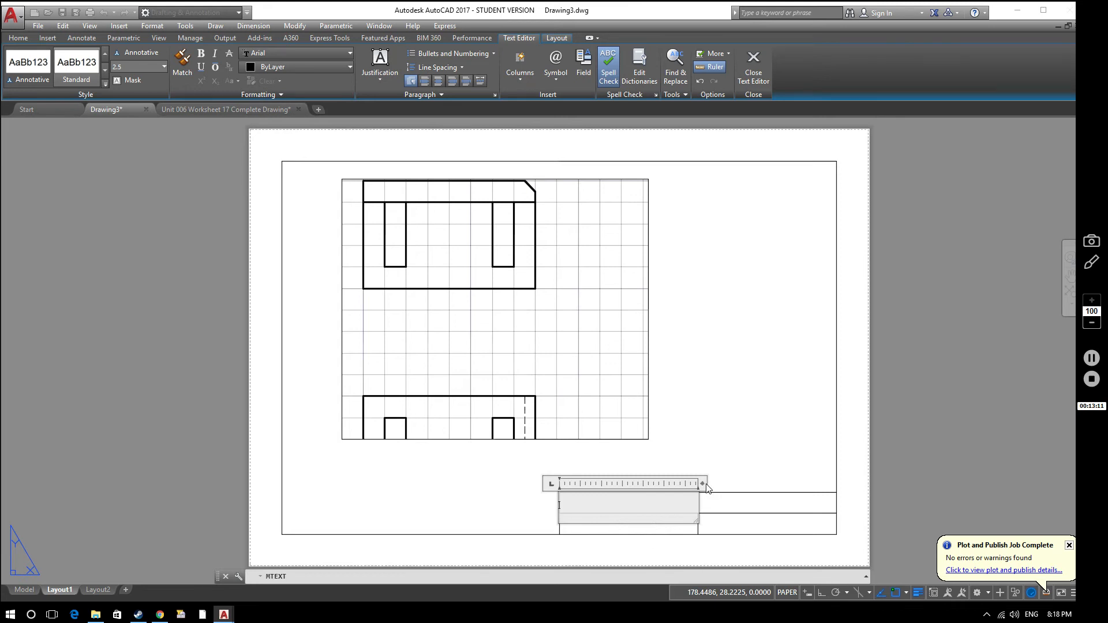
pyautogui.moveTo(702, 485); pyautogui.dragTo(784, 484)
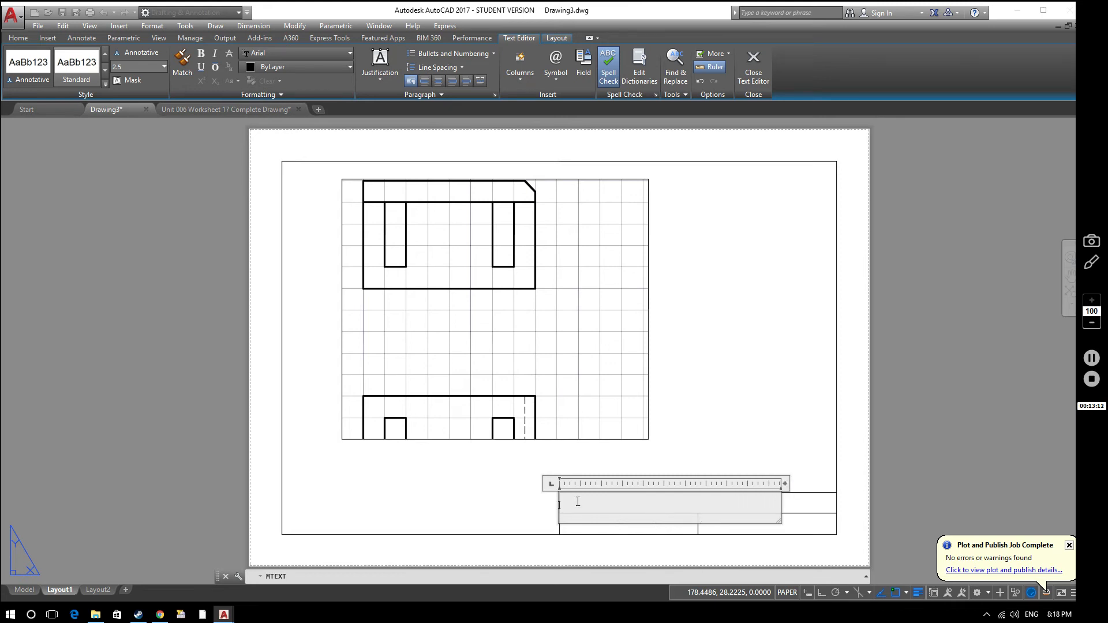
pyautogui.click(164, 67)
pyautogui.click(146, 78)
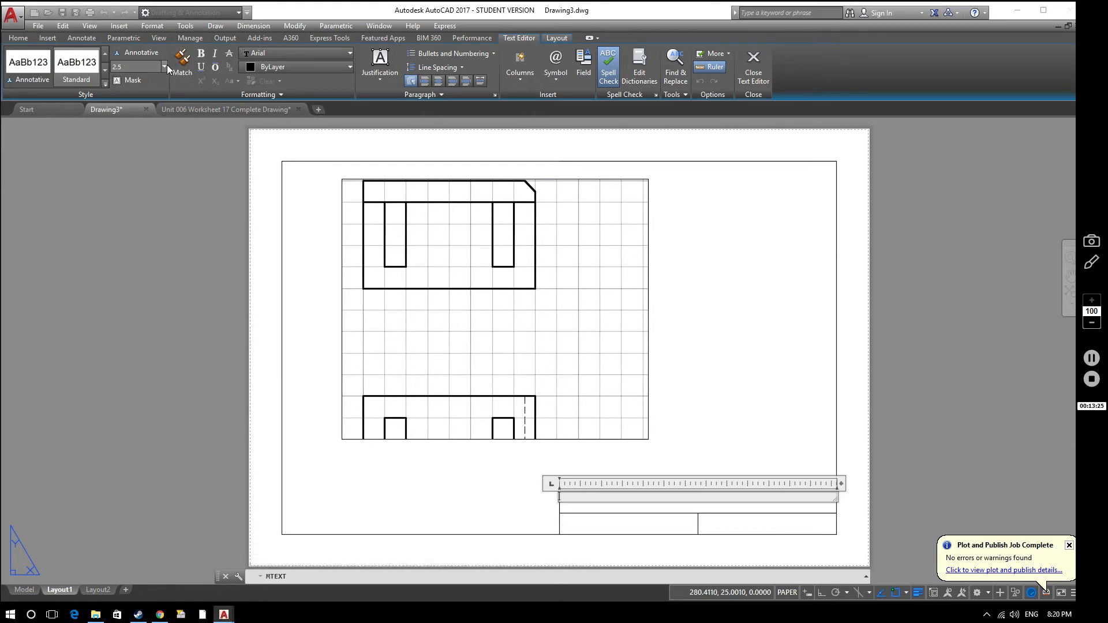
pyautogui.click(164, 67)
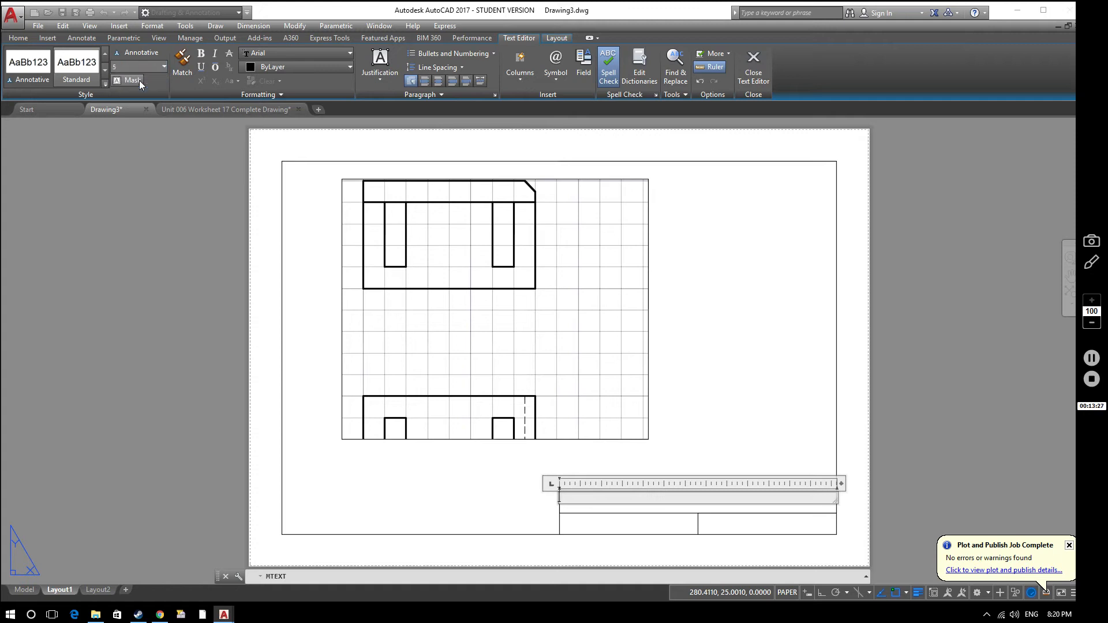
pyautogui.write('n')
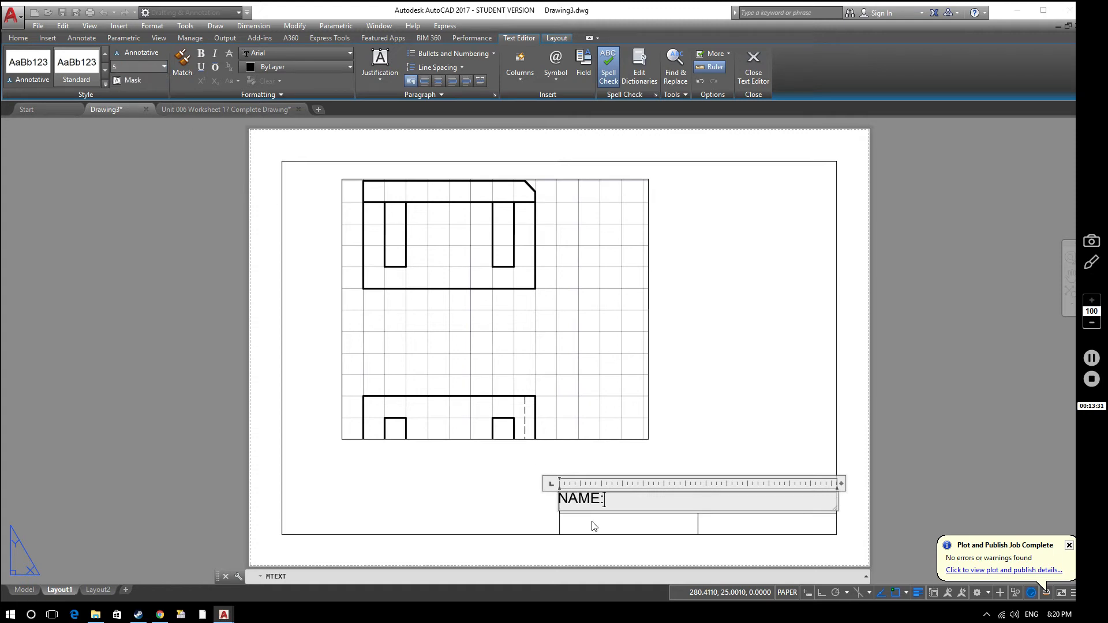
pyautogui.click(537, 519)
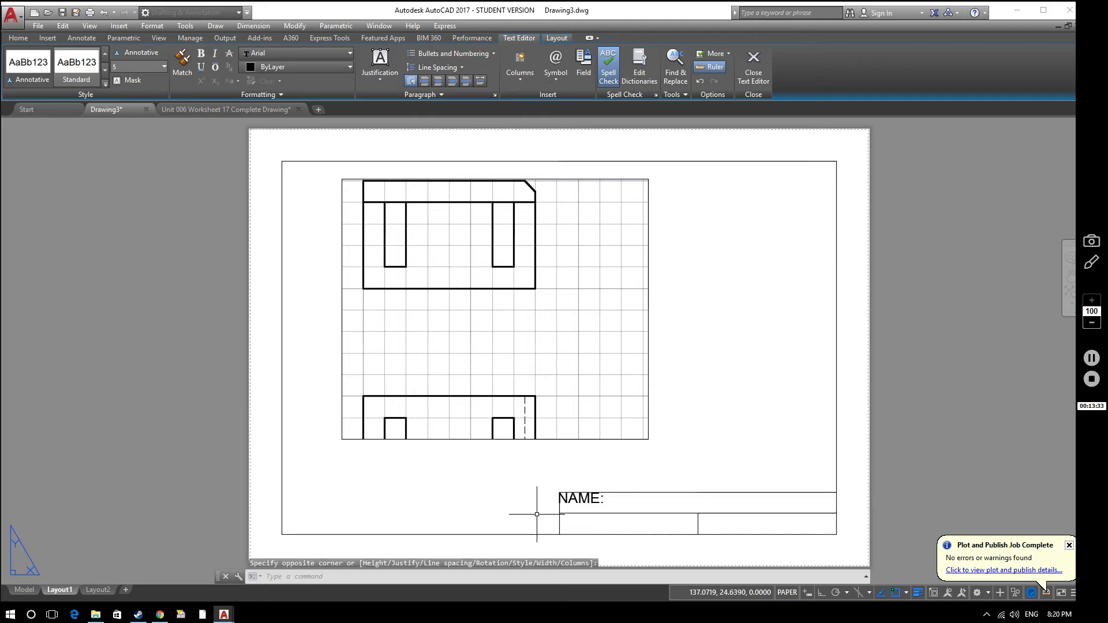
pyautogui.click(563, 491)
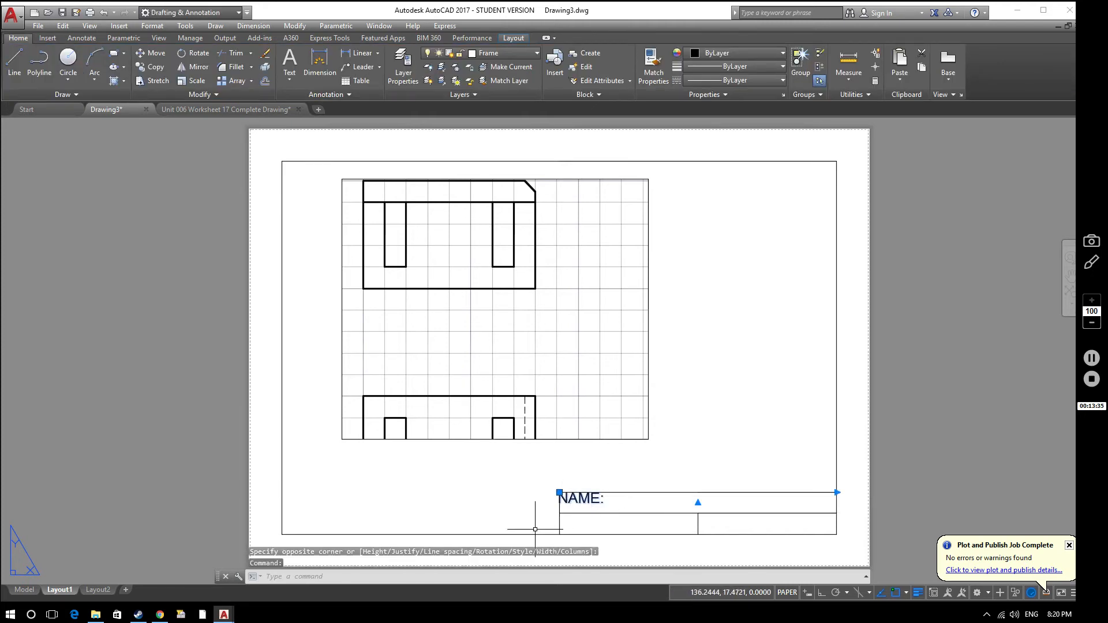
# Move the NAME: label 2.5 to the right
pyautogui.click(543, 508)
pyautogui.press('Escape')
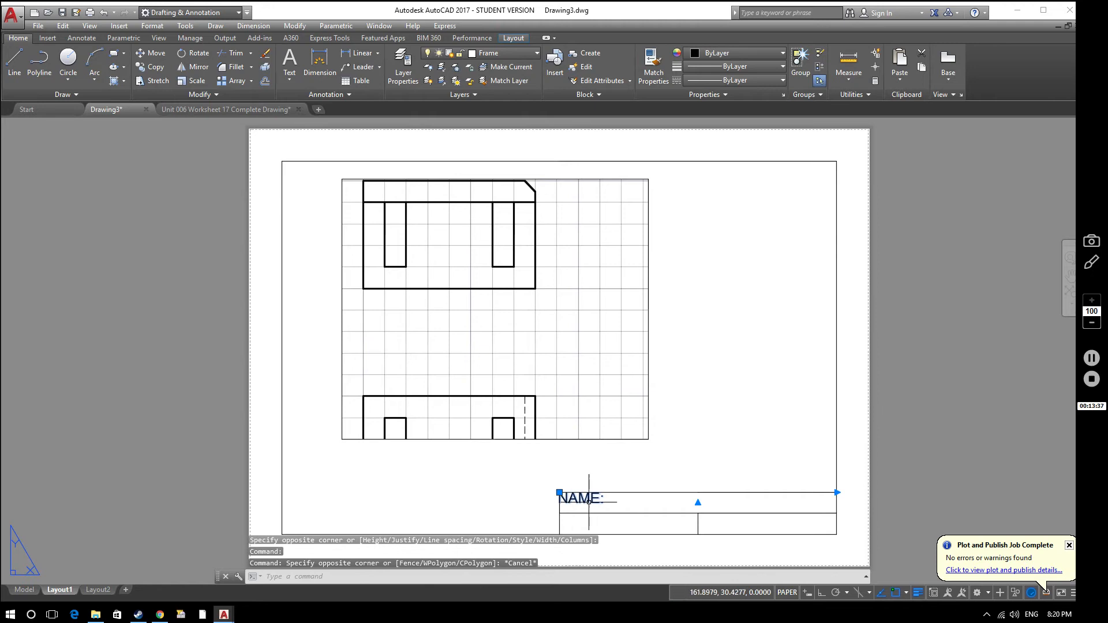
pyautogui.click(559, 493)
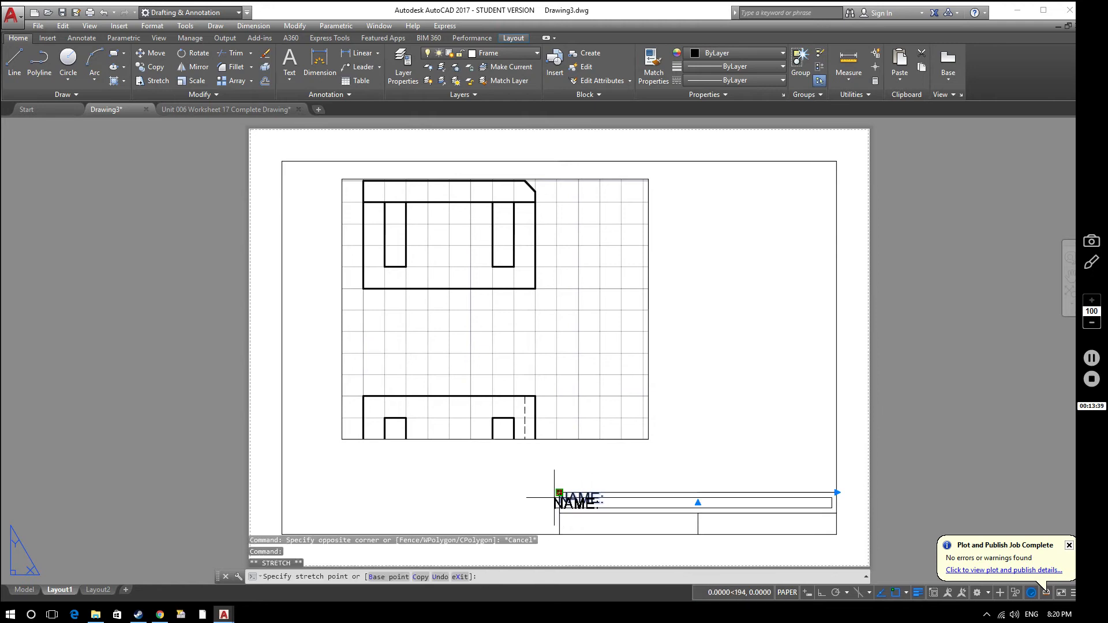
pyautogui.write('2.')
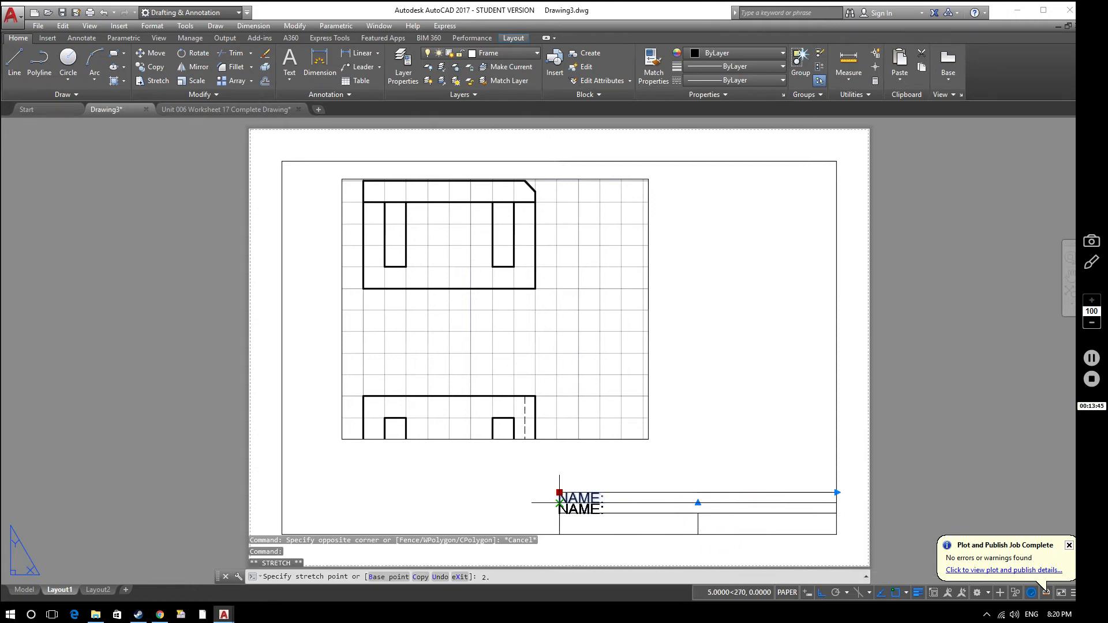
pyautogui.write('2.')
pyautogui.press('F8')
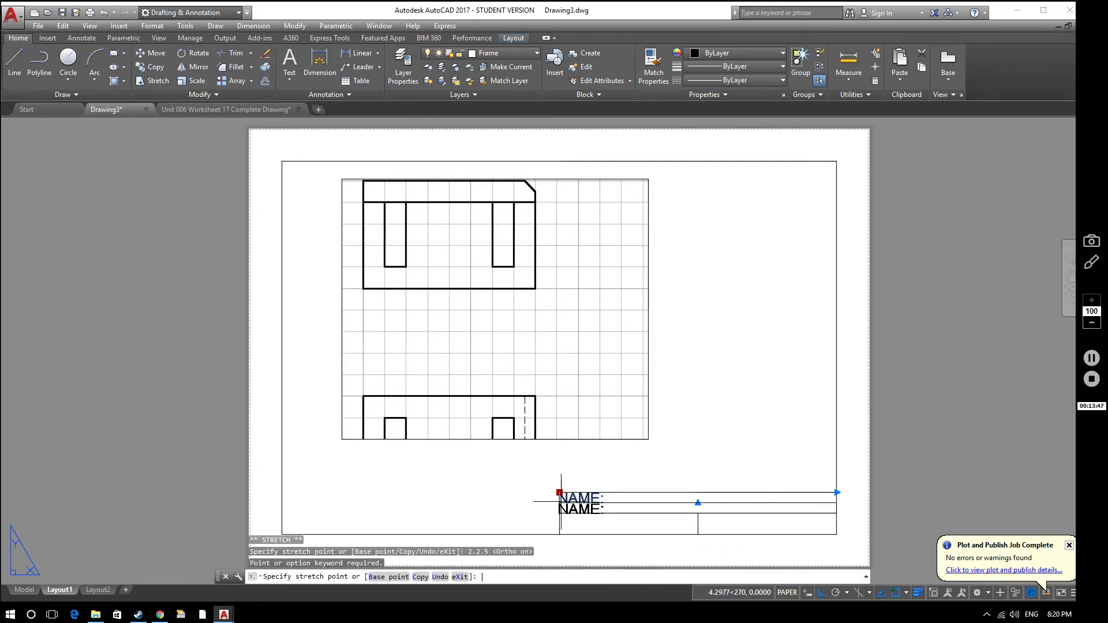
pyautogui.press('Return')
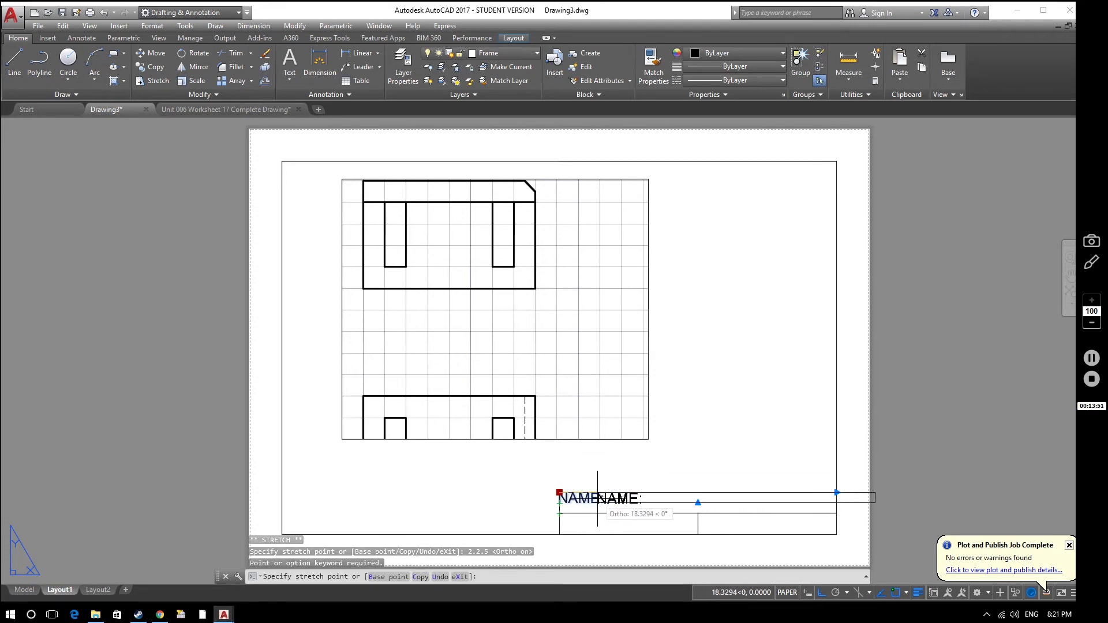
pyautogui.write('2.5')
pyautogui.press('Return')
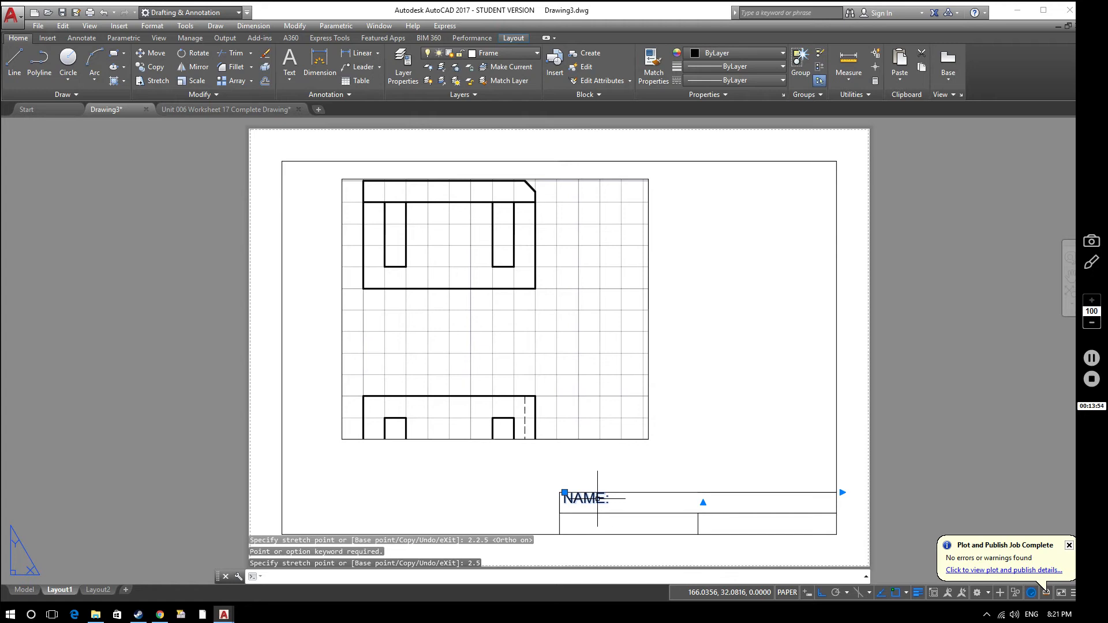
# Move the NAME: label 2.5 down and reopen it for text editing
pyautogui.click(564, 493)
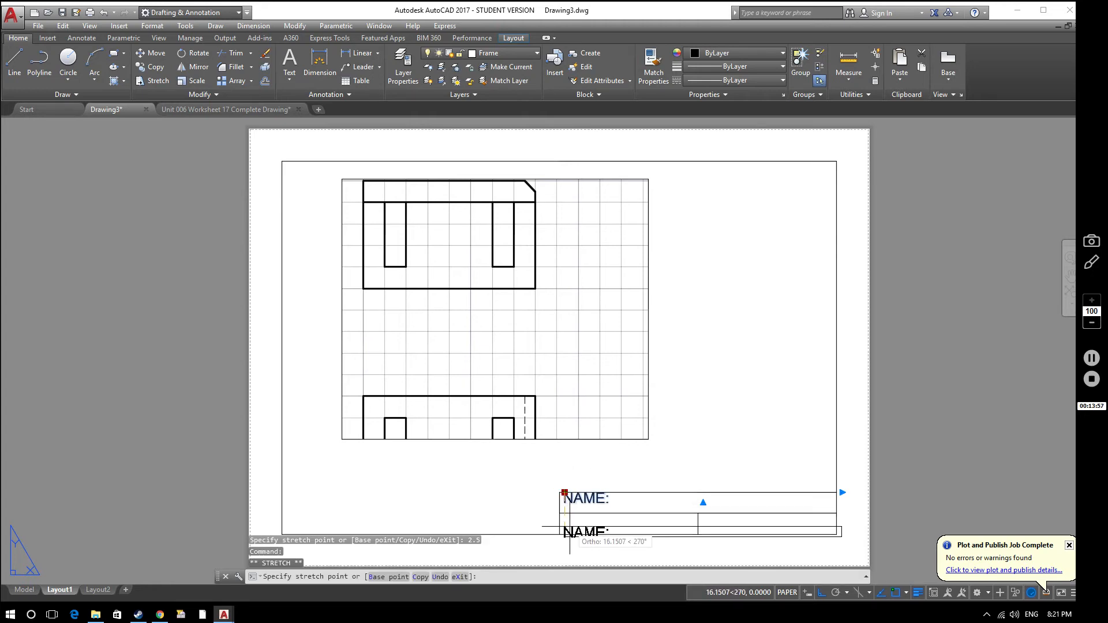
pyautogui.write('2.5')
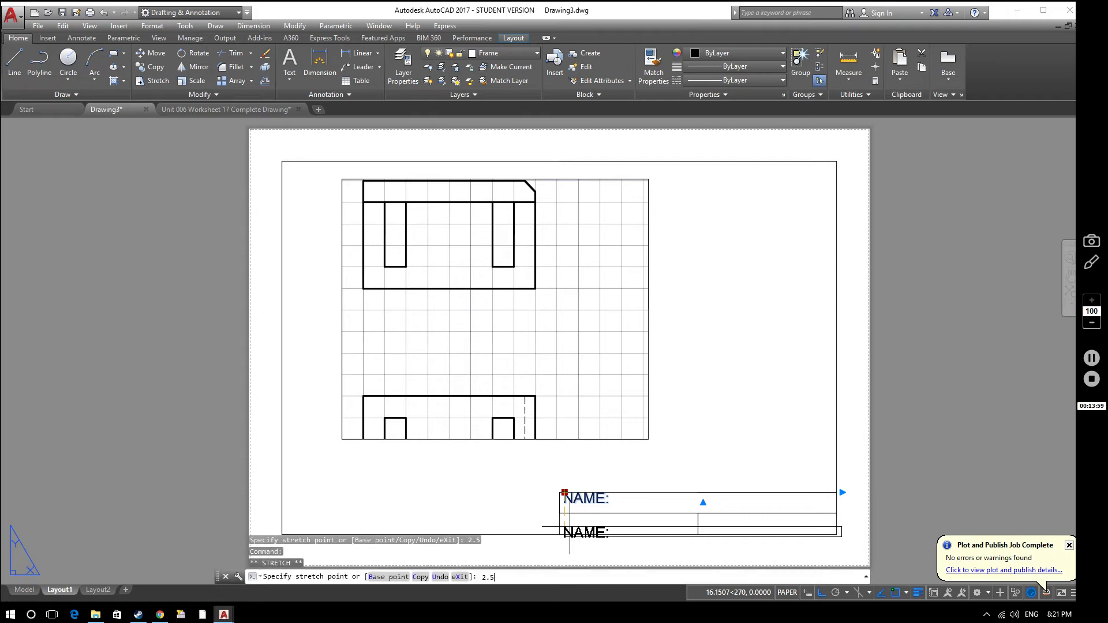
pyautogui.press('Return')
pyautogui.click(384, 465)
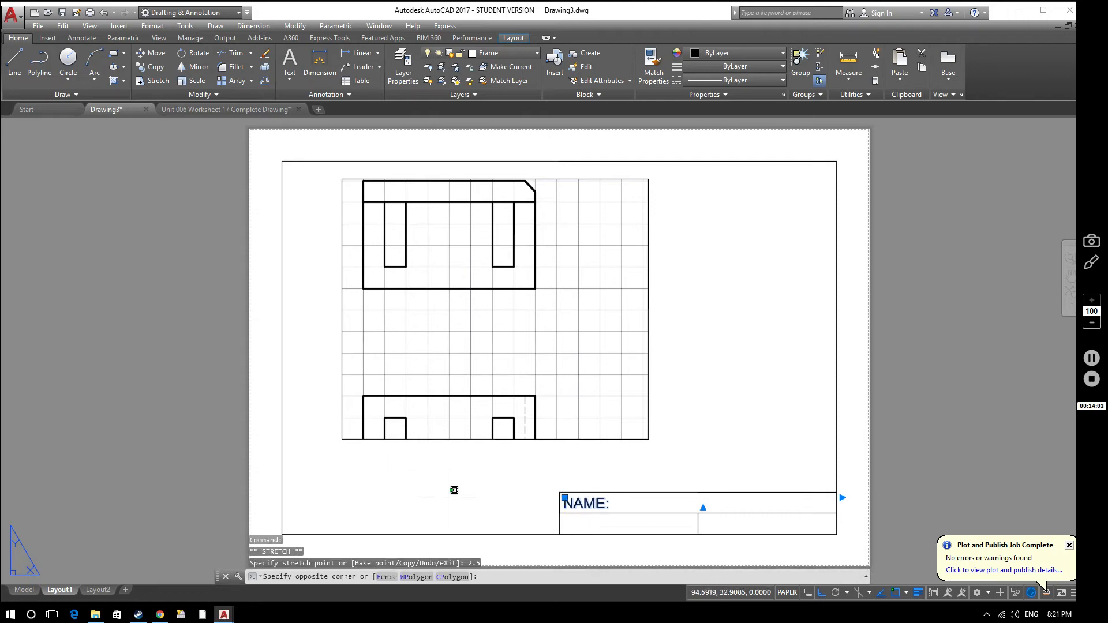
pyautogui.press('Escape')
pyautogui.click(510, 486)
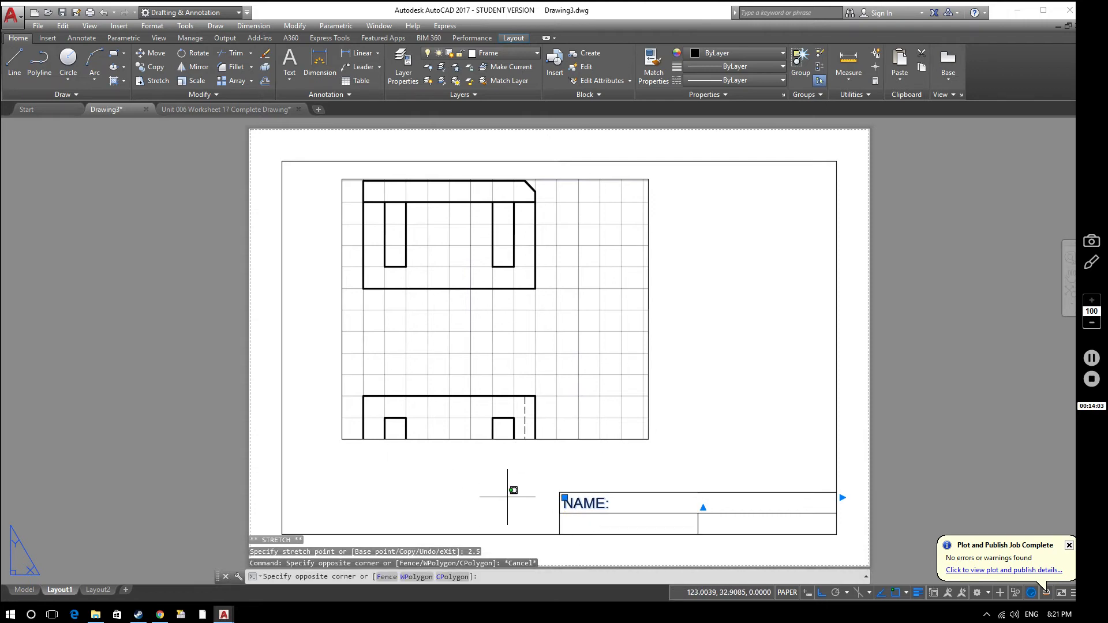
pyautogui.press('Escape')
pyautogui.press('Escape')
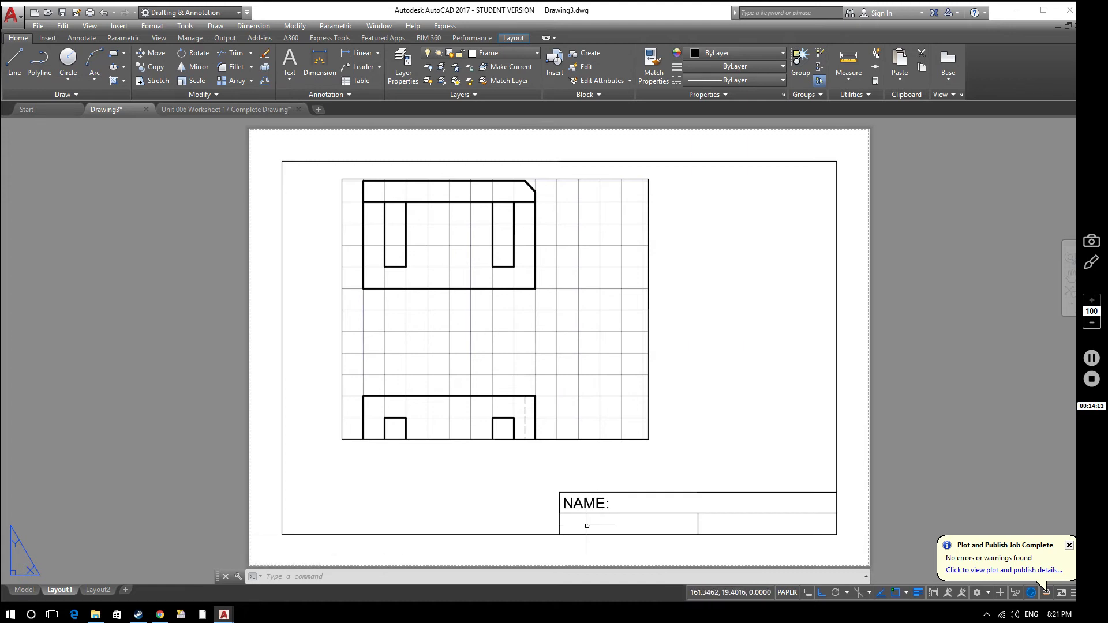
pyautogui.doubleClick(576, 504)
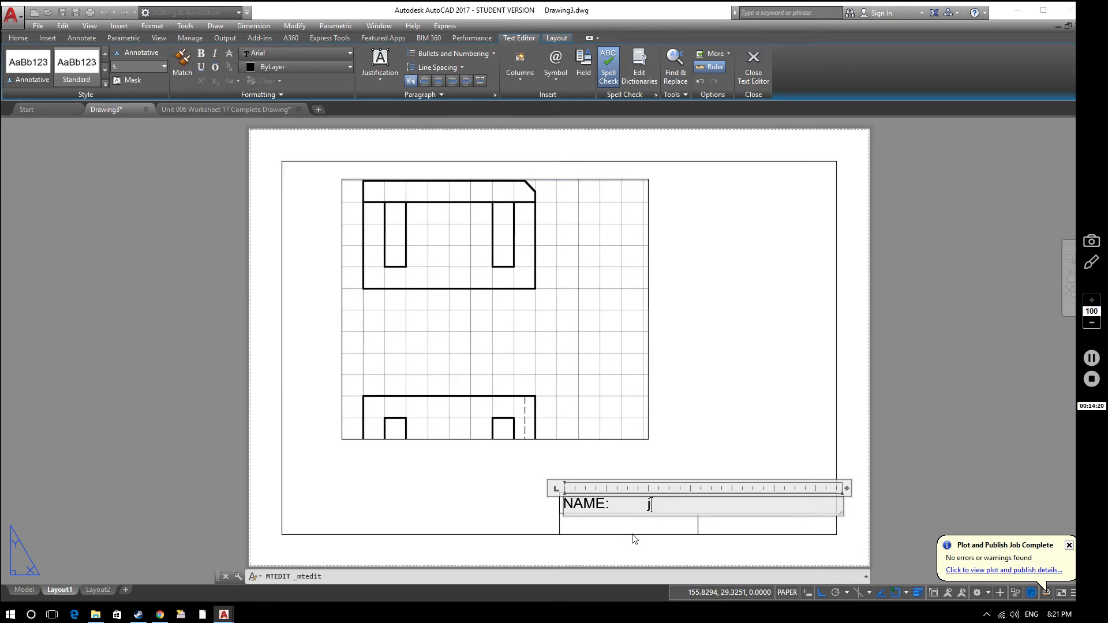
# Type the author's name after NAME: and select the completed line
pyautogui.write('JOE ROBINSON')
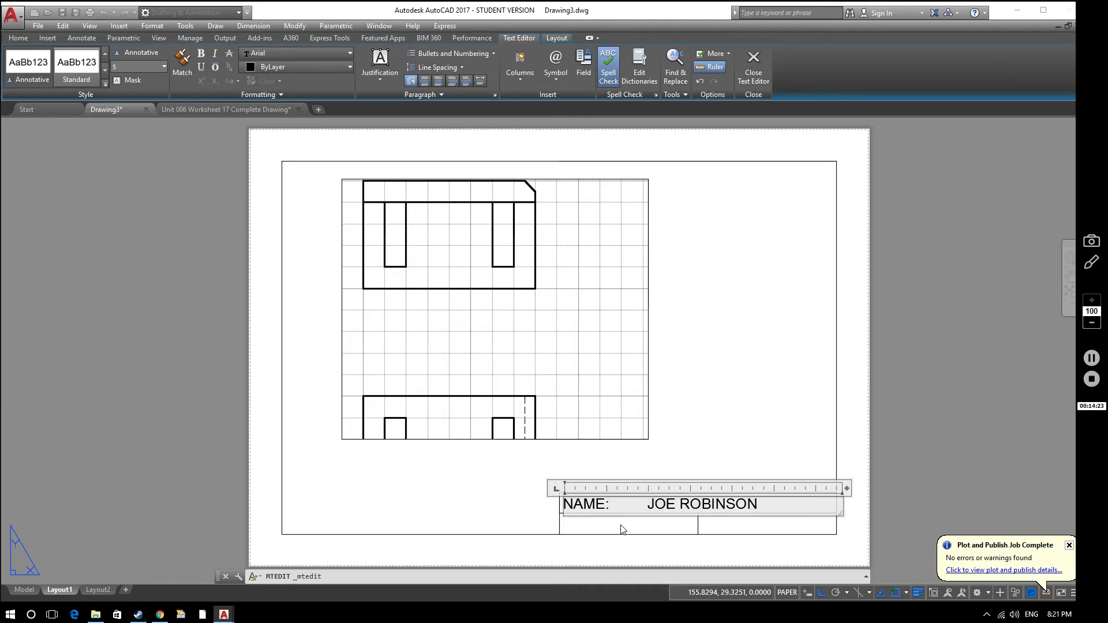
pyautogui.click(622, 532)
pyautogui.click(571, 498)
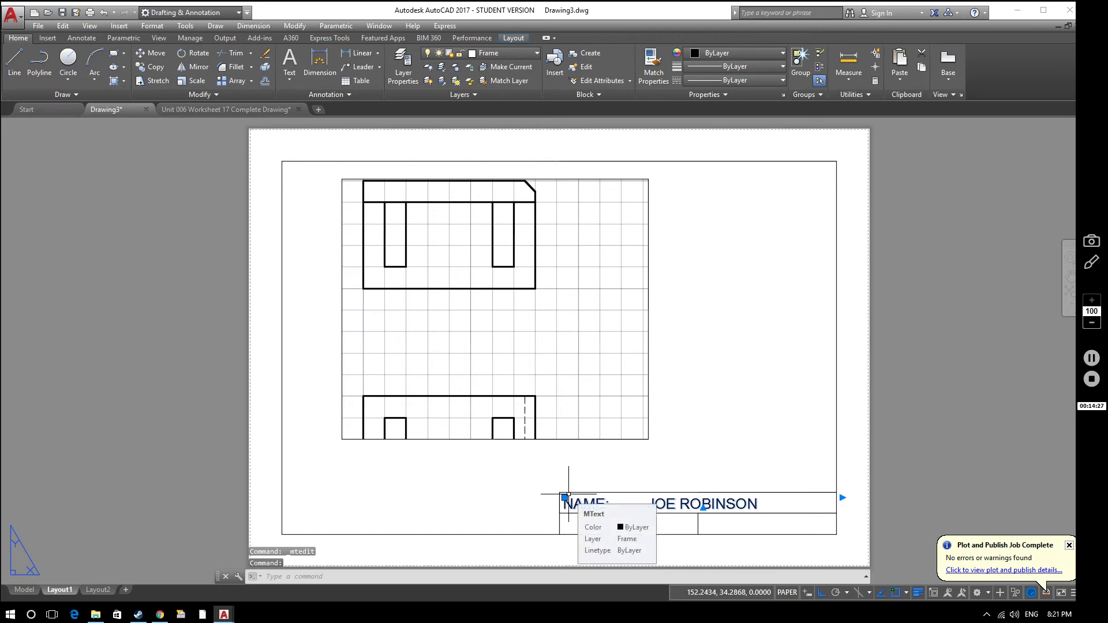
# Copy the name line into the lower title row and reopen the lower copy for editing
pyautogui.write('co')
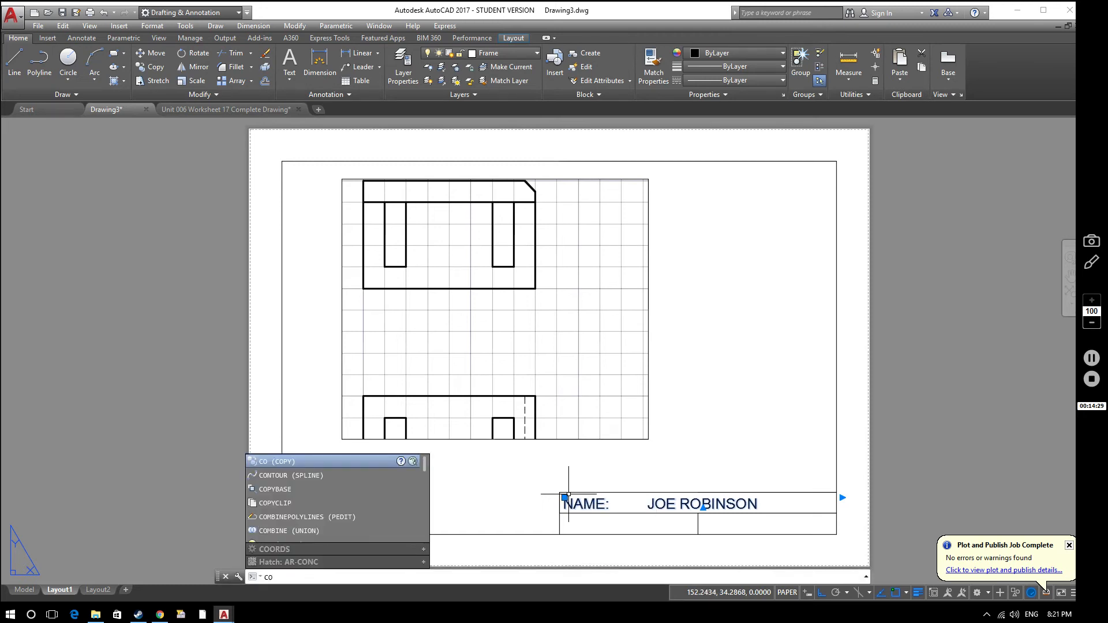
pyautogui.press('Return')
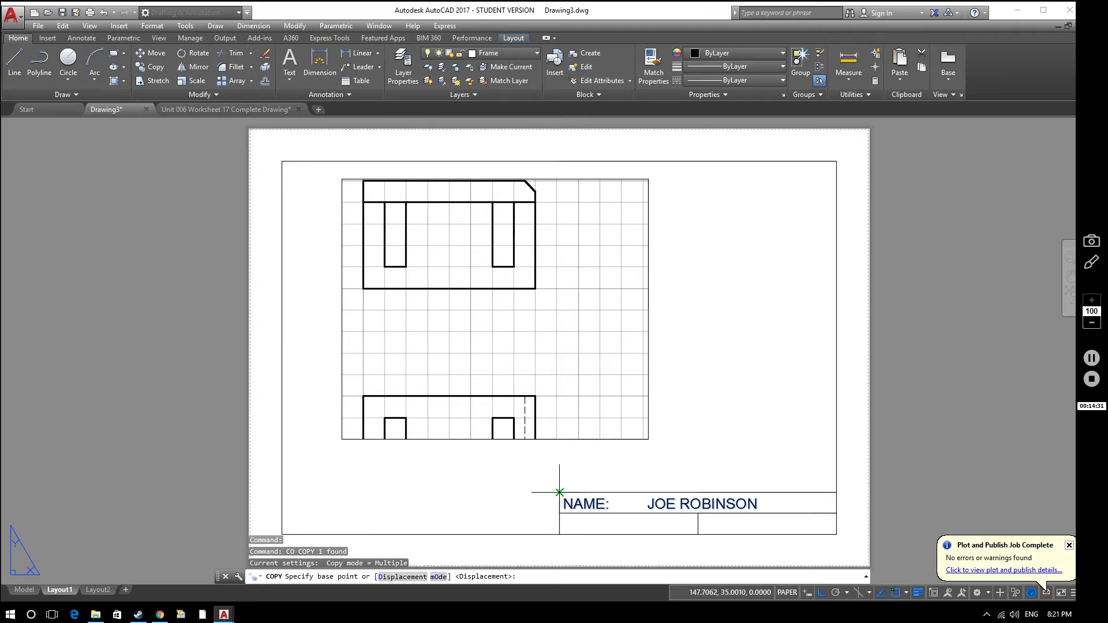
pyautogui.click(559, 493)
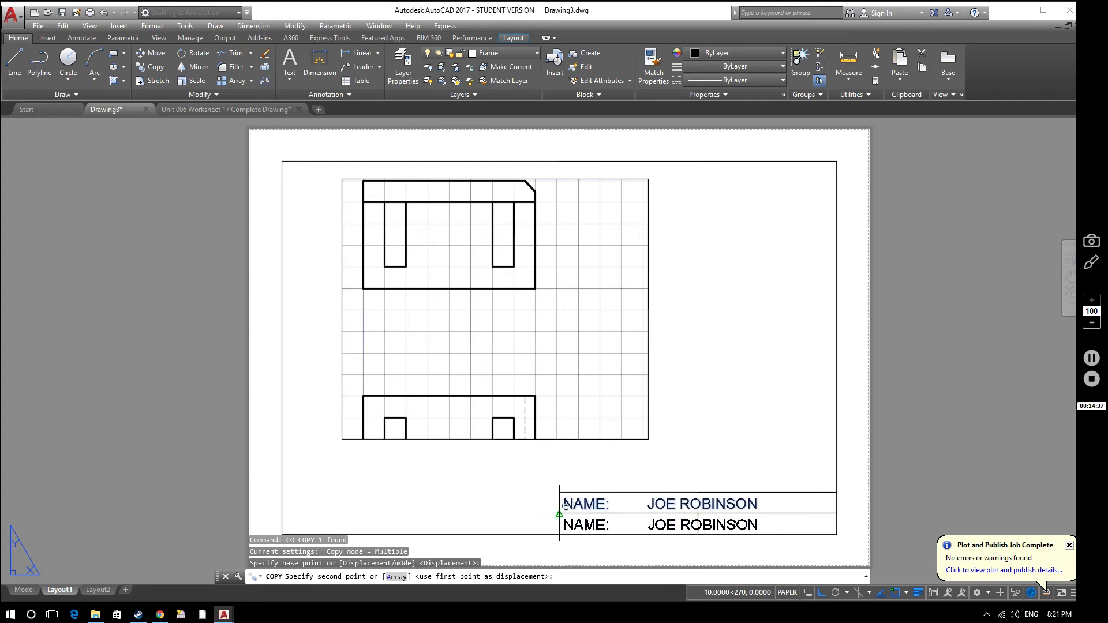
pyautogui.click(559, 513)
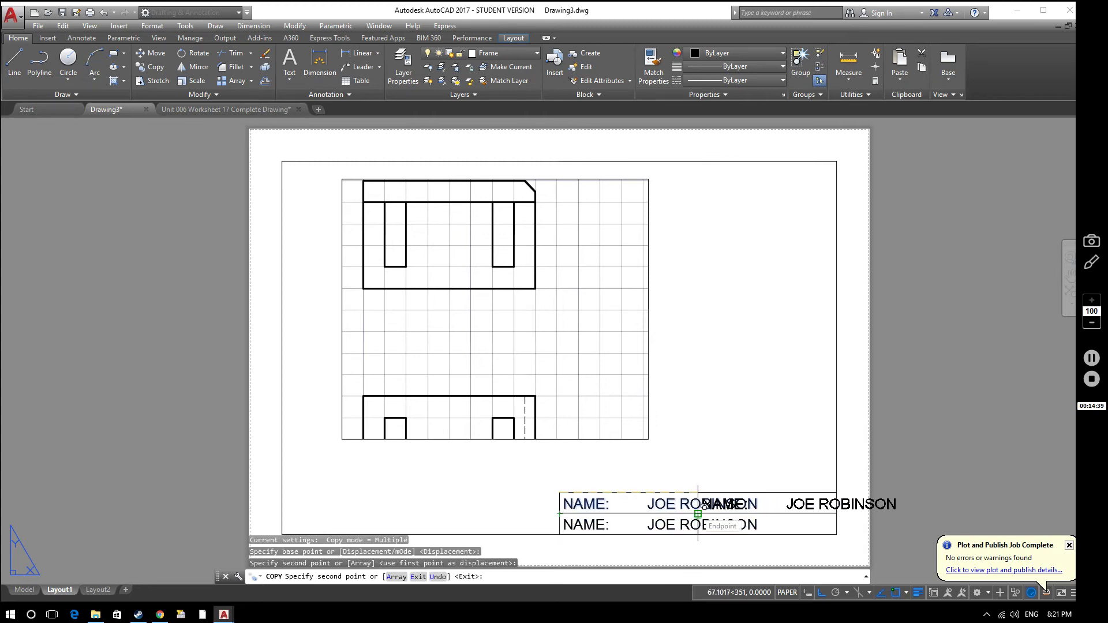
pyautogui.click(822, 594)
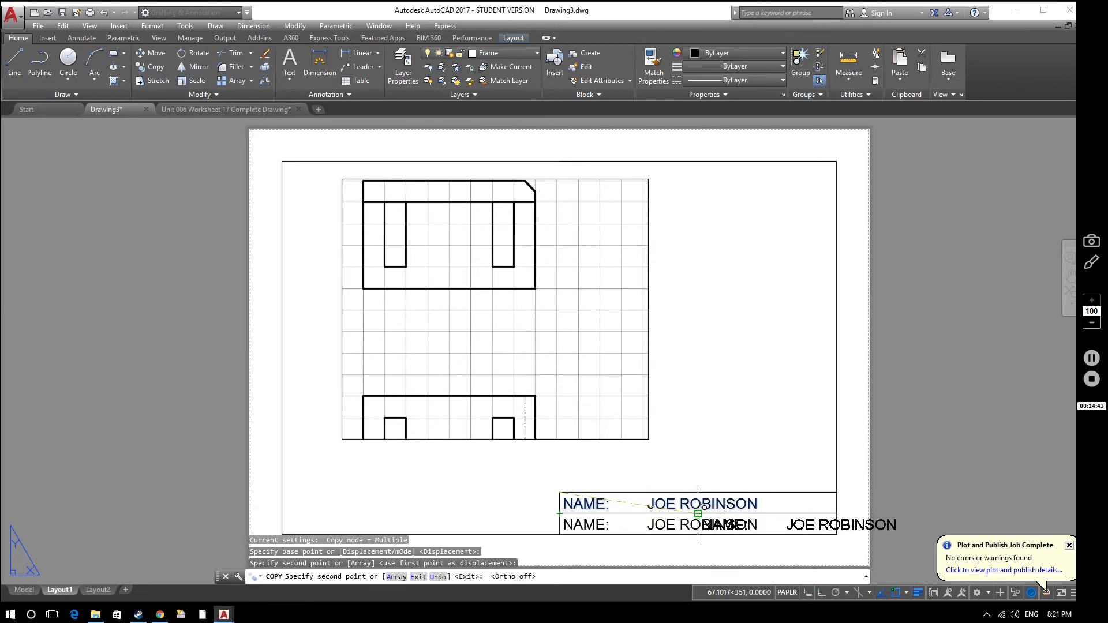
pyautogui.press('Escape')
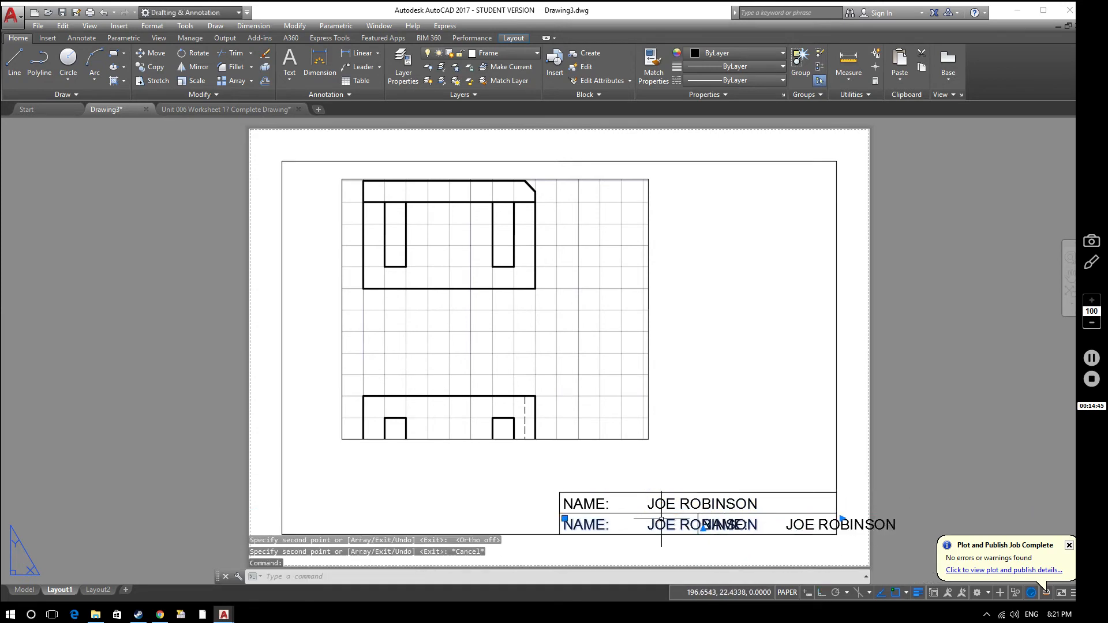
pyautogui.doubleClick(667, 525)
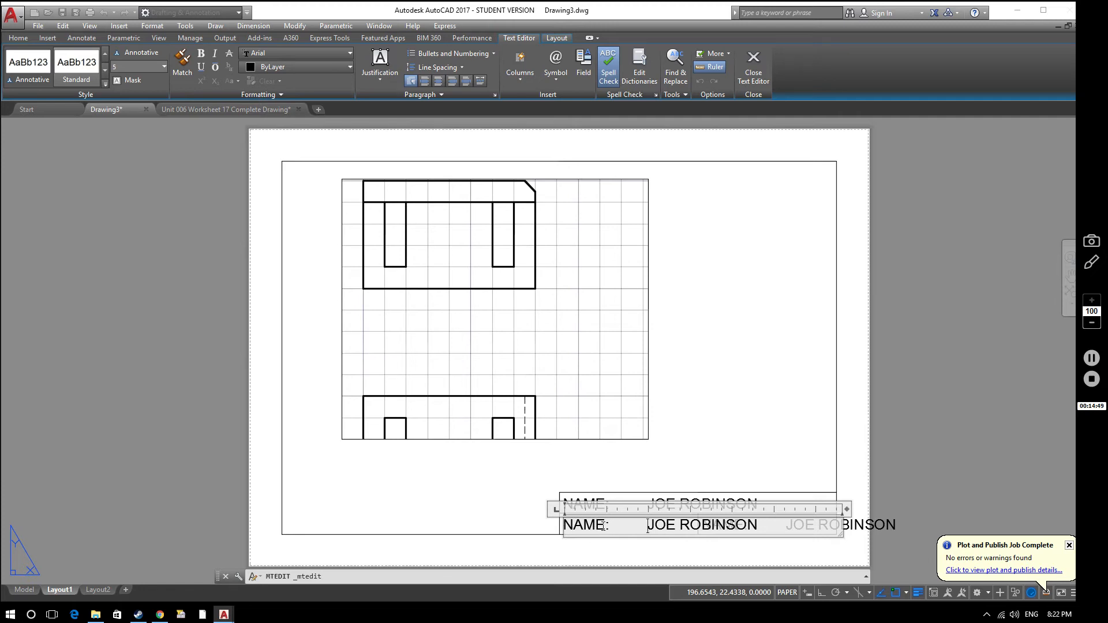
# Change the left copied line's label so it reads DATE: 13/12/2016
pyautogui.press('Delete')
pyautogui.press('Delete')
pyautogui.press('Delete')
pyautogui.press('Delete')
pyautogui.press('Delete')
pyautogui.press('Delete')
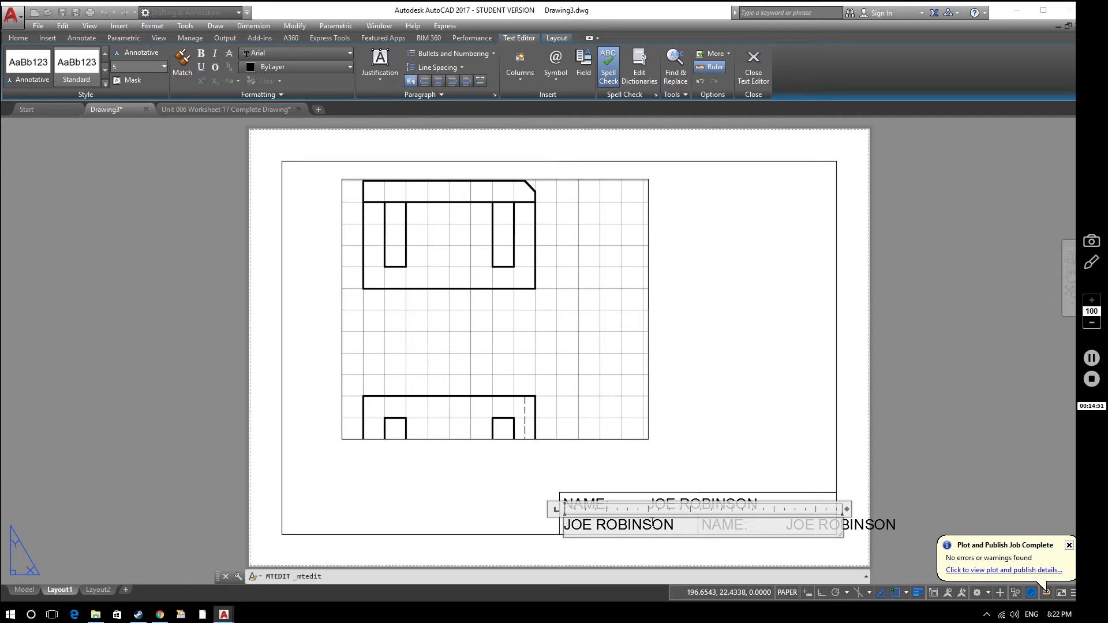
pyautogui.write('DATE:')
pyautogui.press('Delete')
pyautogui.press('Delete')
pyautogui.press('Delete')
pyautogui.press('Delete')
pyautogui.press('Delete')
pyautogui.press('Delete')
pyautogui.press('Delete')
pyautogui.press('Delete')
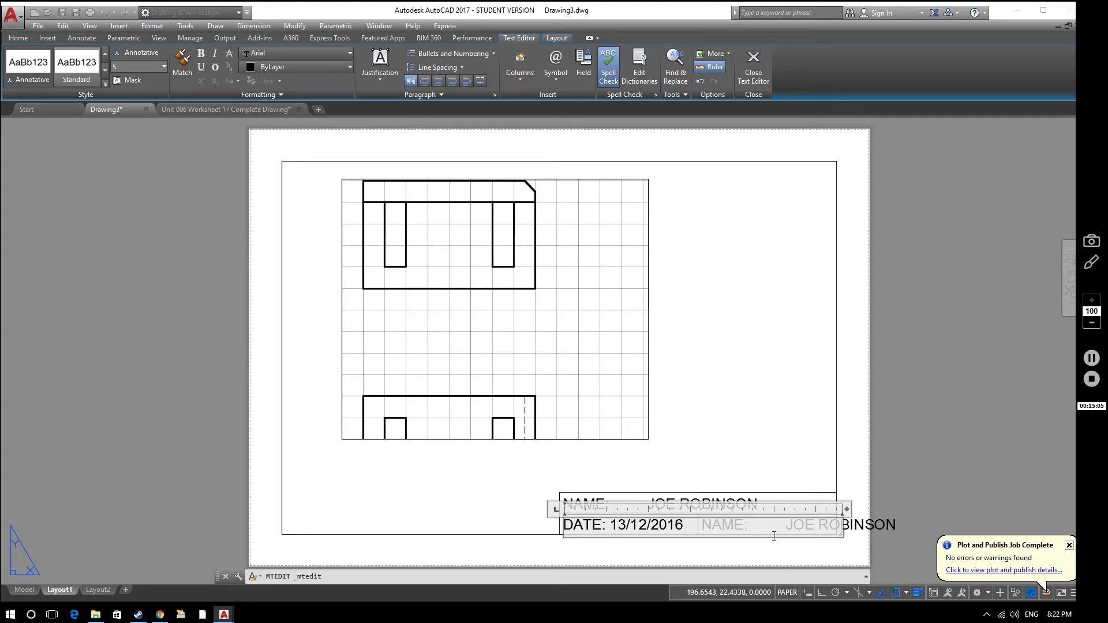
pyautogui.click(745, 563)
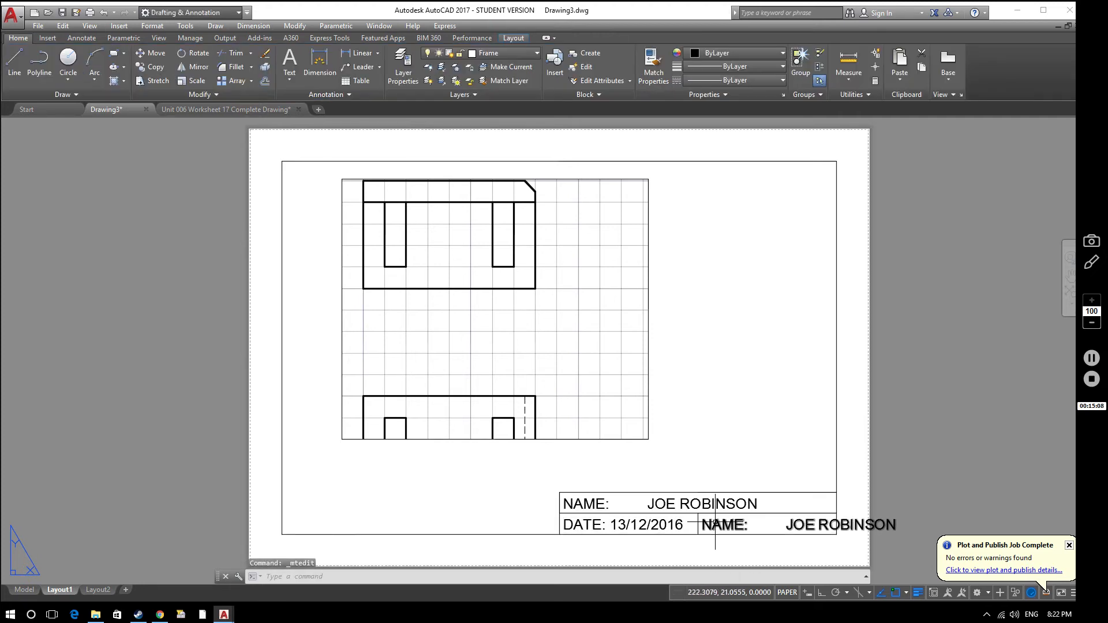
# Replace the right-hand copy's name text so it reads DRG NO: 1
pyautogui.doubleClick(733, 525)
pyautogui.moveTo(889, 532); pyautogui.dragTo(774, 527)
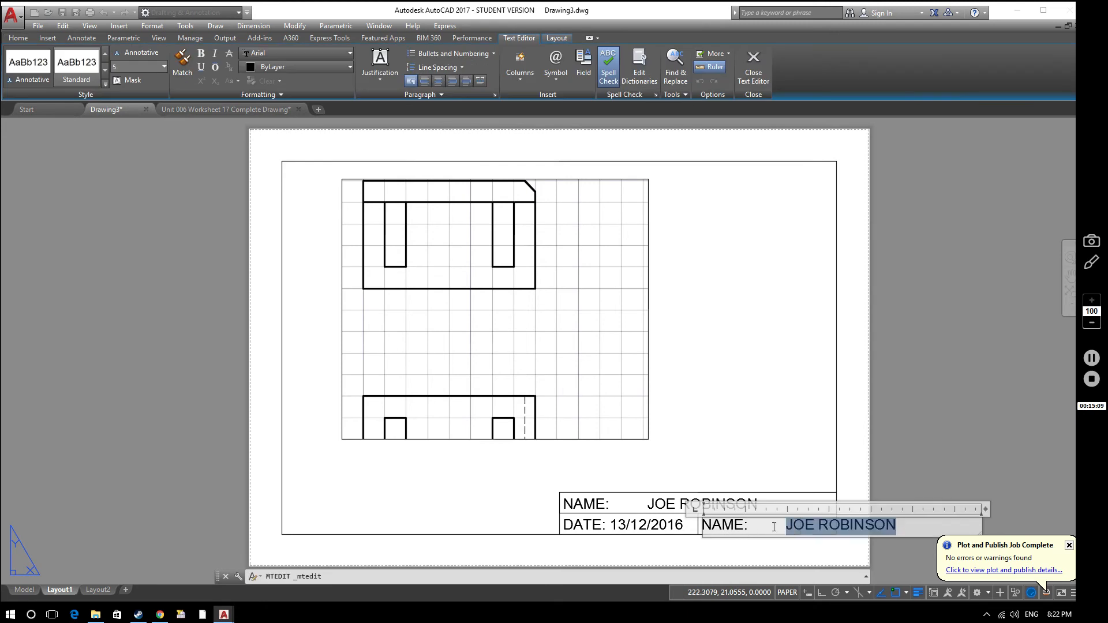
pyautogui.press('Delete')
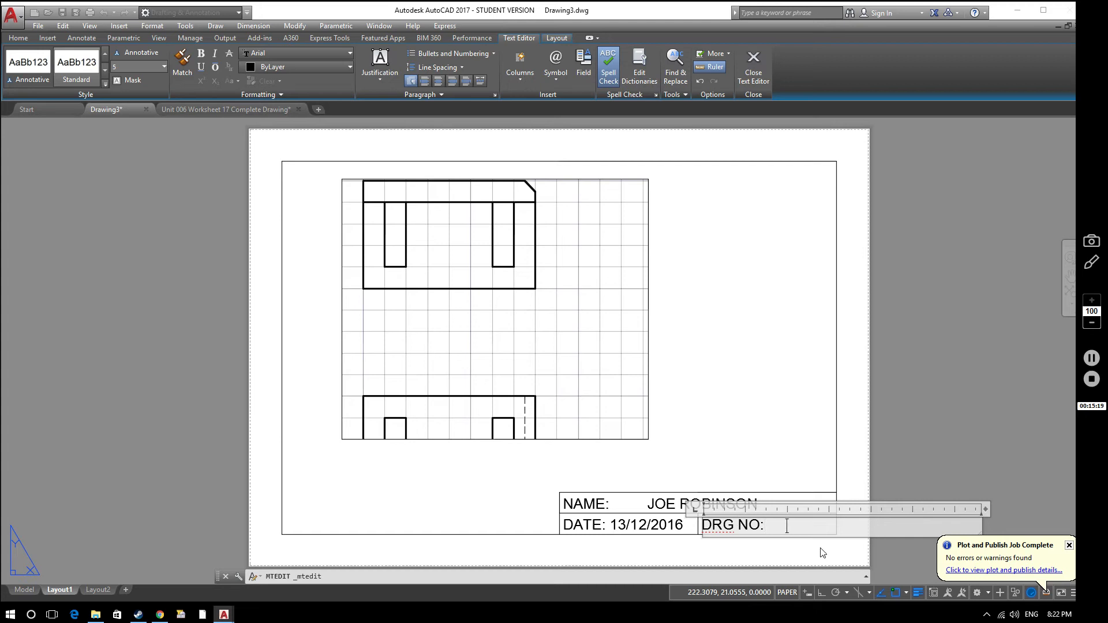
pyautogui.click(806, 558)
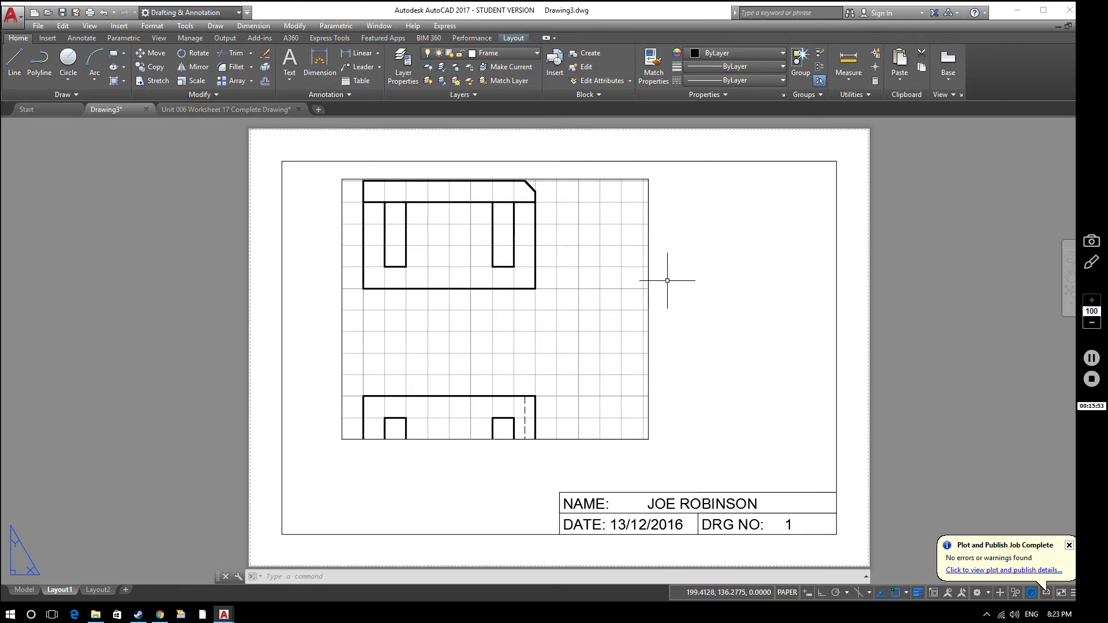
# Stretch the viewport's bottom-right corner to the frame corner so the side view appears
pyautogui.click(647, 229)
pyautogui.click(648, 439)
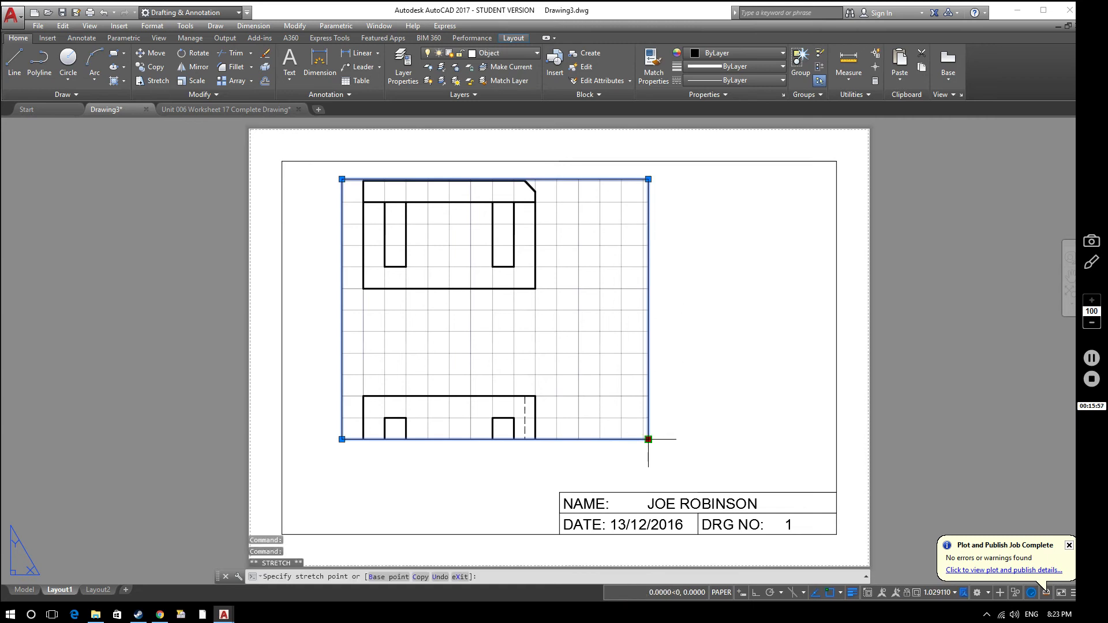
pyautogui.click(837, 535)
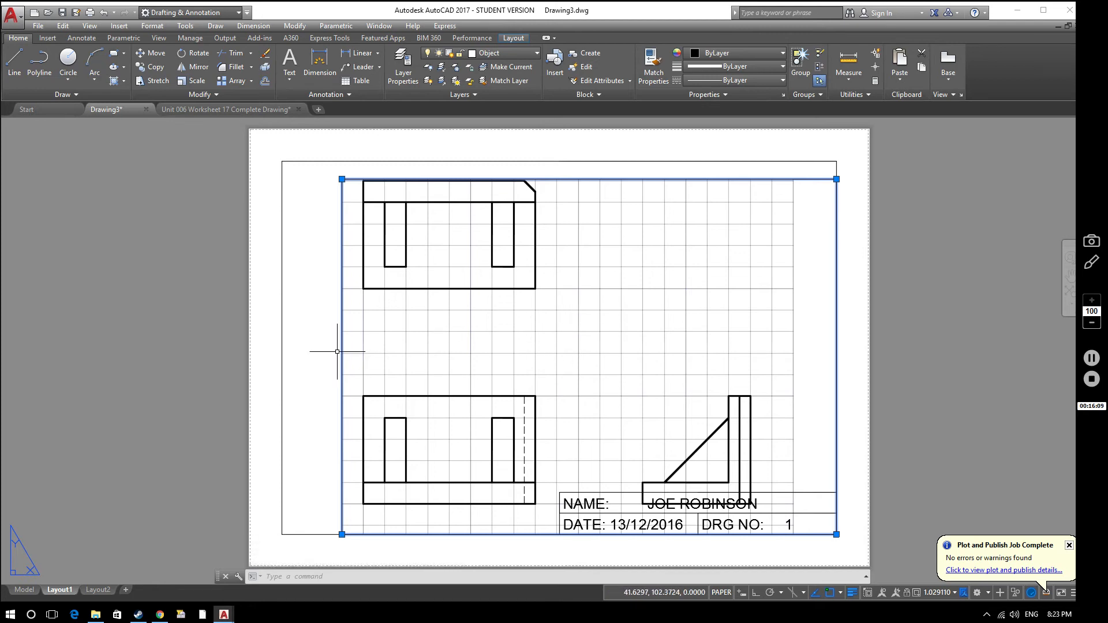
pyautogui.press('Escape')
pyautogui.press('Escape')
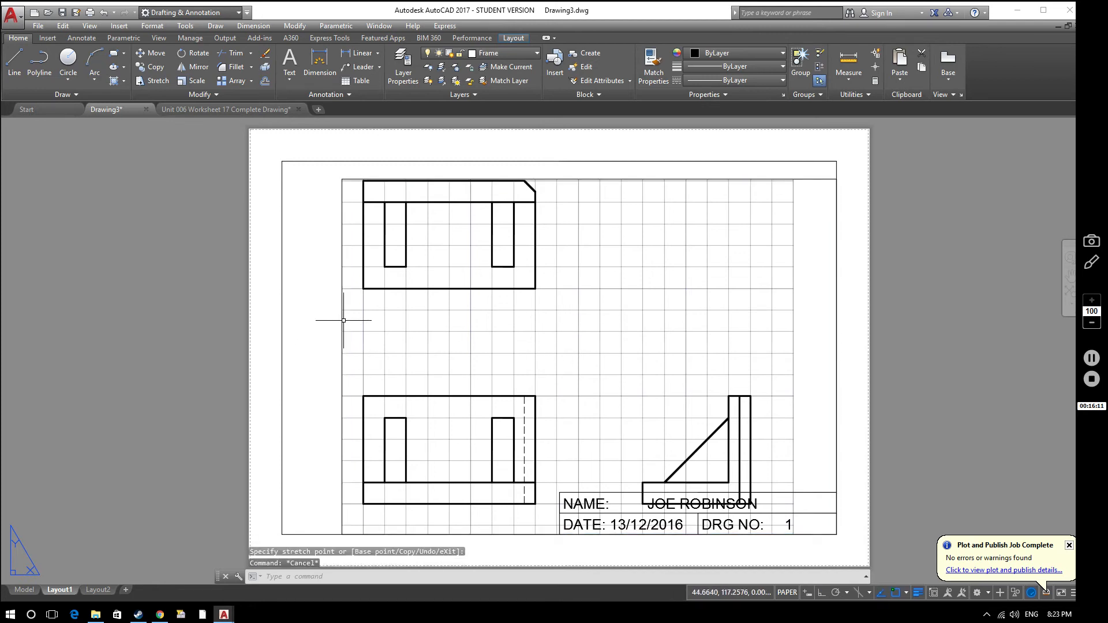
# Activate the viewport and pan the three views upward inside it
pyautogui.doubleClick(341, 322)
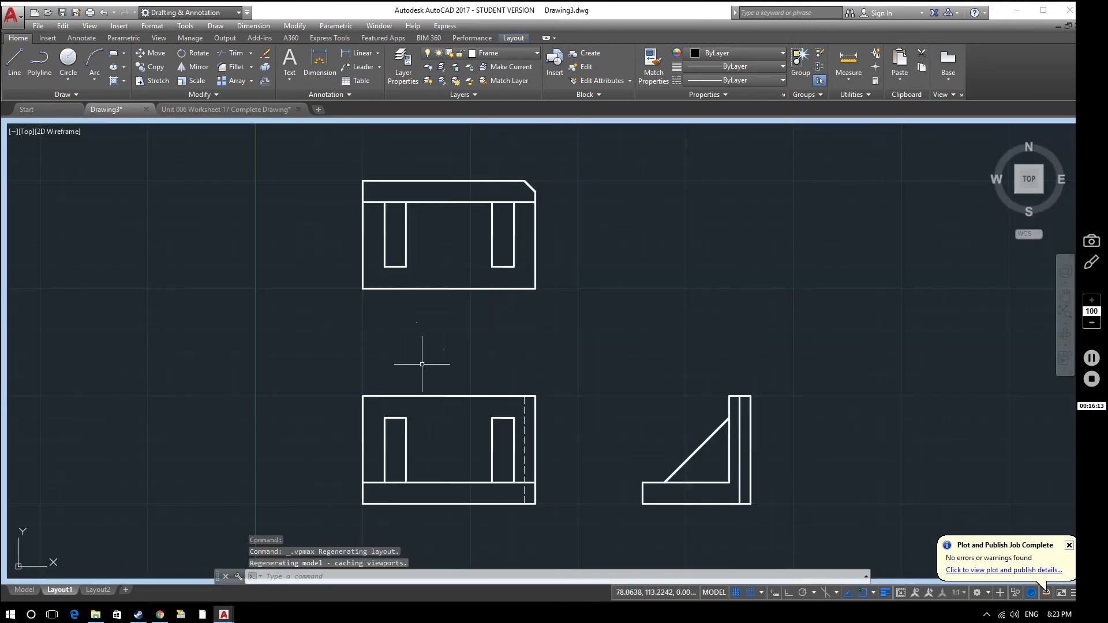
pyautogui.hotkey('ctrl', 'z')
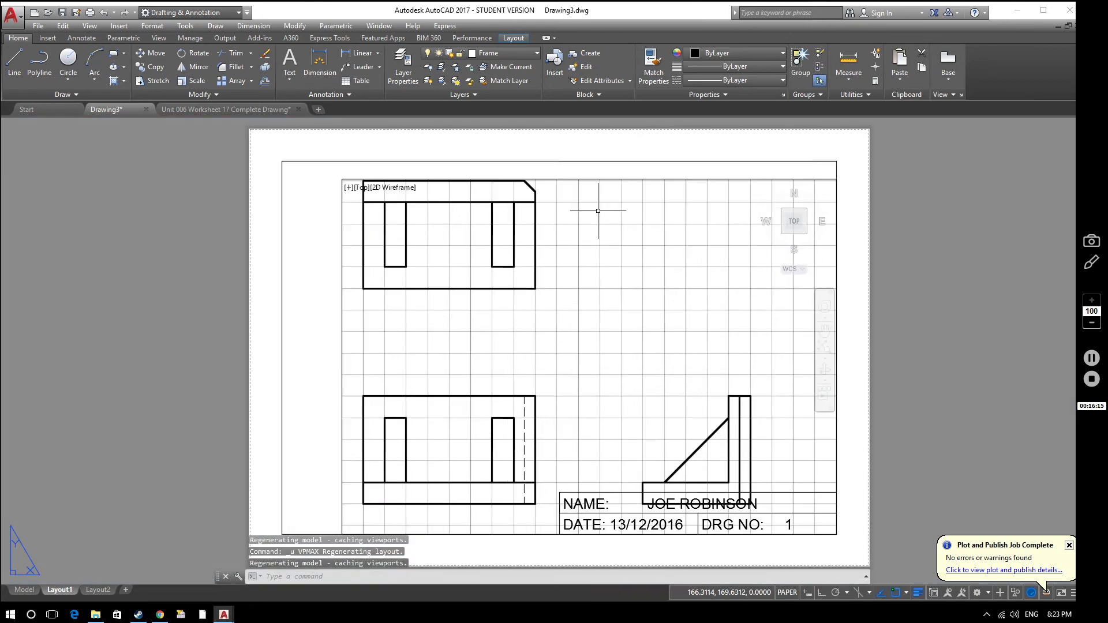
pyautogui.doubleClick(612, 254)
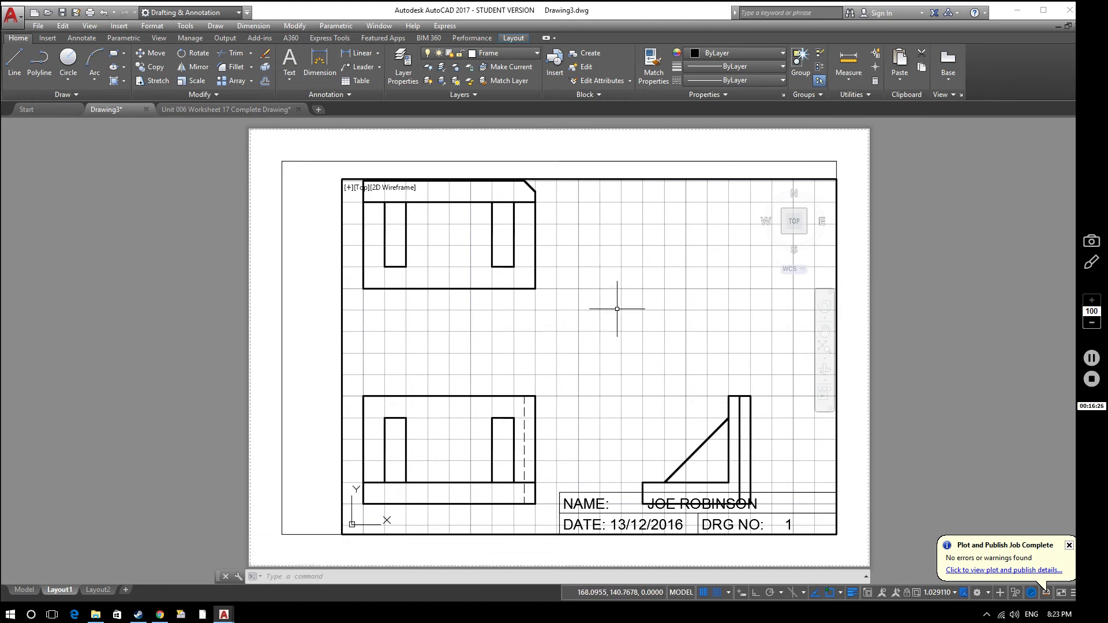
pyautogui.moveTo(576, 334)
pyautogui.mouseDown(button='middle')
pyautogui.moveTo(633, 311)
pyautogui.moveTo(566, 398)
pyautogui.moveTo(583, 273)
pyautogui.moveTo(621, 430)
pyautogui.moveTo(638, 283)
pyautogui.moveTo(606, 277)
pyautogui.moveTo(685, 264)
pyautogui.moveTo(634, 408)
pyautogui.moveTo(646, 287)
pyautogui.moveTo(606, 327)
pyautogui.mouseUp(button='middle')
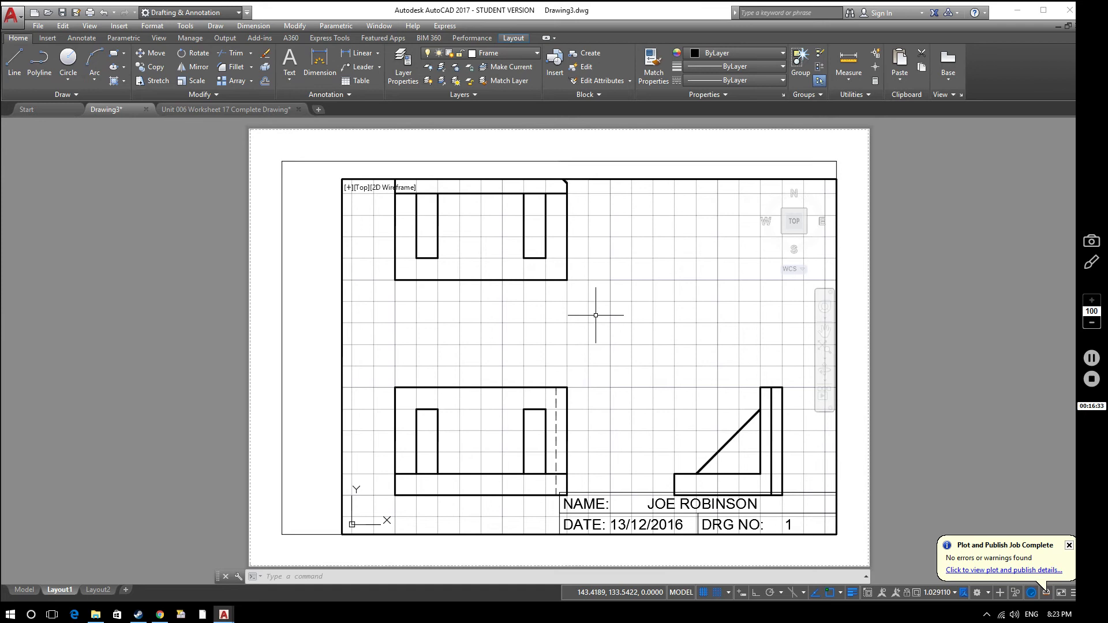
pyautogui.scroll(2, 596, 315)
pyautogui.scroll(-4, 596, 315)
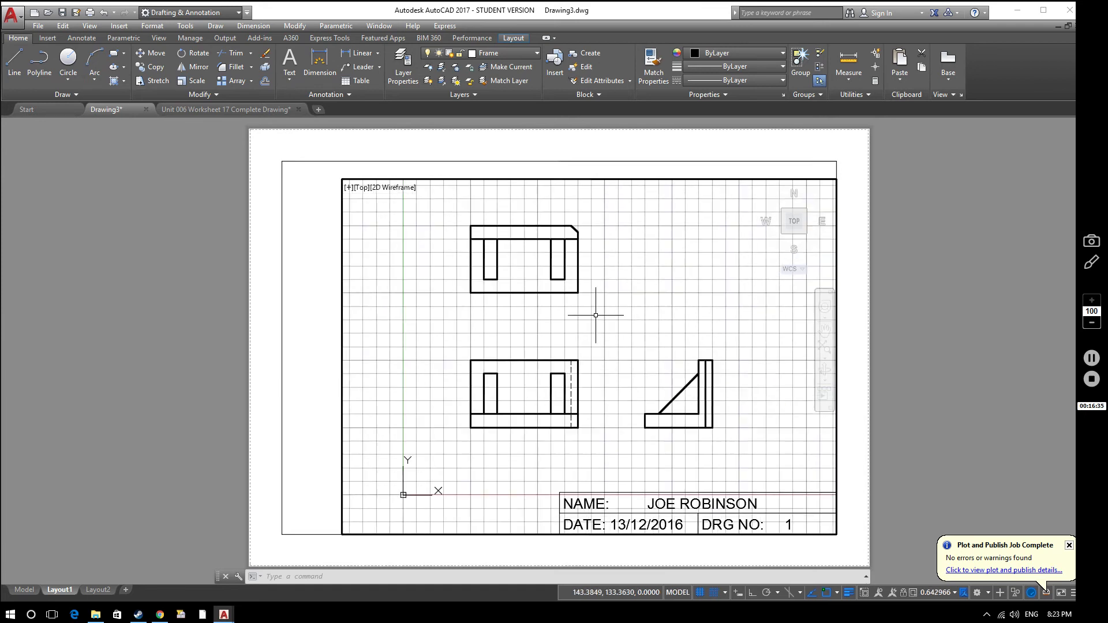
pyautogui.moveTo(591, 332); pyautogui.dragTo(601, 317, button='middle')
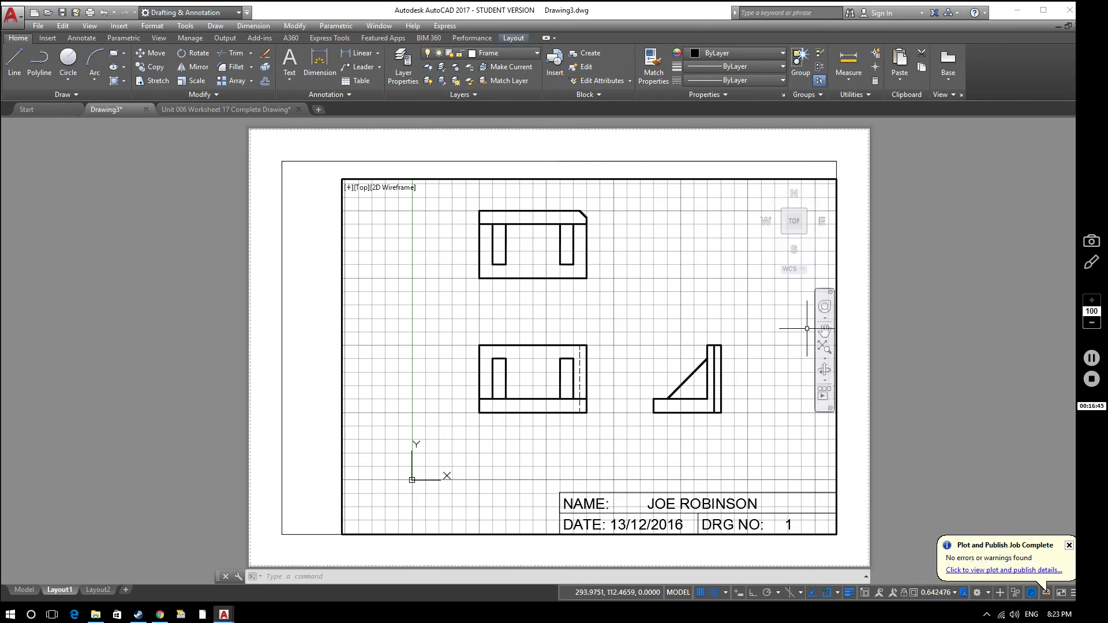
# Re-centre the three views within the border frame, clear of the title block
pyautogui.moveTo(608, 280)
pyautogui.mouseDown(button='middle')
pyautogui.moveTo(611, 319)
pyautogui.moveTo(662, 314)
pyautogui.moveTo(640, 322)
pyautogui.moveTo(653, 312)
pyautogui.mouseUp(button='middle')
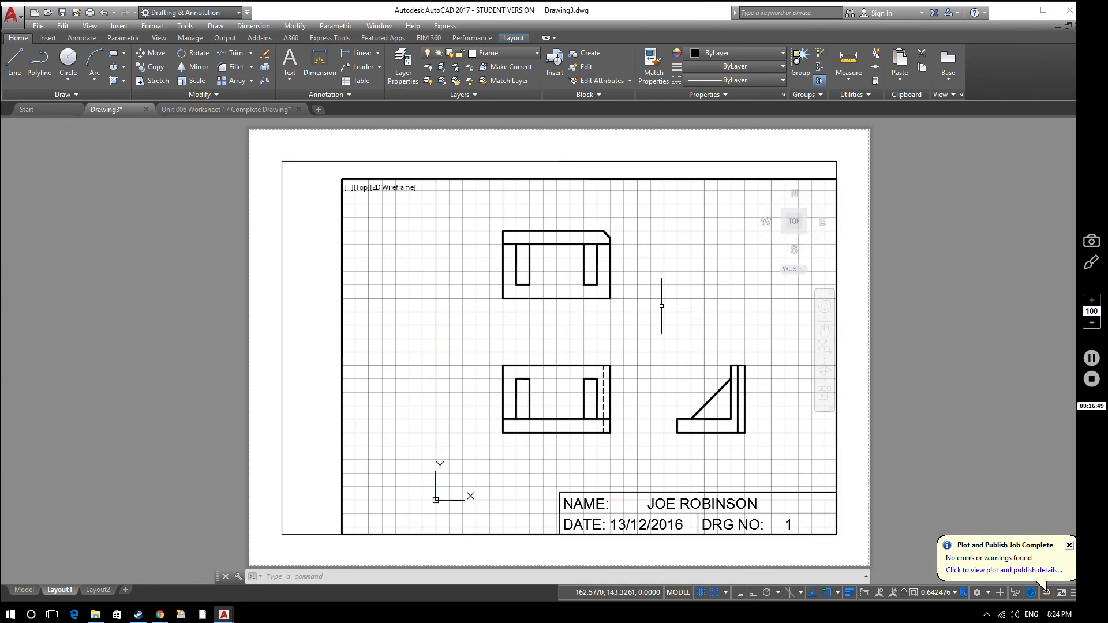
pyautogui.scroll(2, 668, 302)
pyautogui.scroll(-2, 668, 302)
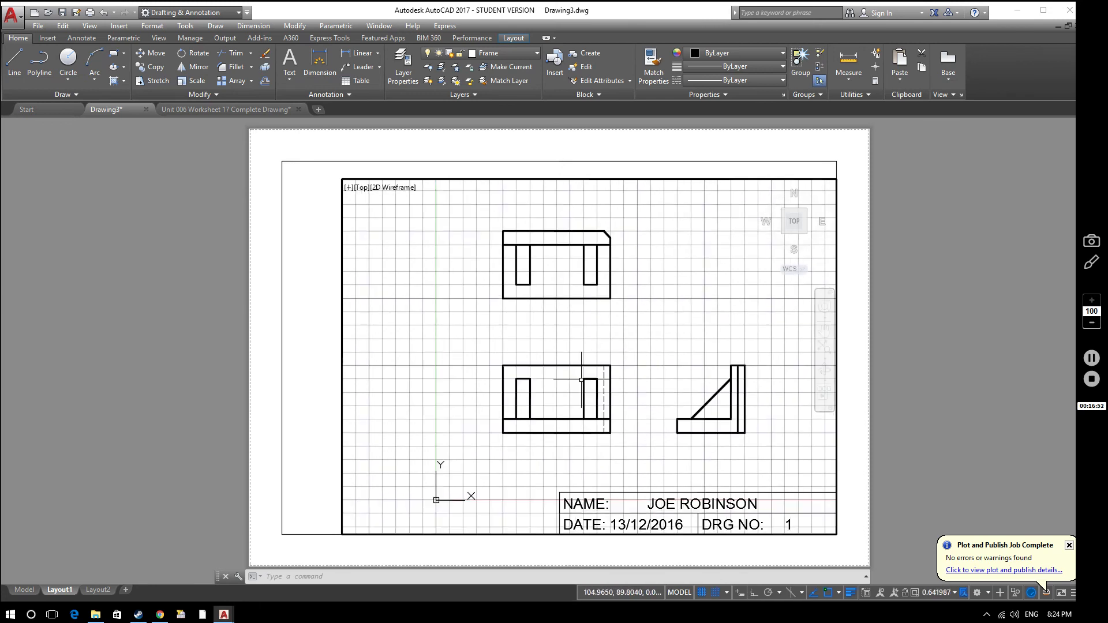
pyautogui.moveTo(600, 342); pyautogui.dragTo(576, 348, button='middle')
pyautogui.scroll(2, 561, 331)
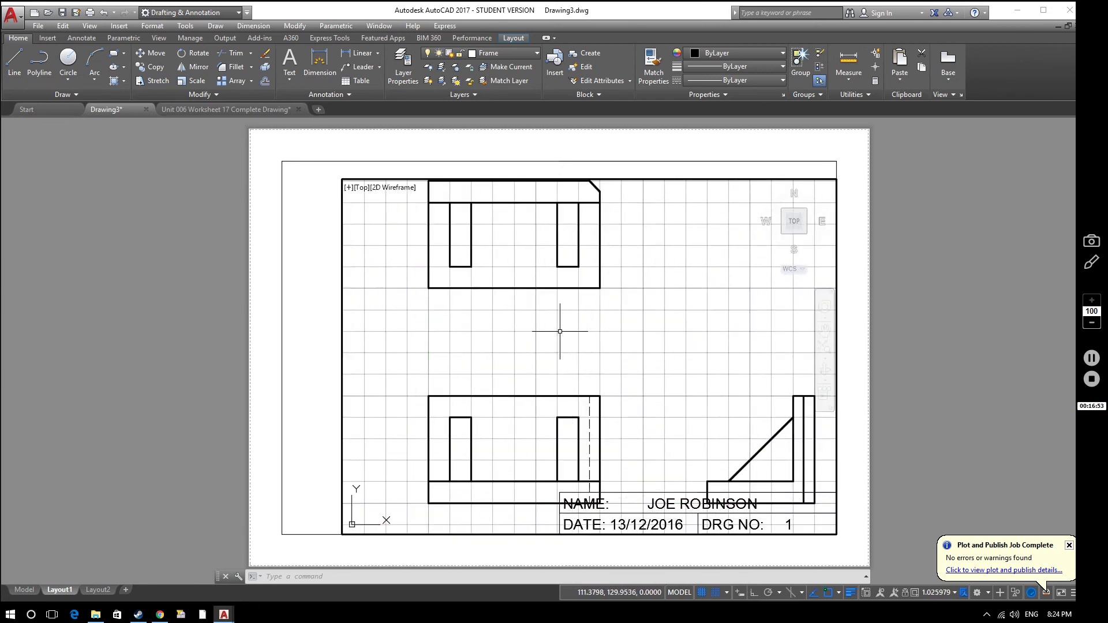
pyautogui.scroll(-2, 611, 314)
pyautogui.moveTo(606, 310); pyautogui.dragTo(623, 331, button='middle')
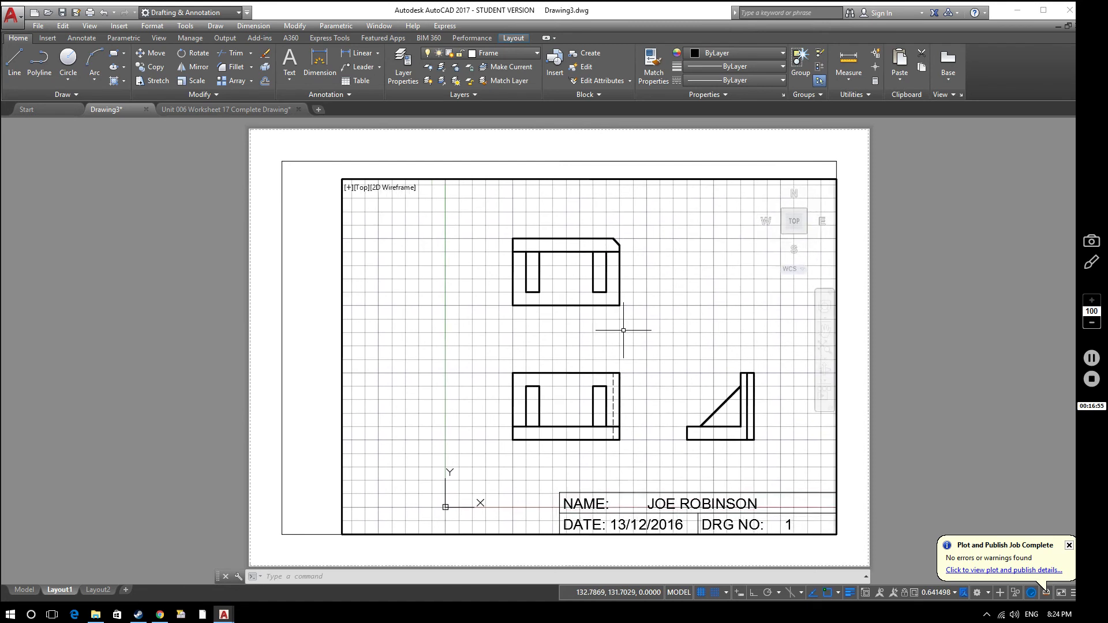
pyautogui.click(955, 593)
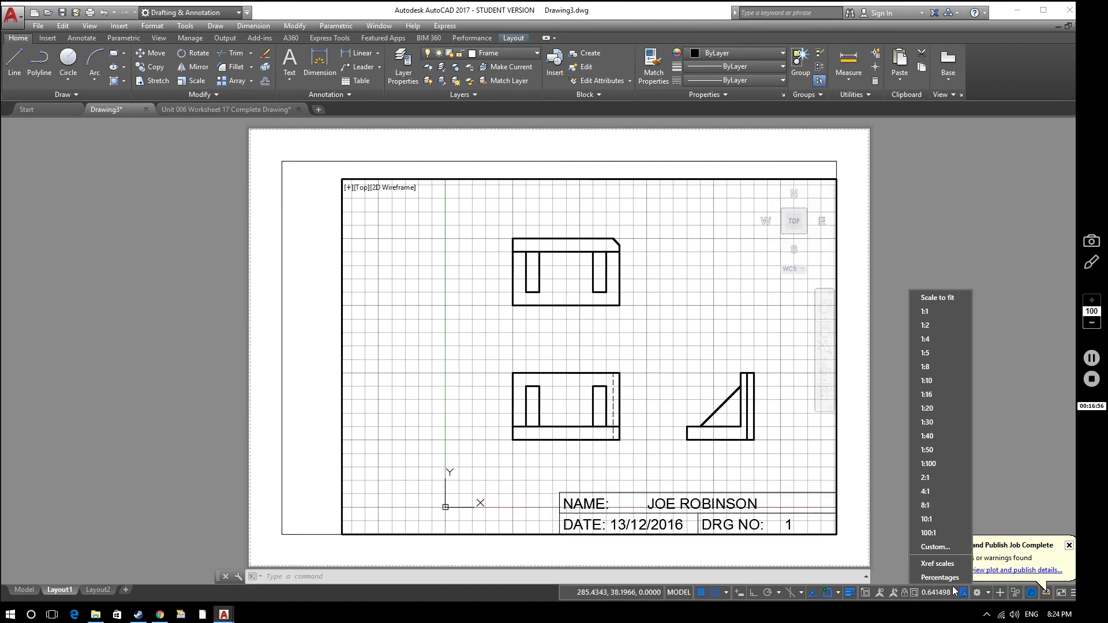
# Try viewport scales 1:1 and 1:2, panning the views into position each time
pyautogui.click(934, 313)
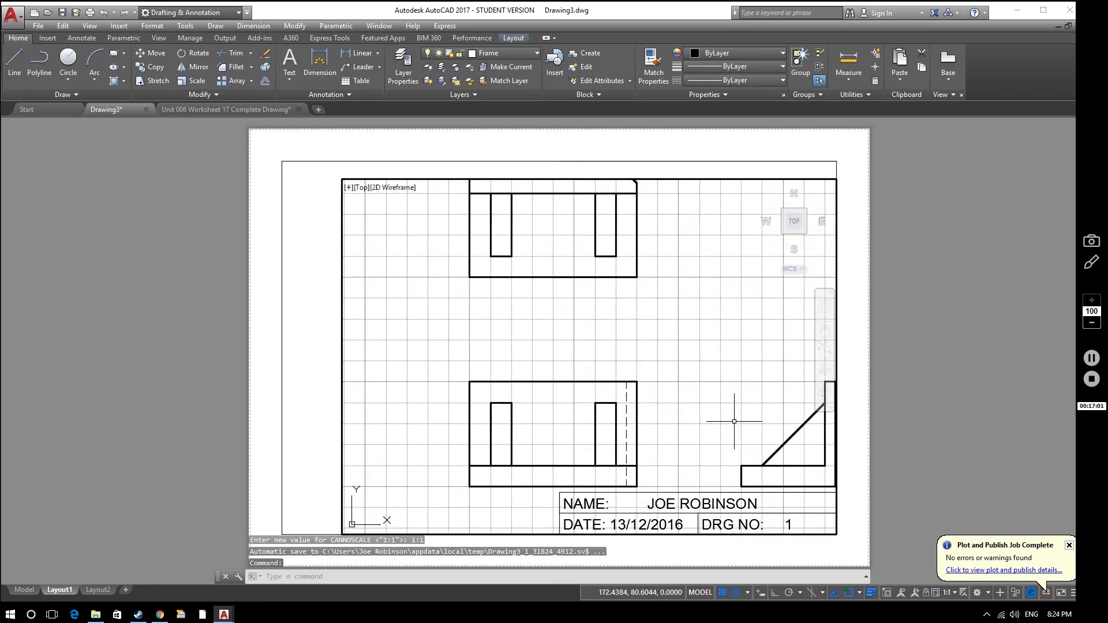
pyautogui.moveTo(720, 397)
pyautogui.mouseDown(button='middle')
pyautogui.moveTo(697, 388)
pyautogui.moveTo(668, 403)
pyautogui.mouseUp(button='middle')
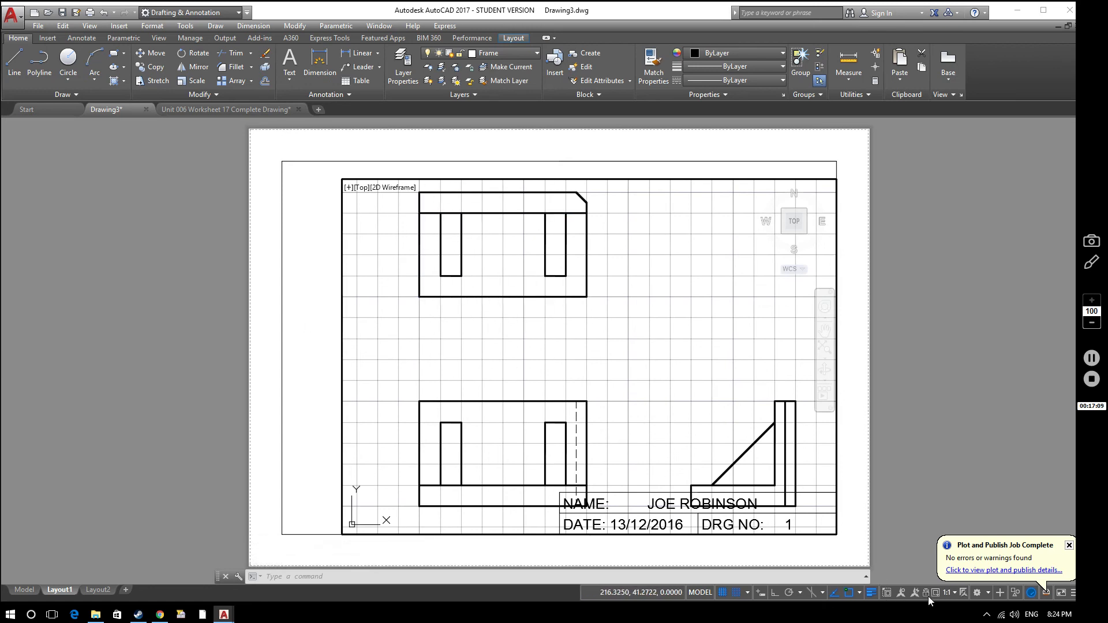
pyautogui.click(953, 593)
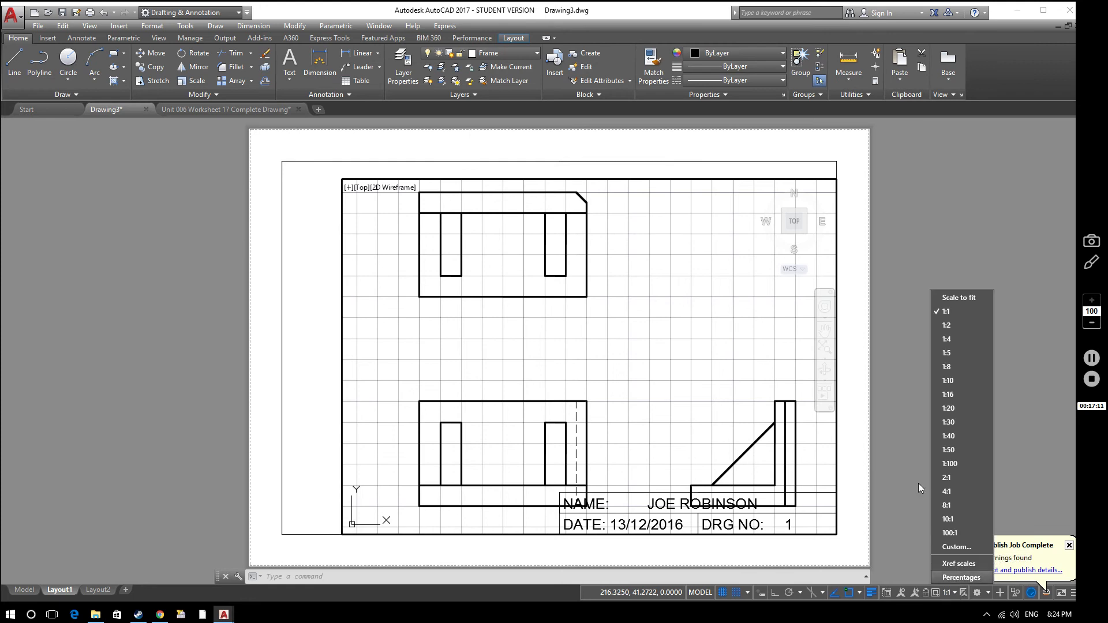
pyautogui.click(947, 325)
pyautogui.moveTo(577, 371); pyautogui.dragTo(613, 342, button='middle')
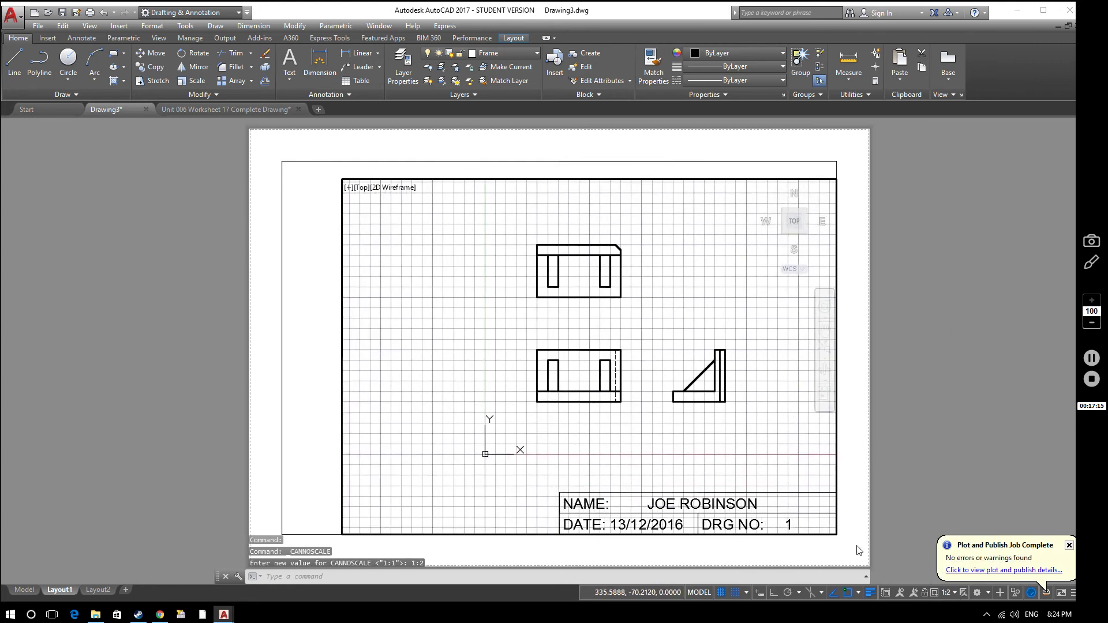
# Compare a 2:1 scale, then settle on 1:2 and return to paper space
pyautogui.click(952, 593)
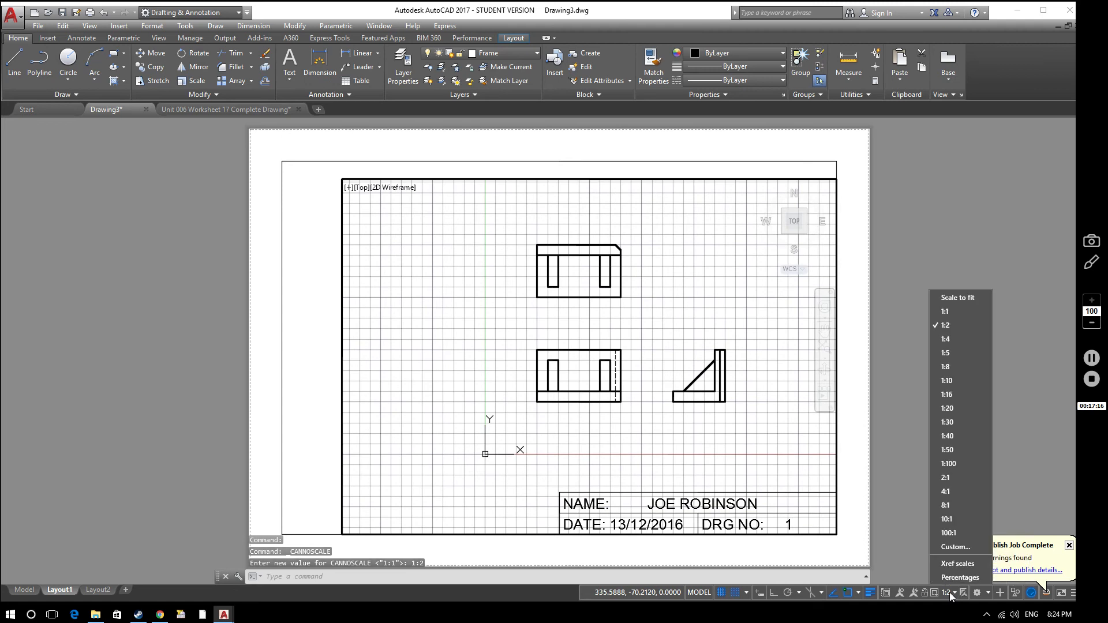
pyautogui.click(962, 478)
pyautogui.moveTo(594, 404); pyautogui.dragTo(629, 317, button='middle')
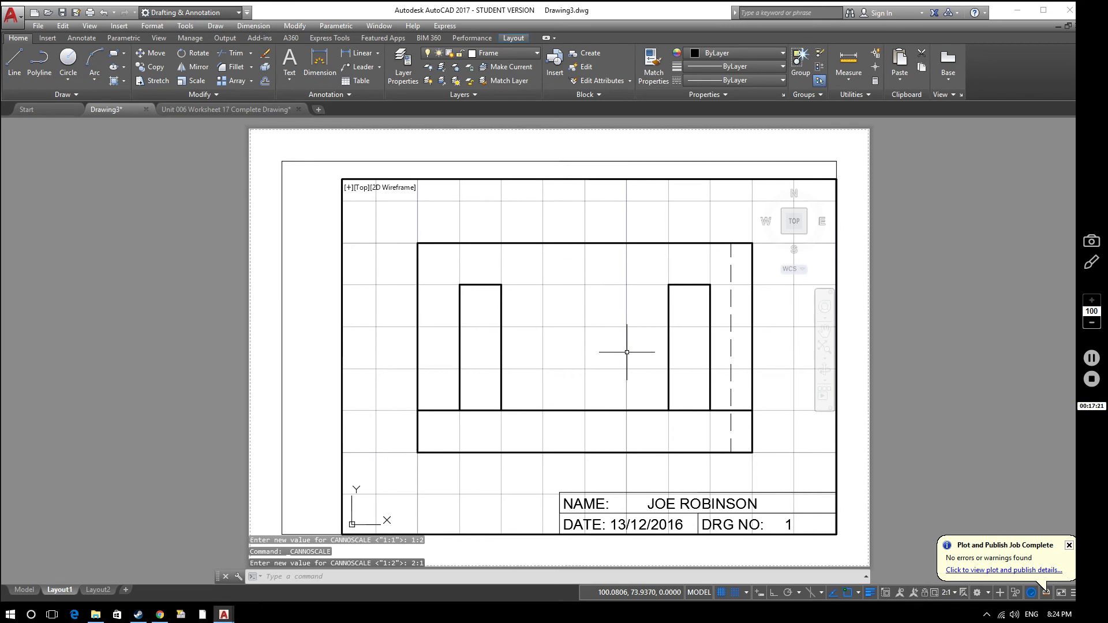
pyautogui.scroll(-2, 627, 352)
pyautogui.scroll(-5, 632, 346)
pyautogui.scroll(3, 629, 369)
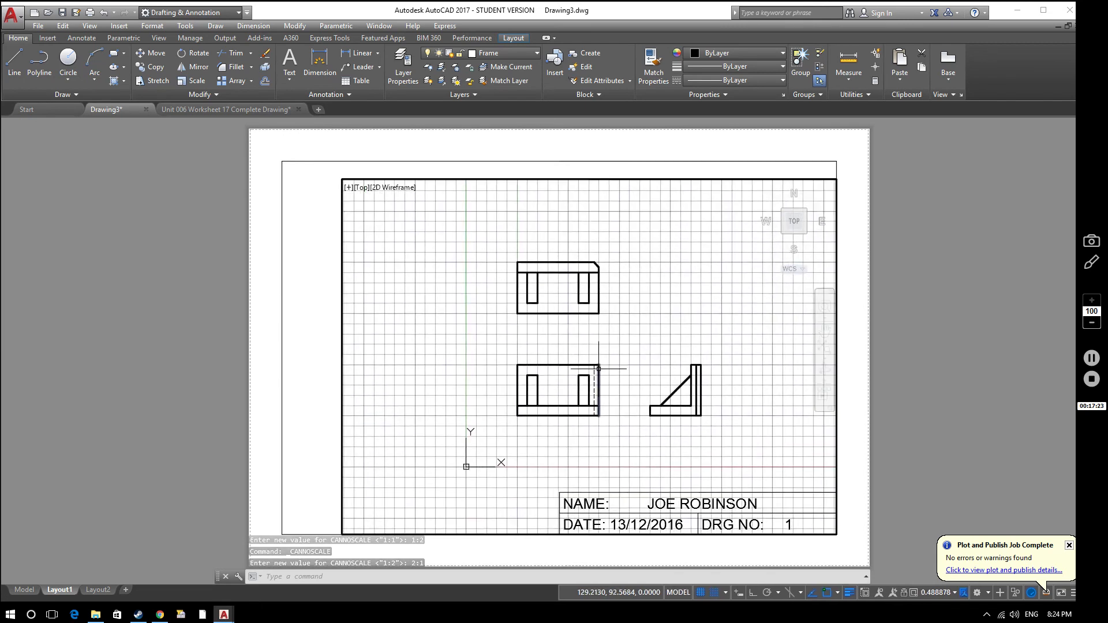
pyautogui.click(953, 594)
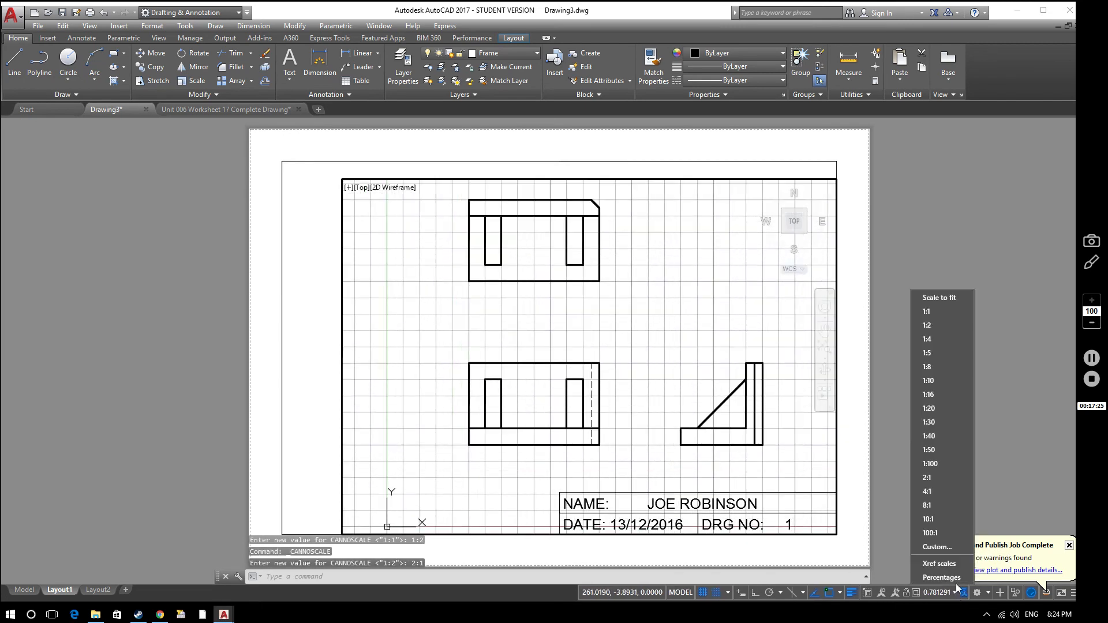
pyautogui.click(939, 327)
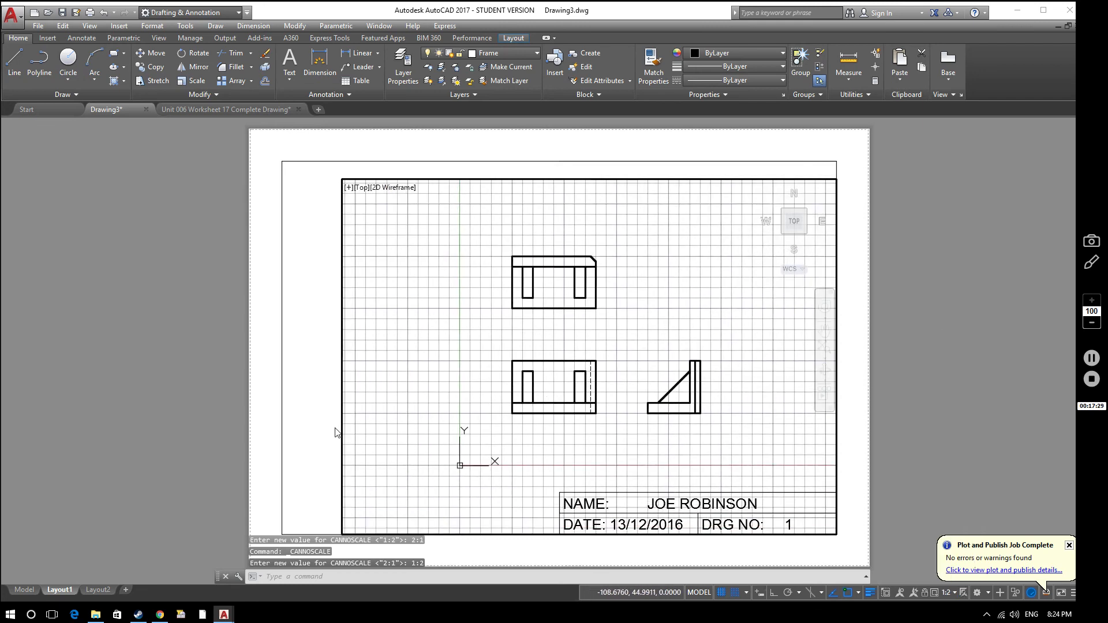
pyautogui.doubleClick(332, 411)
# Pull the viewport's bottom-left and top-right corners inward to fit snugly around the three views
pyautogui.click(341, 470)
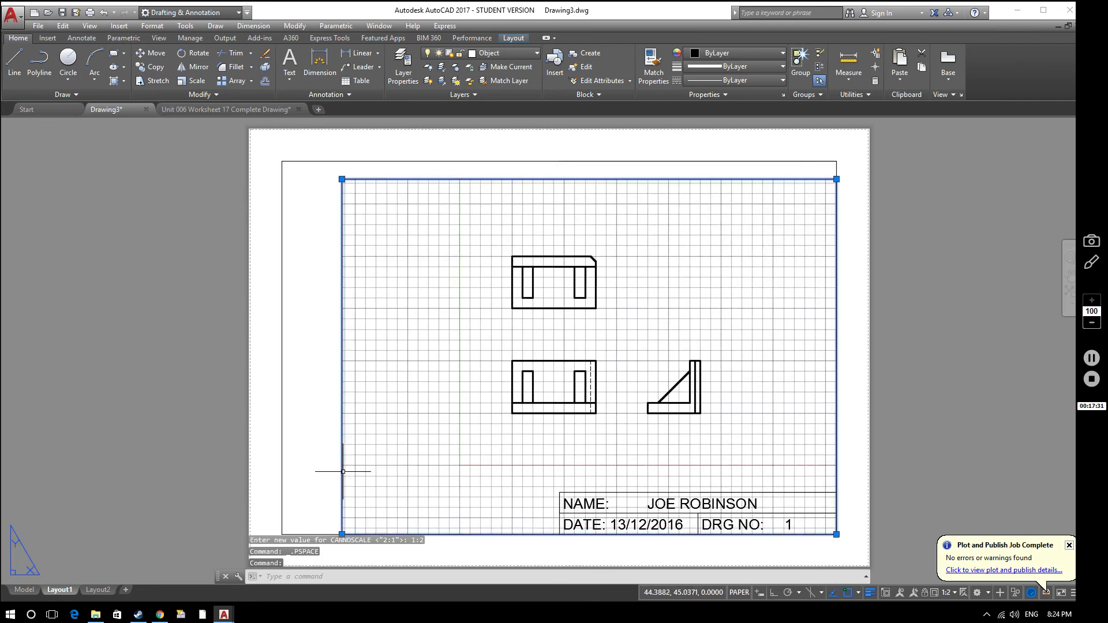
pyautogui.click(342, 535)
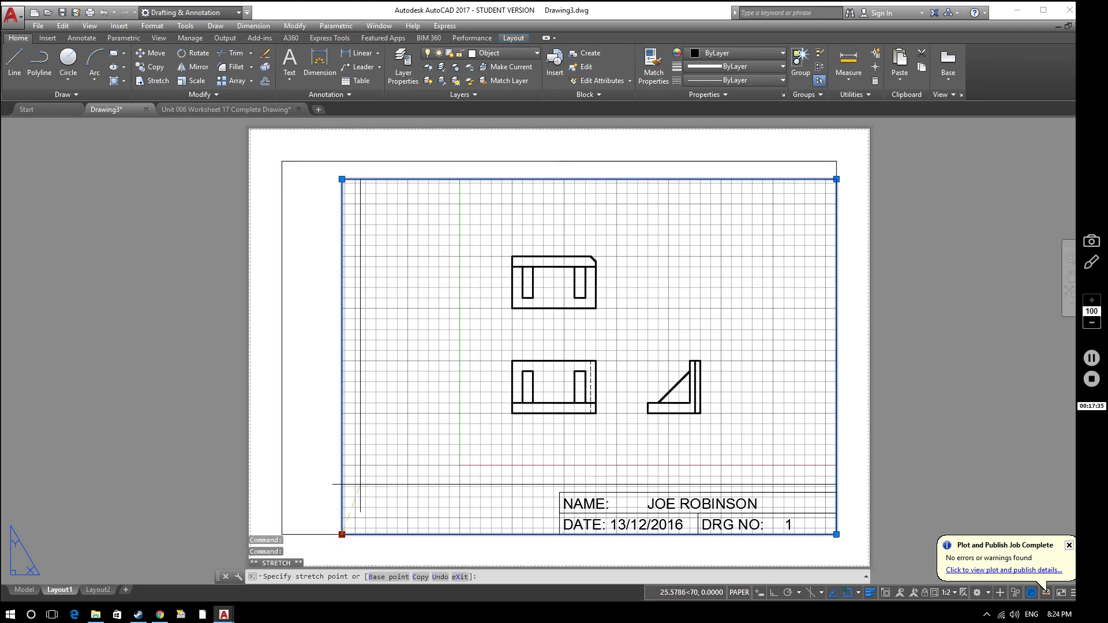
pyautogui.click(483, 441)
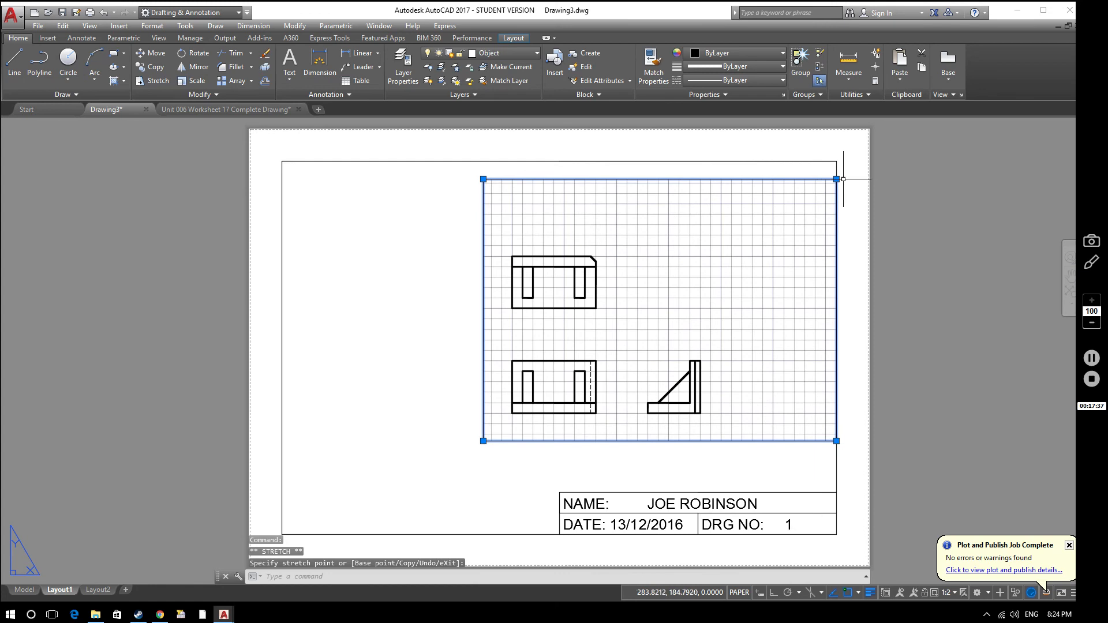
pyautogui.click(837, 179)
pyautogui.click(718, 236)
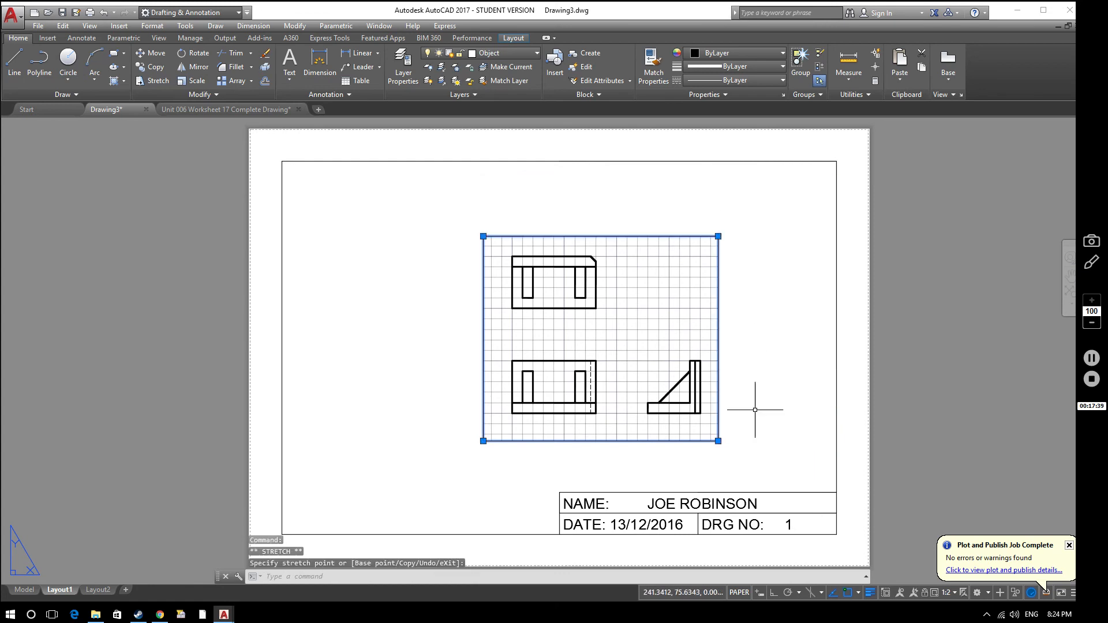
pyautogui.press('Escape')
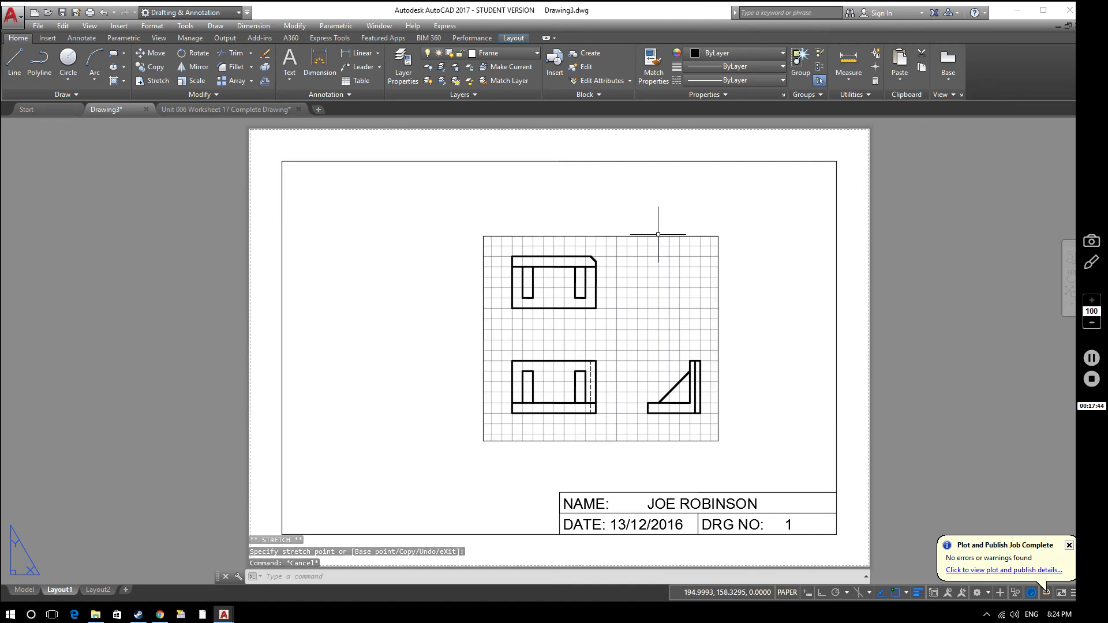
pyautogui.click(613, 237)
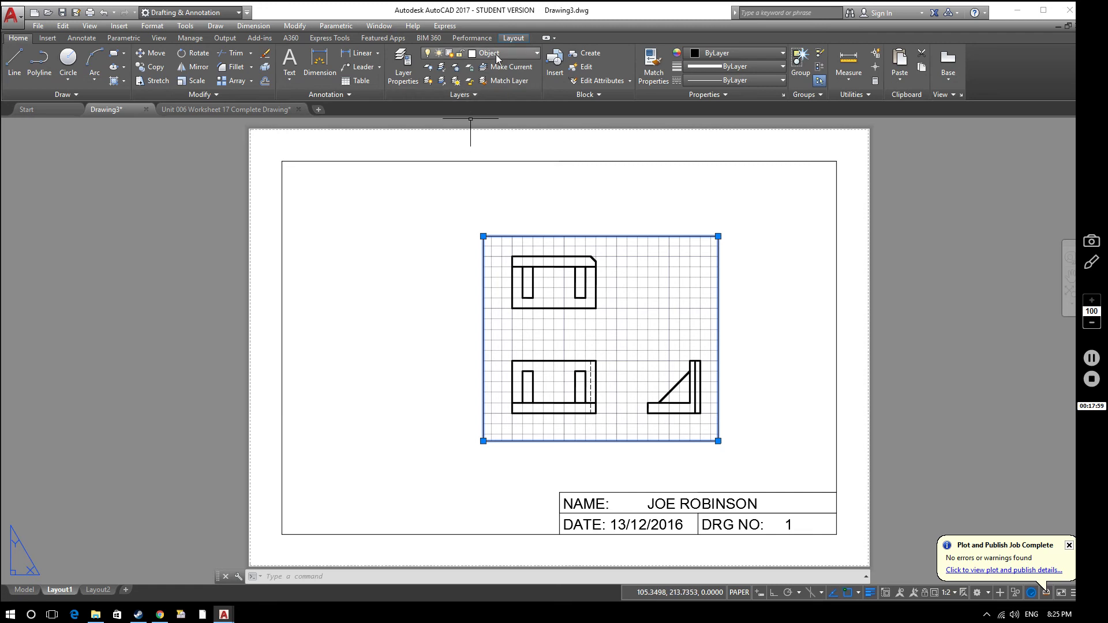
# Add a layer named Viewport with a 0.00 mm lineweight in Layer Properties
pyautogui.click(403, 75)
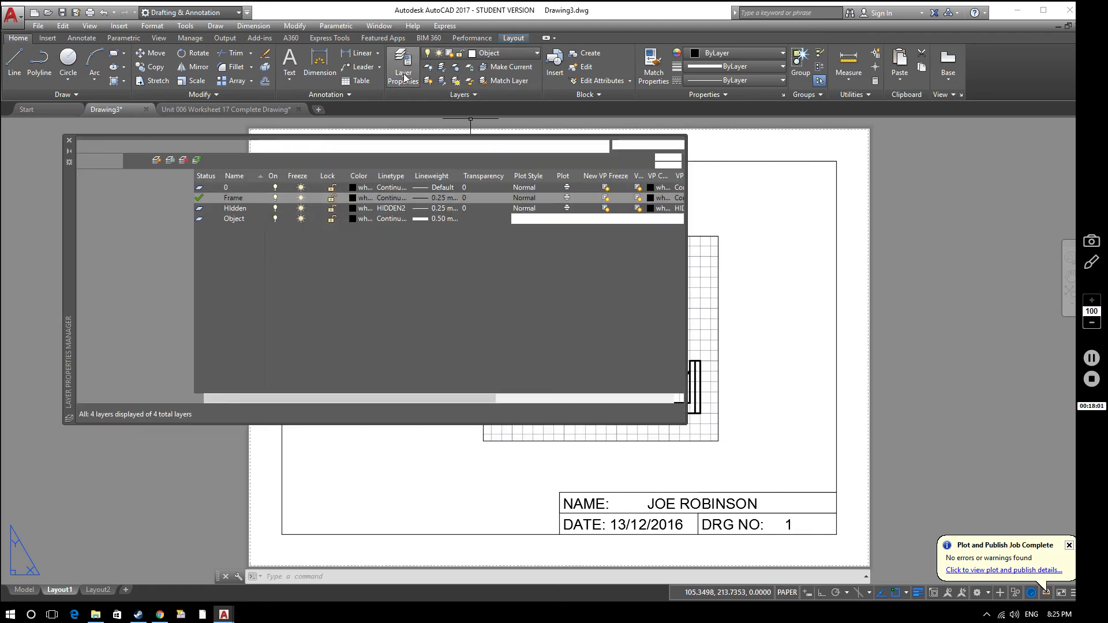
pyautogui.click(156, 160)
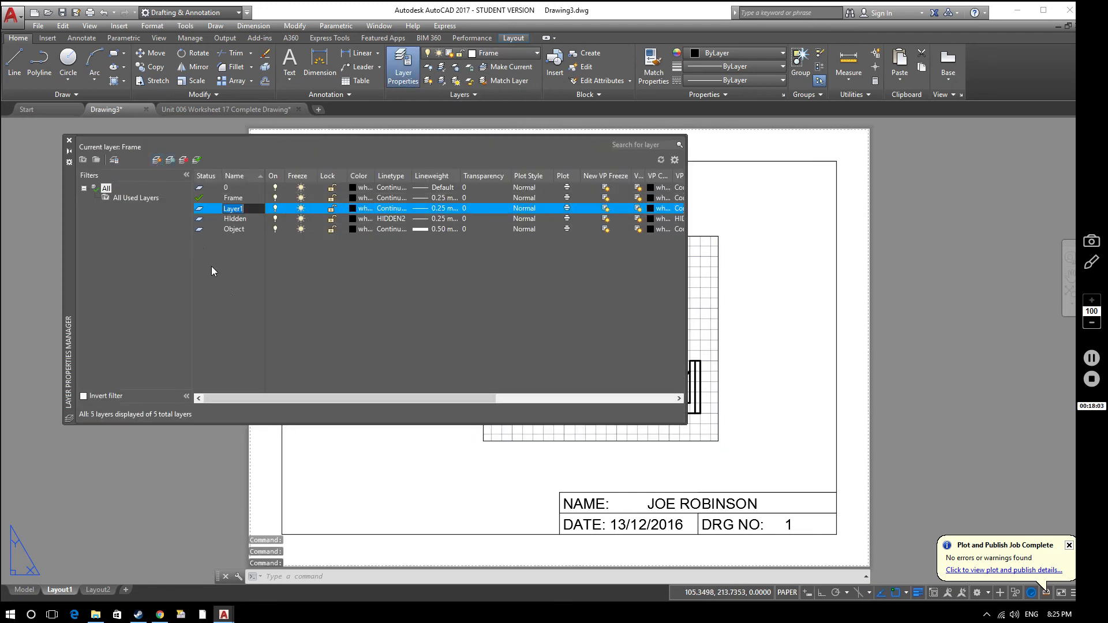
pyautogui.write('vIEWP')
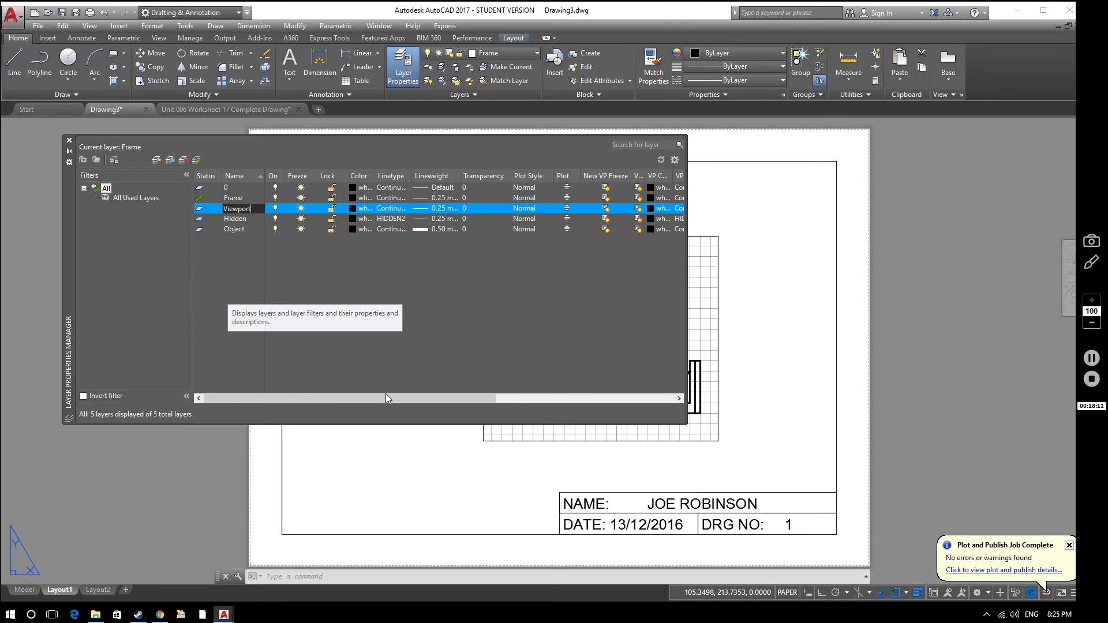
pyautogui.press('Return')
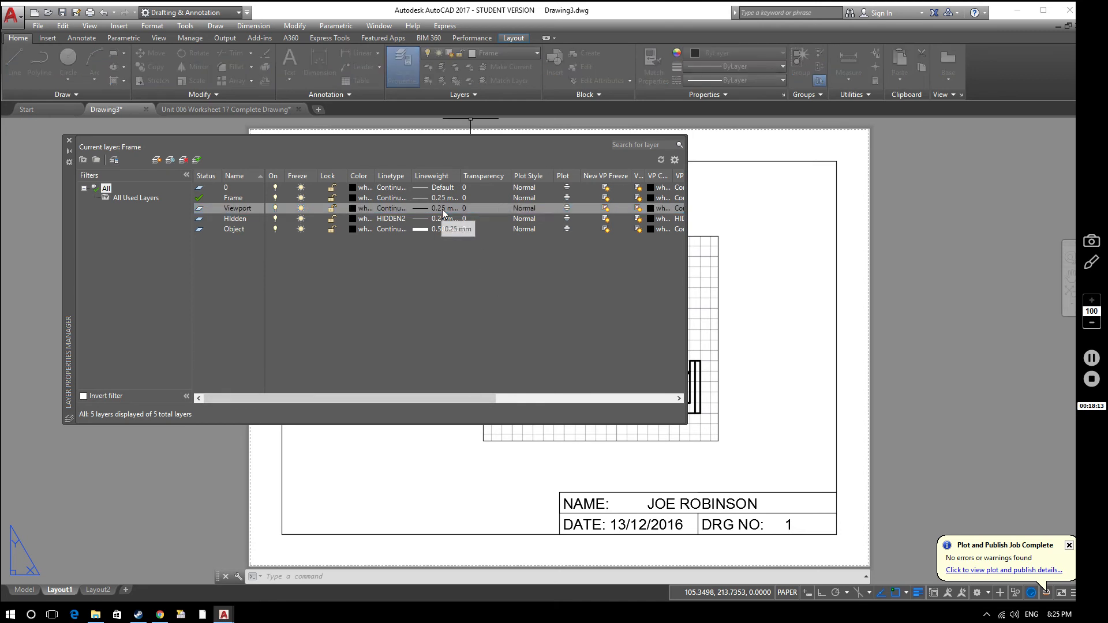
pyautogui.click(444, 209)
pyautogui.click(522, 250)
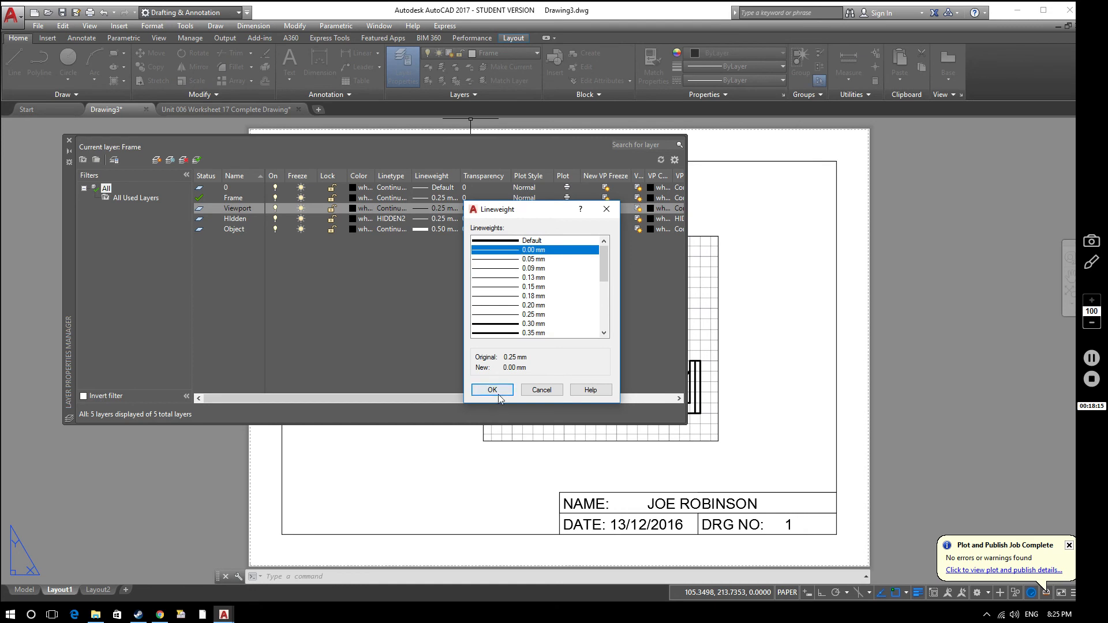
pyautogui.click(493, 391)
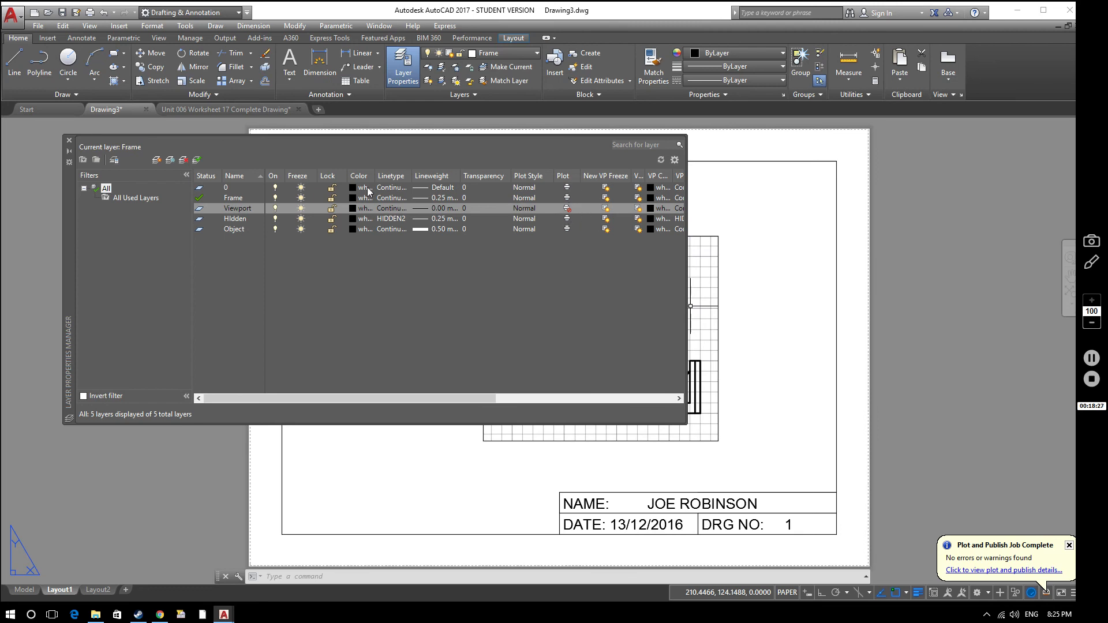
pyautogui.click(69, 140)
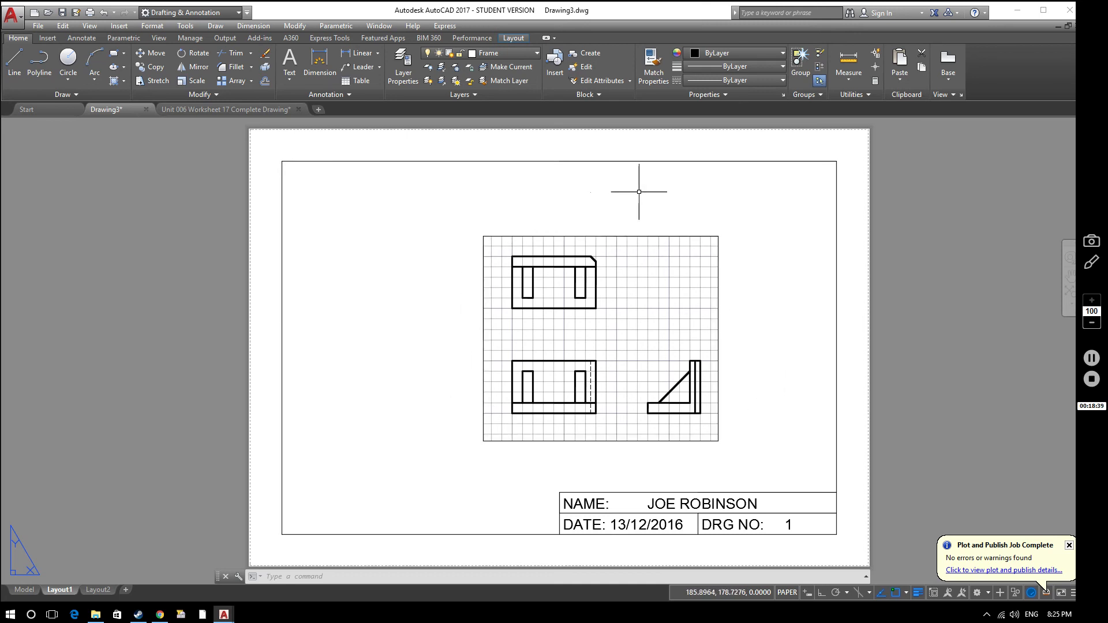
# Move the viewport up and to the right with the M command
pyautogui.click(601, 236)
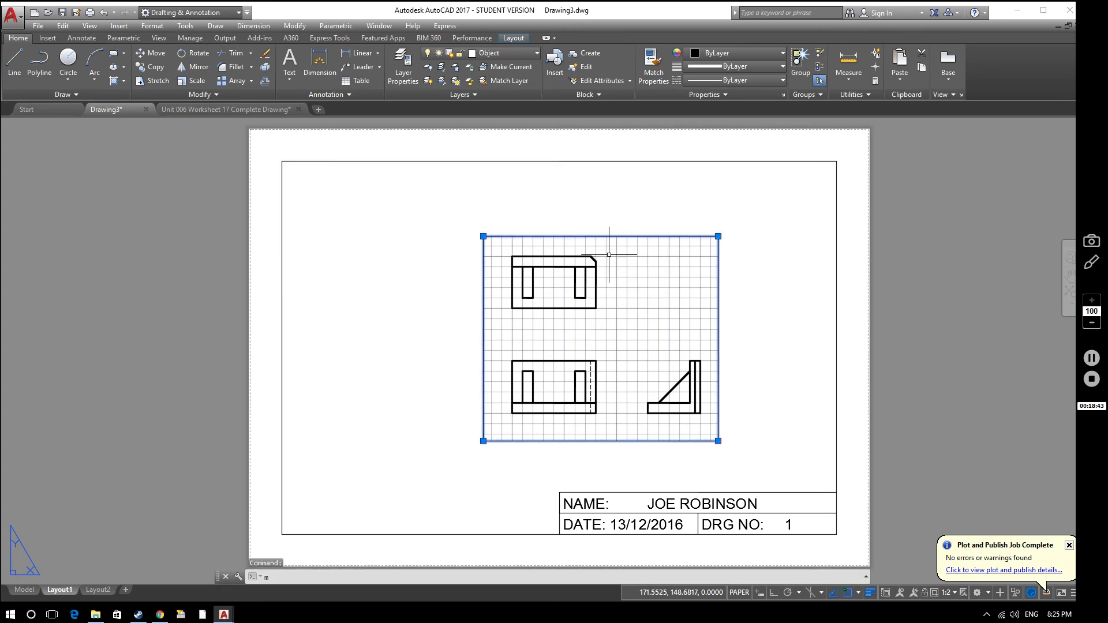
pyautogui.write('m')
pyautogui.press('Return')
pyautogui.click(484, 441)
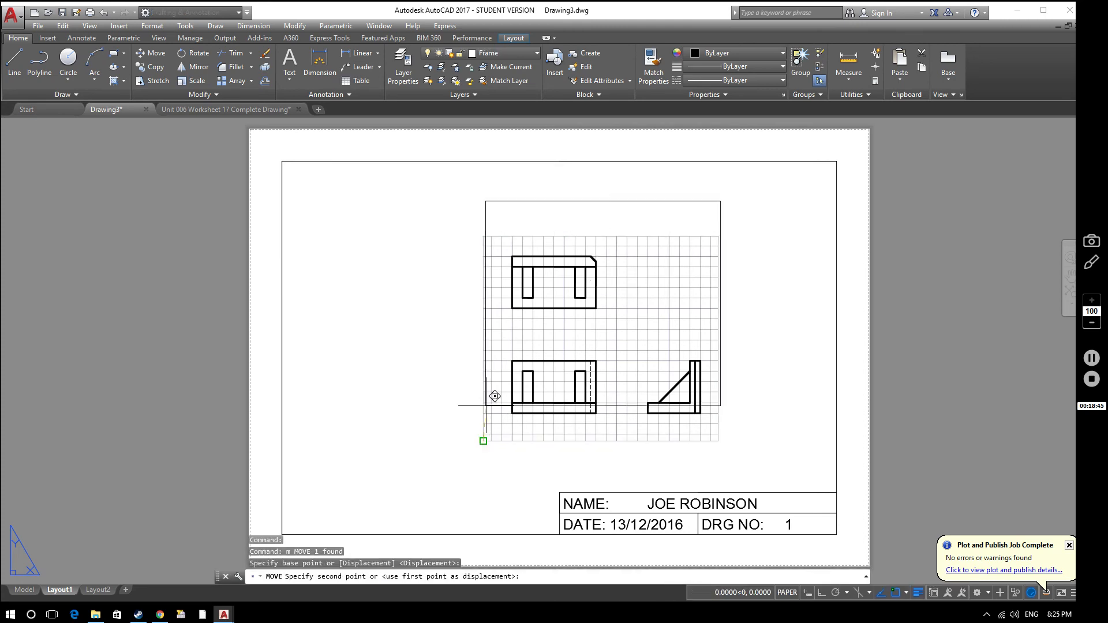
pyautogui.click(552, 402)
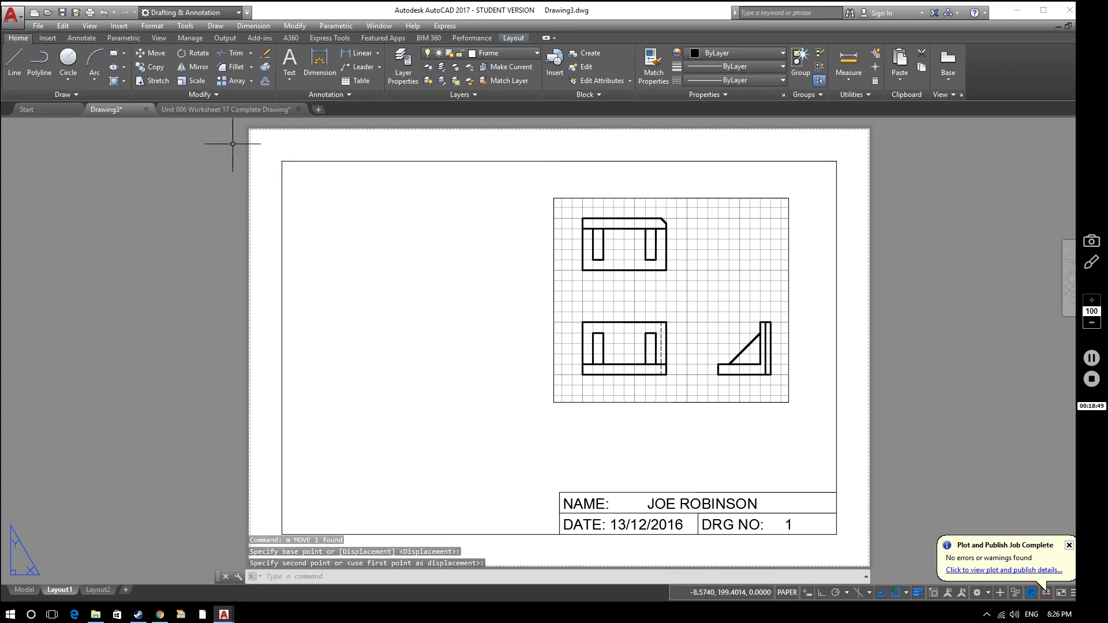
# Draw a circle on the sheet to the left of the views
pyautogui.click(68, 59)
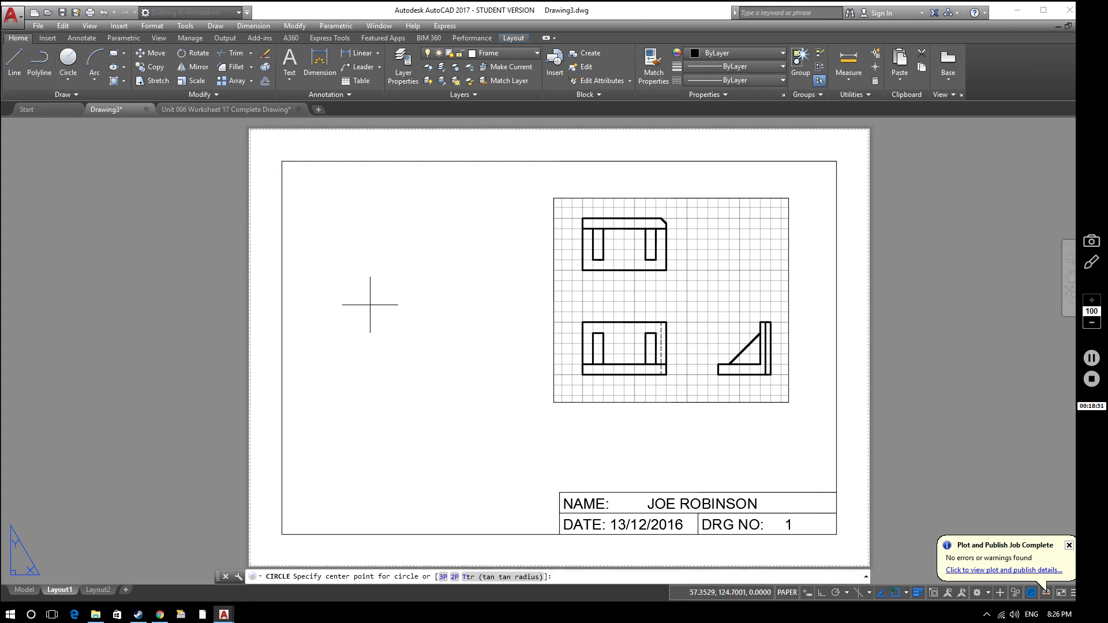
pyautogui.click(394, 308)
pyautogui.click(440, 345)
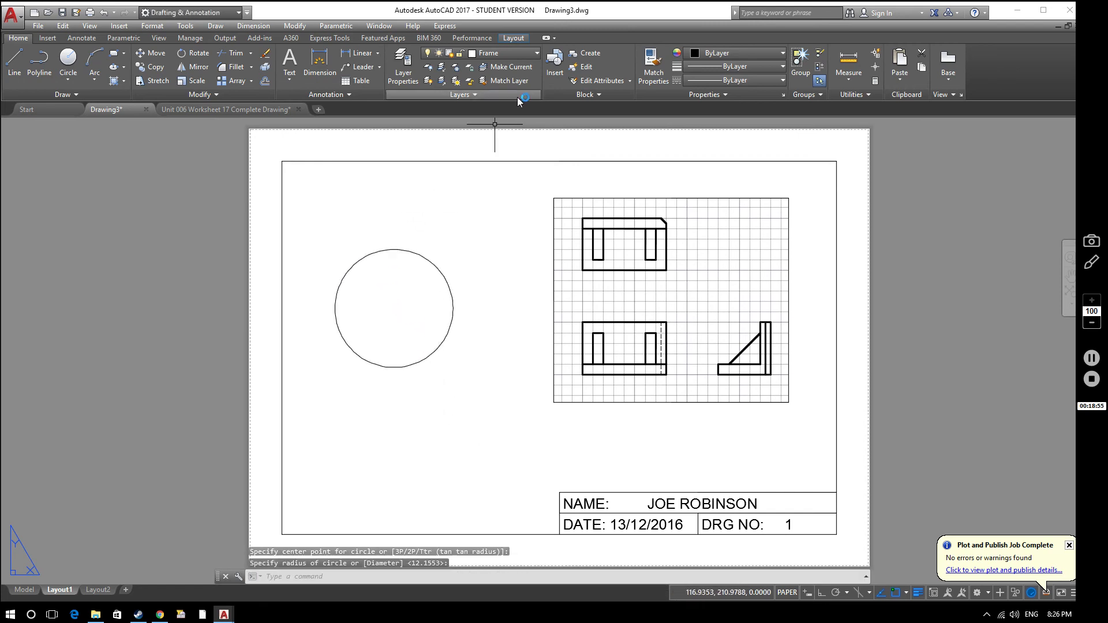
pyautogui.click(428, 258)
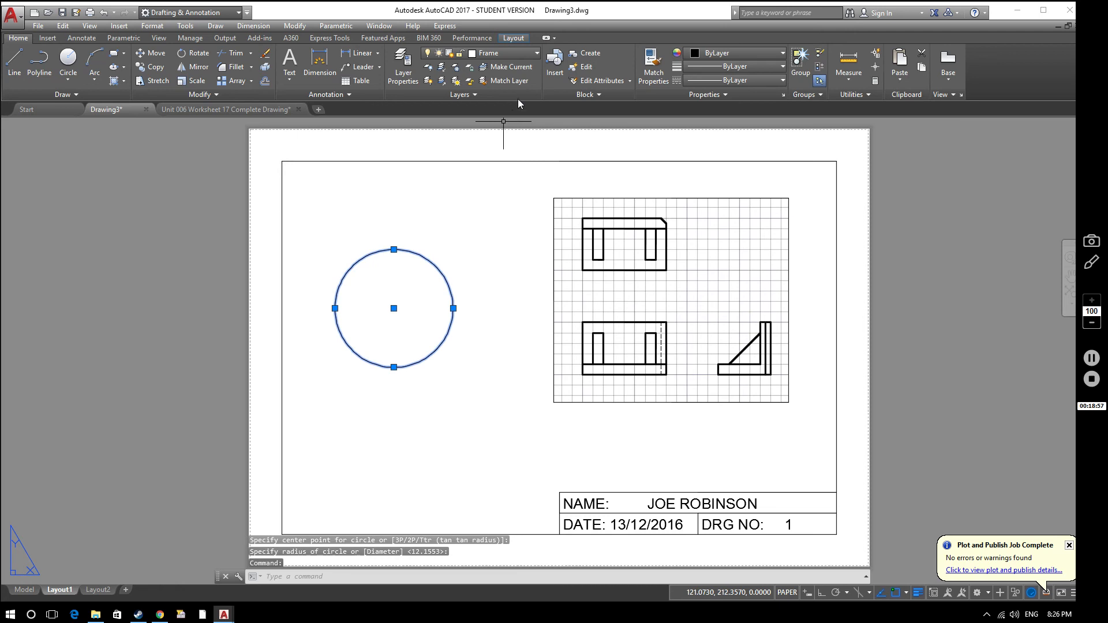
pyautogui.click(521, 54)
pyautogui.press('Escape')
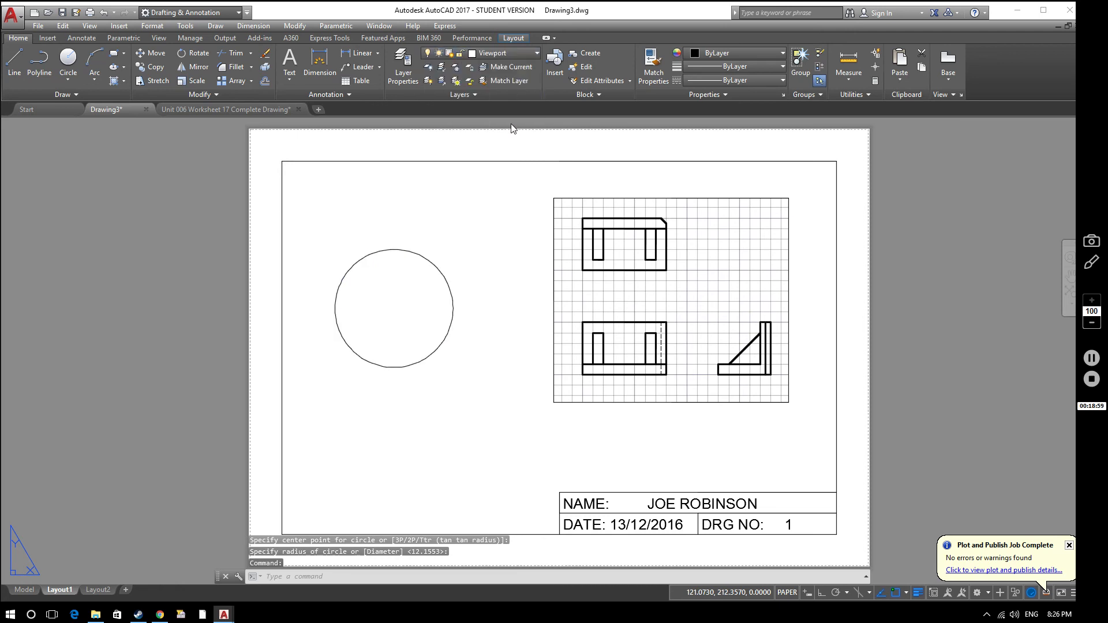
pyautogui.press('Escape')
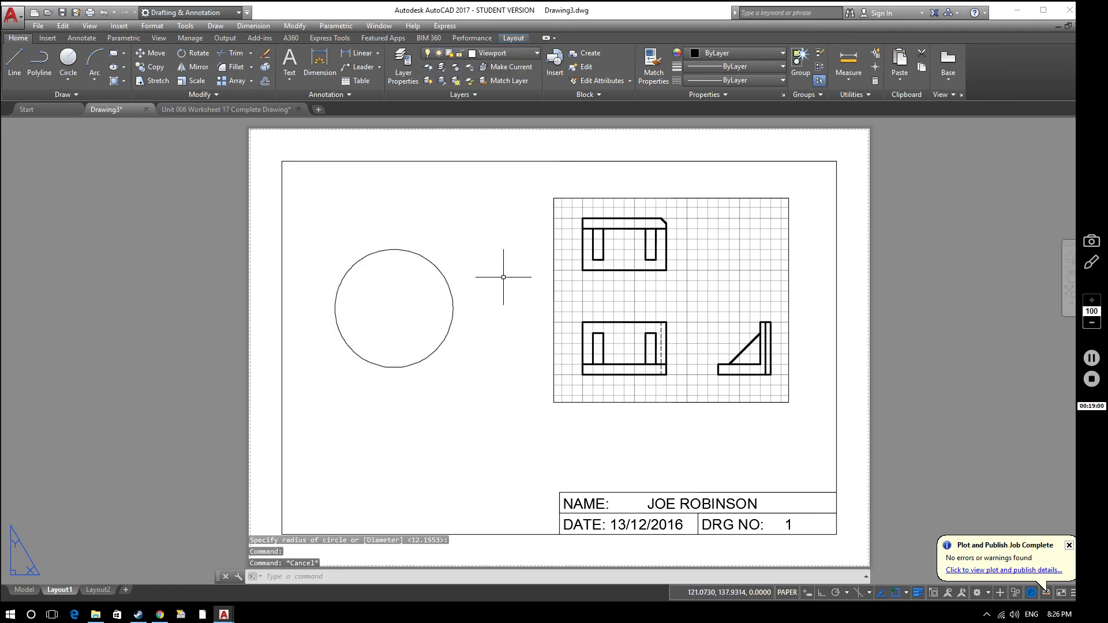
# Put the rectangular viewport with the three views on the Viewport layer
pyautogui.click(553, 291)
pyautogui.click(521, 53)
pyautogui.click(504, 123)
pyautogui.click(507, 291)
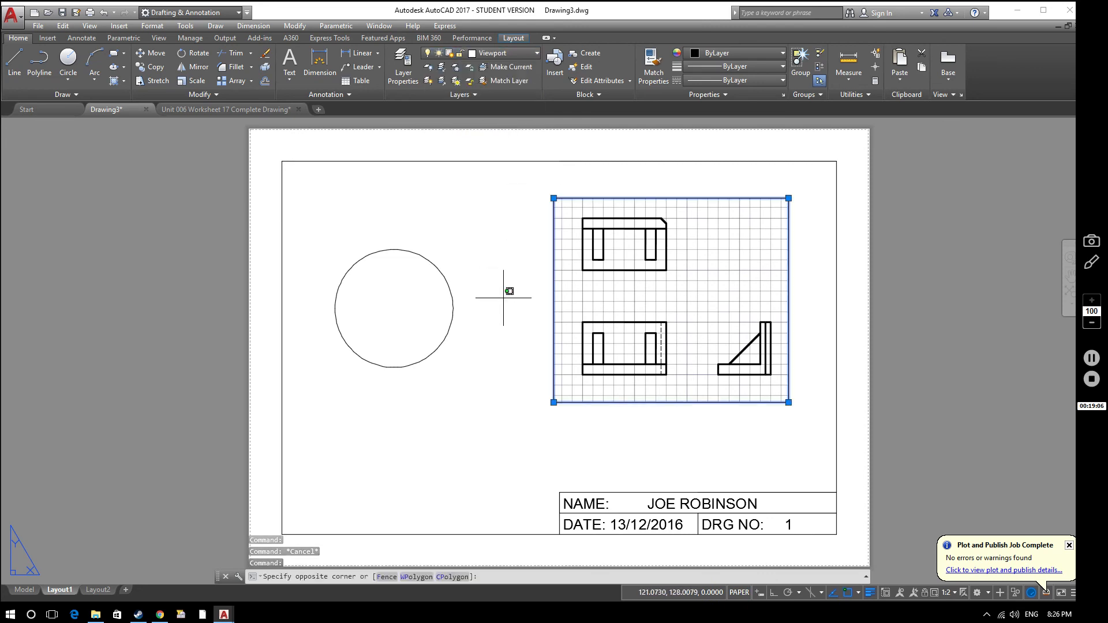
pyautogui.press('Escape')
pyautogui.press('Escape')
pyautogui.press('Escape')
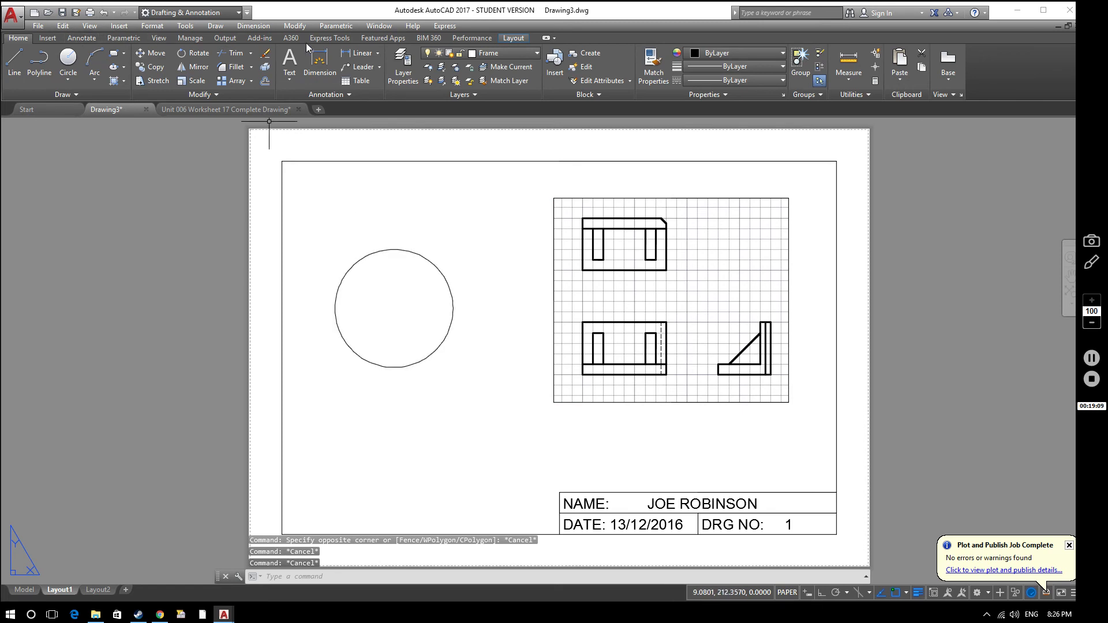
# Convert the circle into a round viewport using the Object viewport option
pyautogui.click(514, 38)
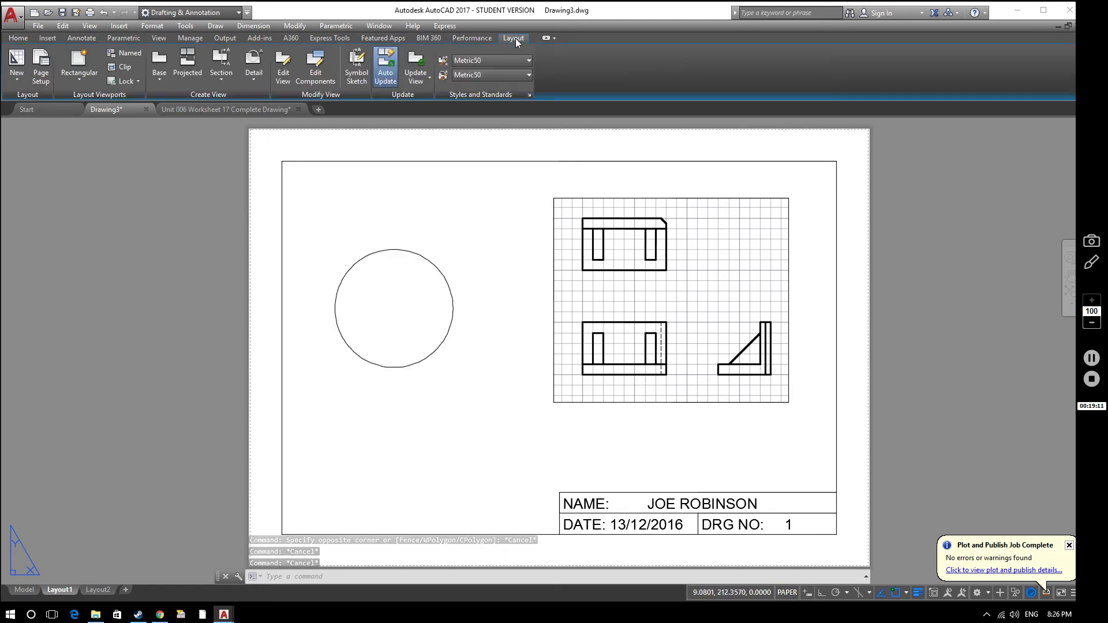
pyautogui.click(69, 85)
pyautogui.click(88, 149)
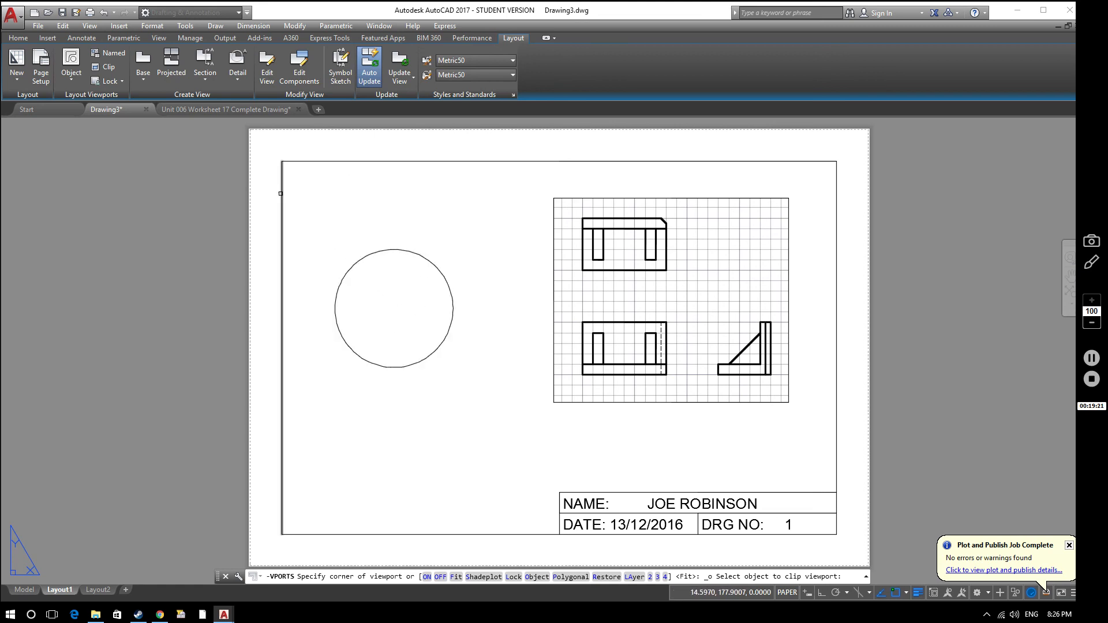
pyautogui.click(444, 274)
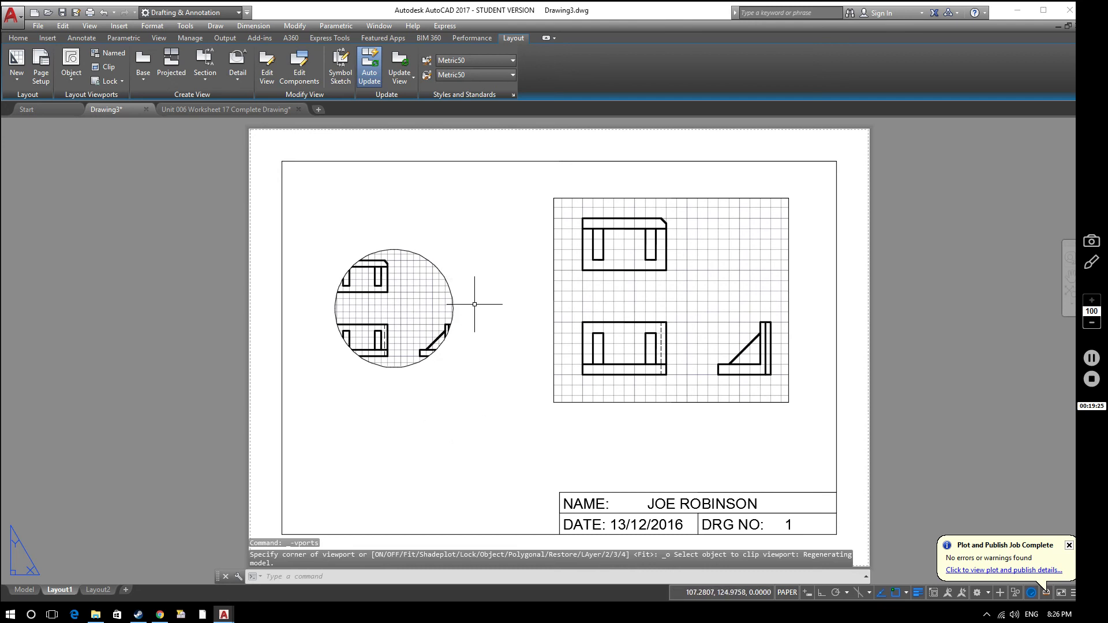
pyautogui.moveTo(385, 303); pyautogui.dragTo(414, 304, button='middle')
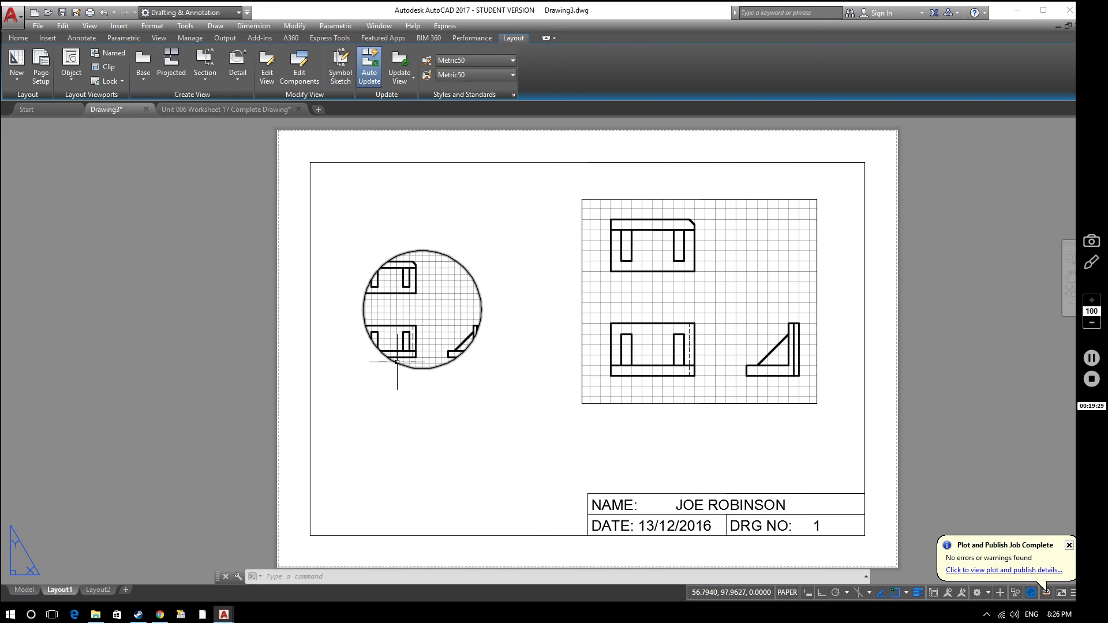
pyautogui.click(398, 363)
# Pan and zoom inside the circular viewport to magnify the chamfered corner, then exit to paper space
pyautogui.doubleClick(438, 344)
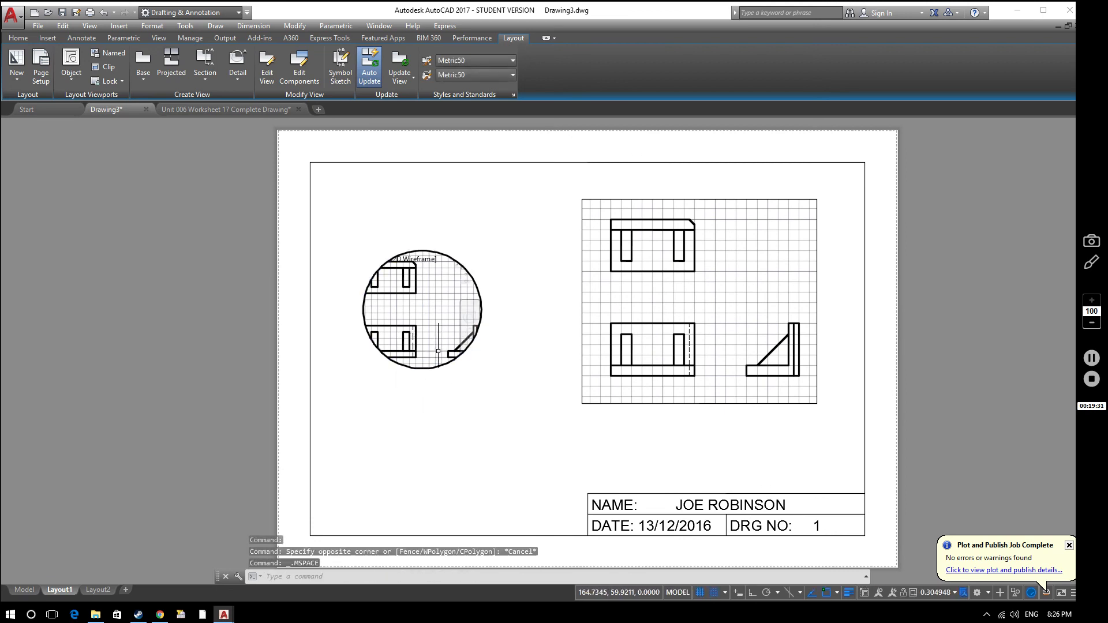
pyautogui.moveTo(404, 285); pyautogui.dragTo(411, 294, button='middle')
pyautogui.scroll(2, 411, 294)
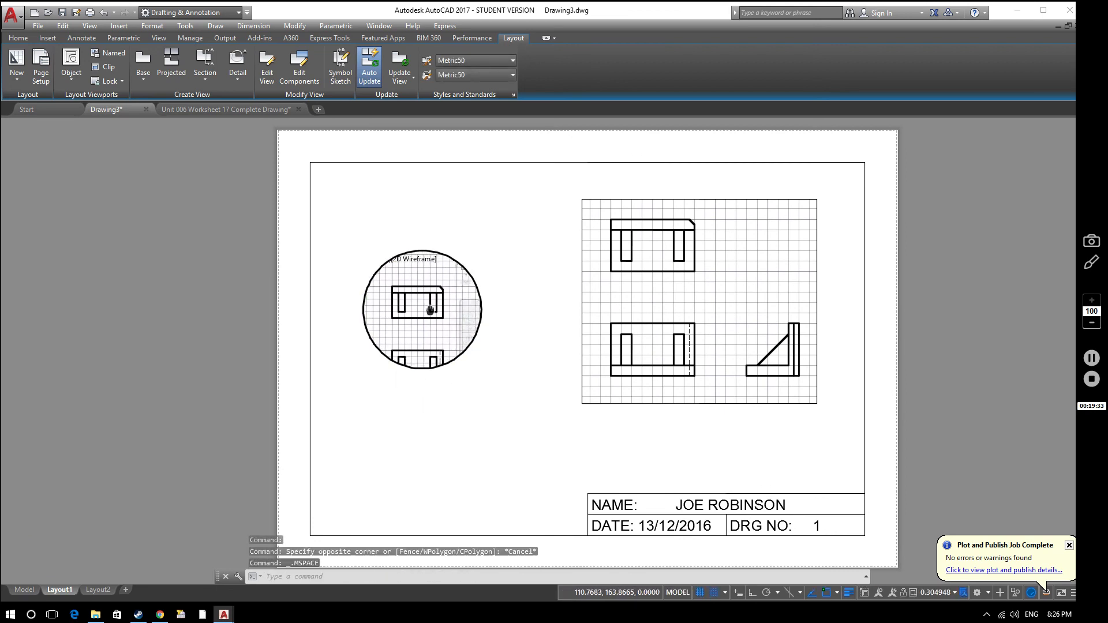
pyautogui.scroll(-2, 432, 317)
pyautogui.scroll(2, 428, 302)
pyautogui.moveTo(428, 302); pyautogui.dragTo(367, 300, button='middle')
pyautogui.moveTo(415, 305); pyautogui.dragTo(440, 356, button='middle')
pyautogui.moveTo(416, 319); pyautogui.dragTo(416, 330, button='middle')
pyautogui.scroll(6, 422, 309)
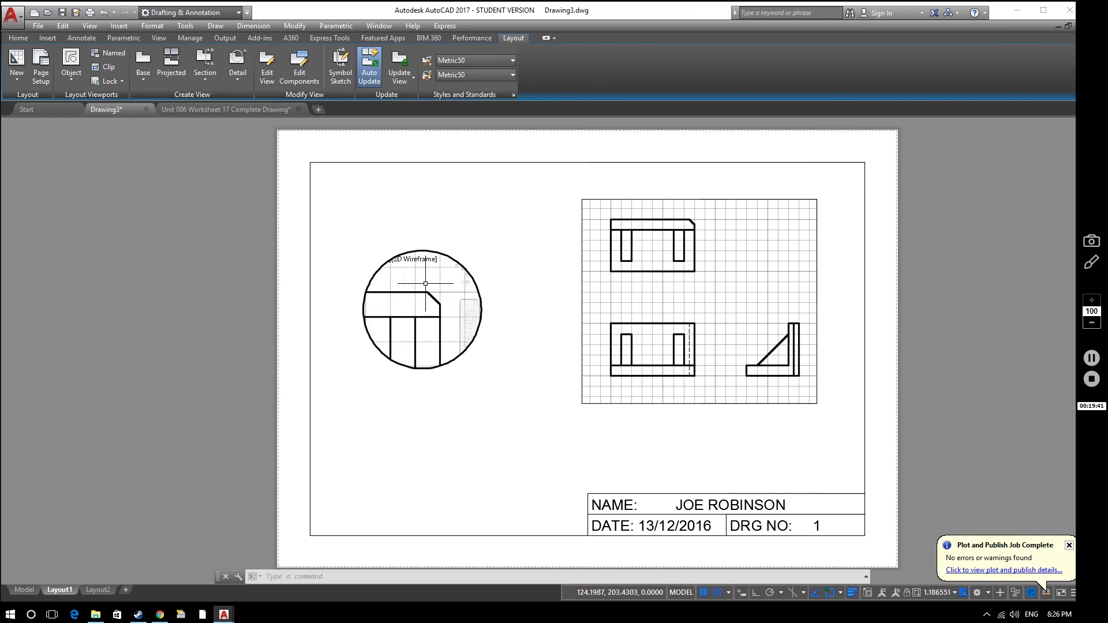
pyautogui.moveTo(430, 298); pyautogui.dragTo(422, 322, button='middle')
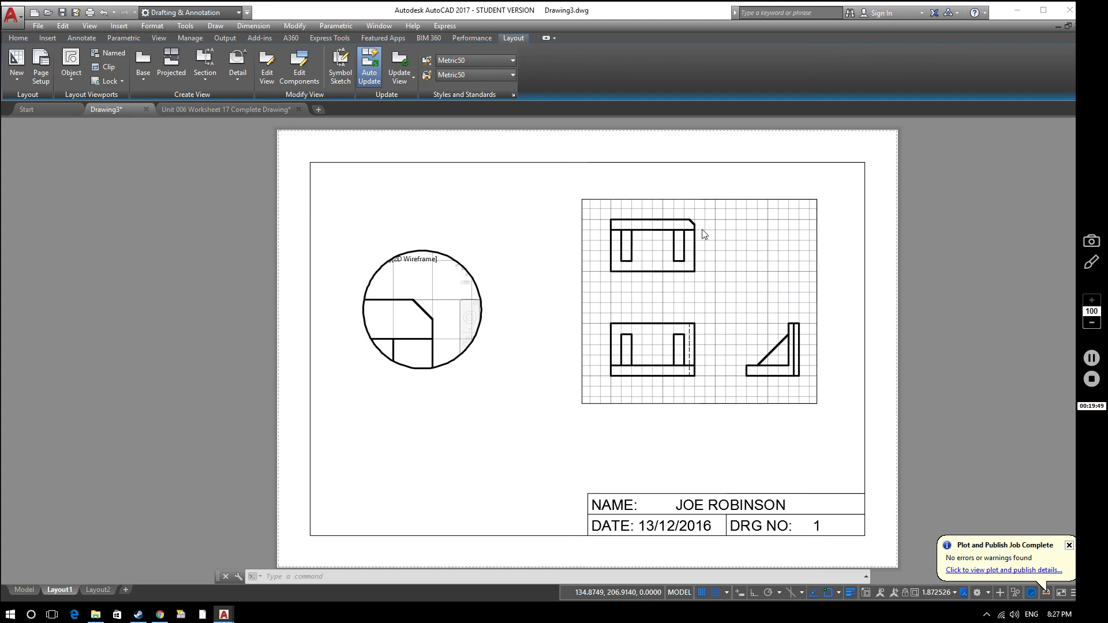
pyautogui.scroll(3, 411, 295)
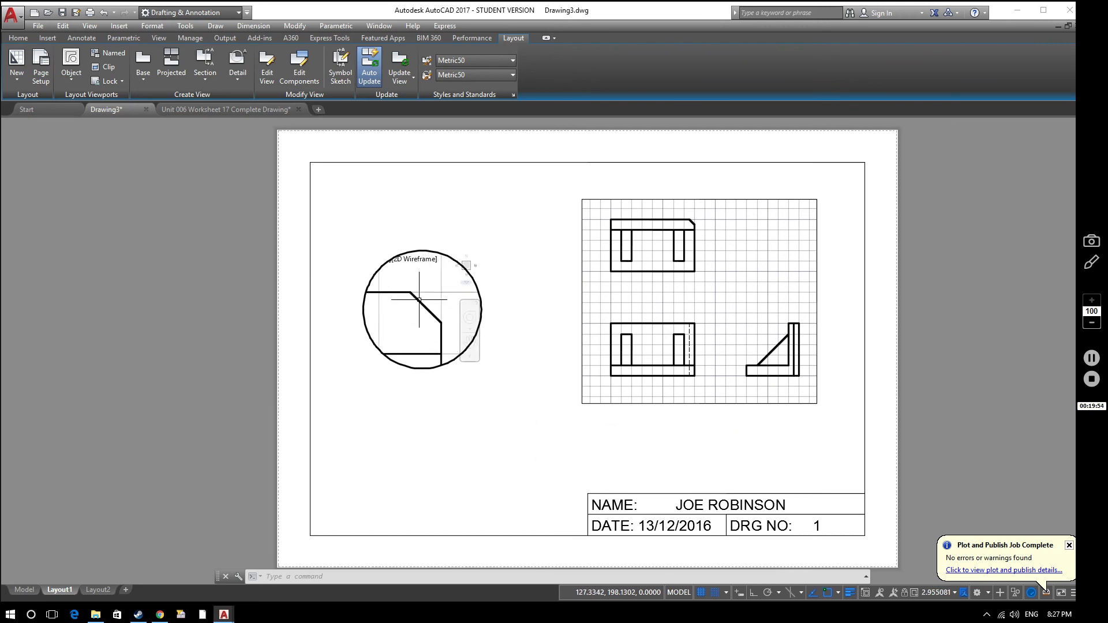
pyautogui.doubleClick(492, 443)
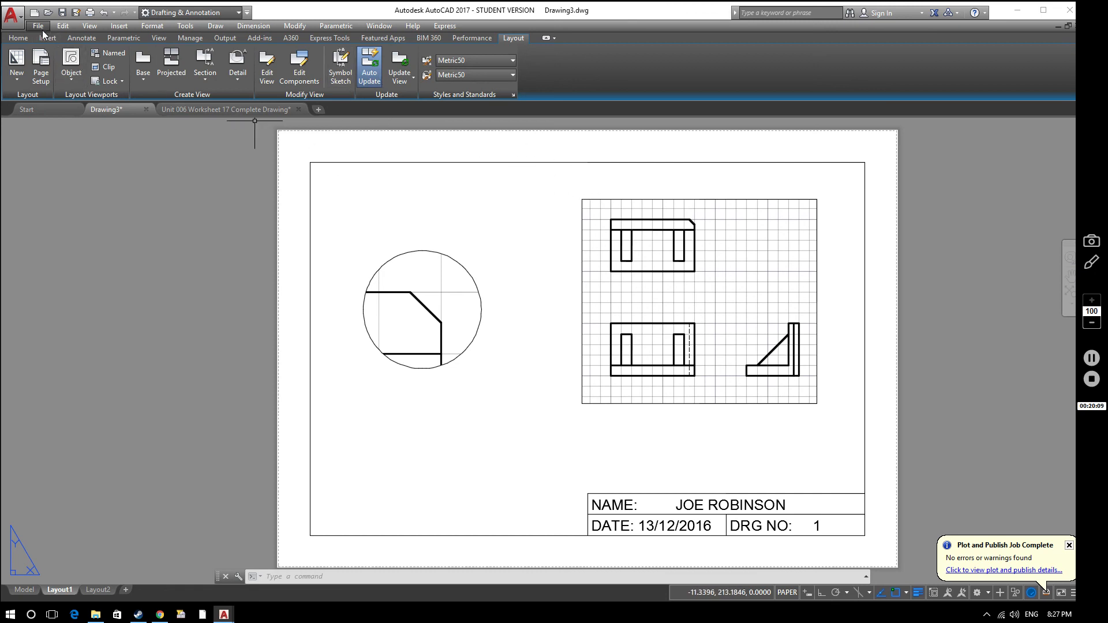
# Plot the single Layout1 sheet with the DWG To PDF settings
pyautogui.click(91, 13)
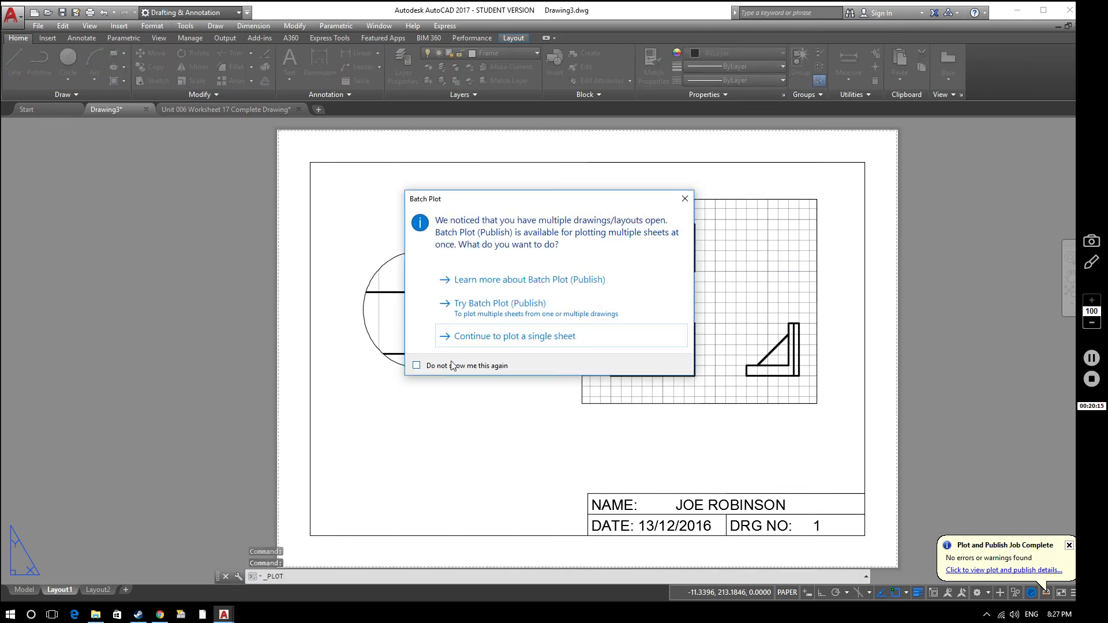
pyautogui.click(557, 341)
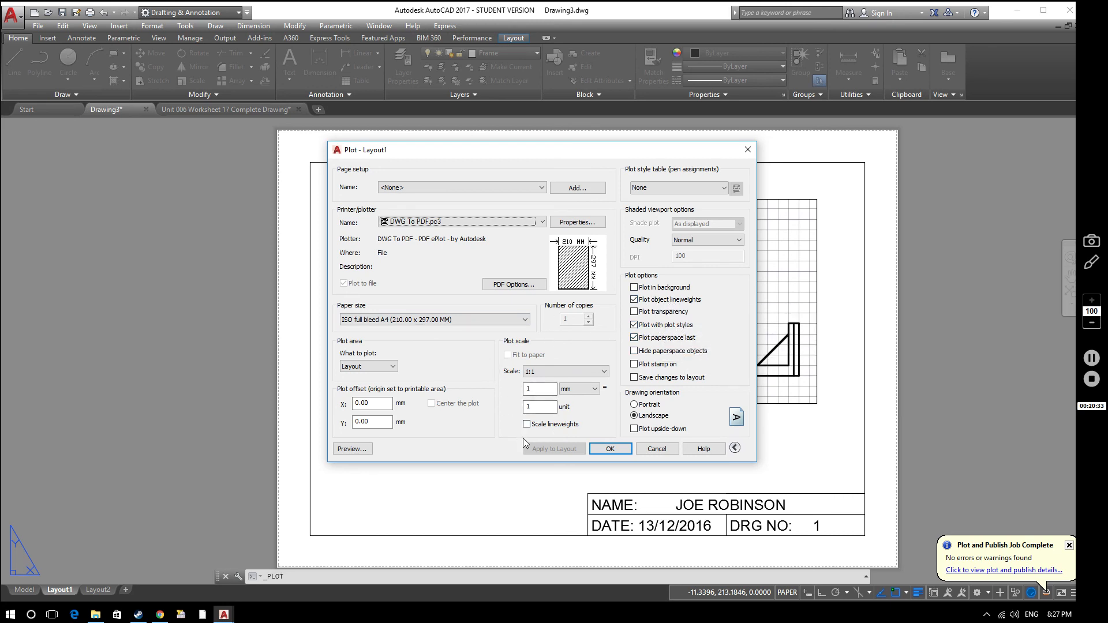
pyautogui.click(610, 450)
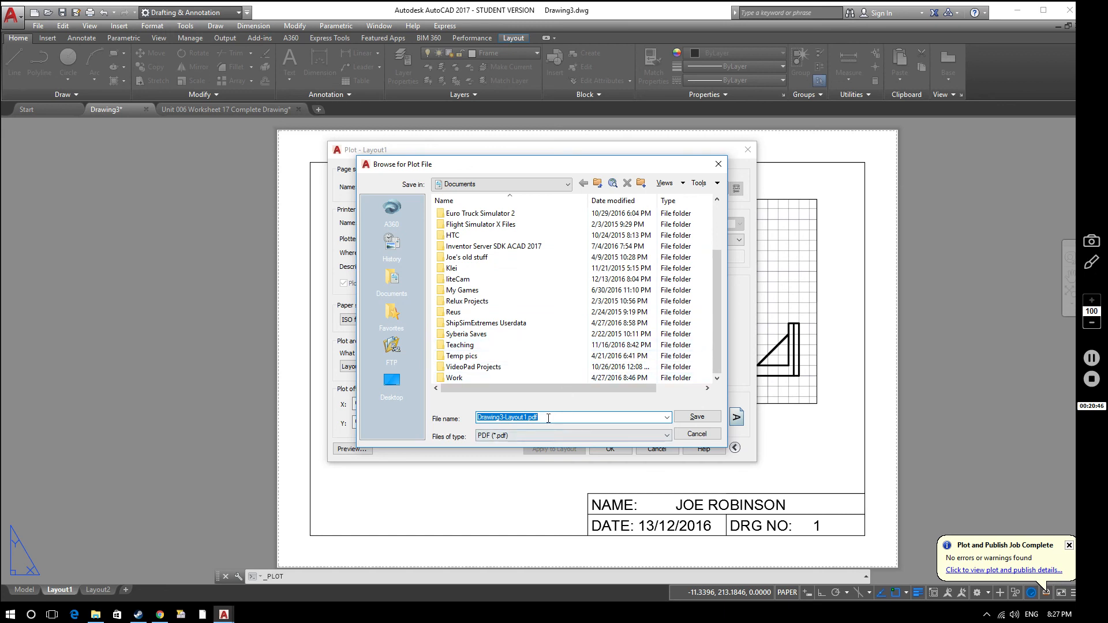
# Save the PDF to Documents as Drawing3.pdf, dropping the Layout1 suffix
pyautogui.scroll(2, 505, 315)
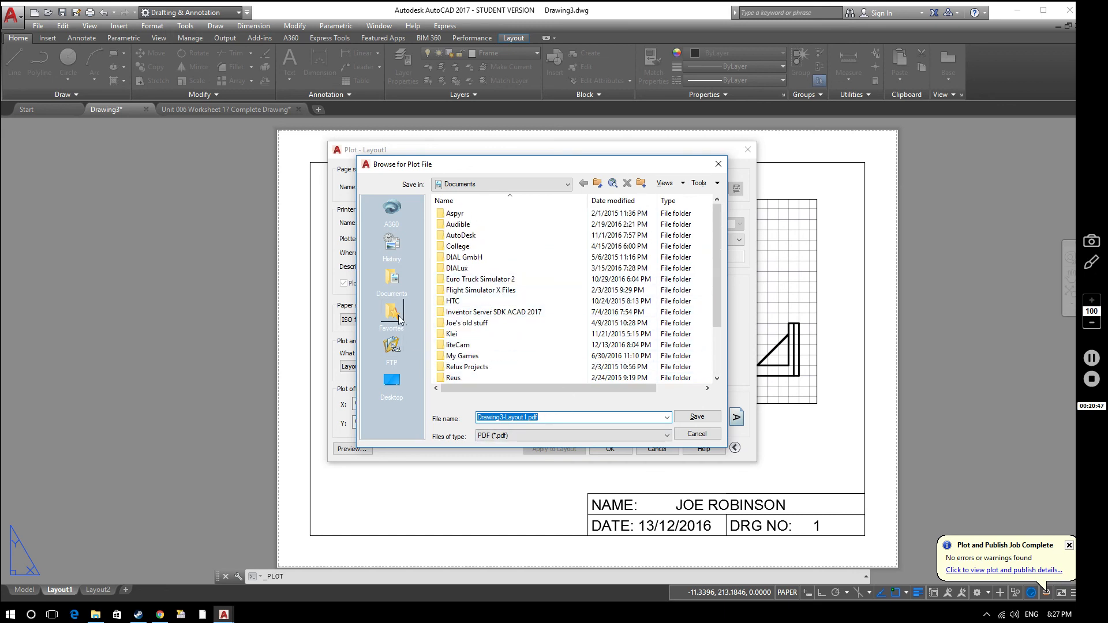
pyautogui.scroll(-1, 496, 326)
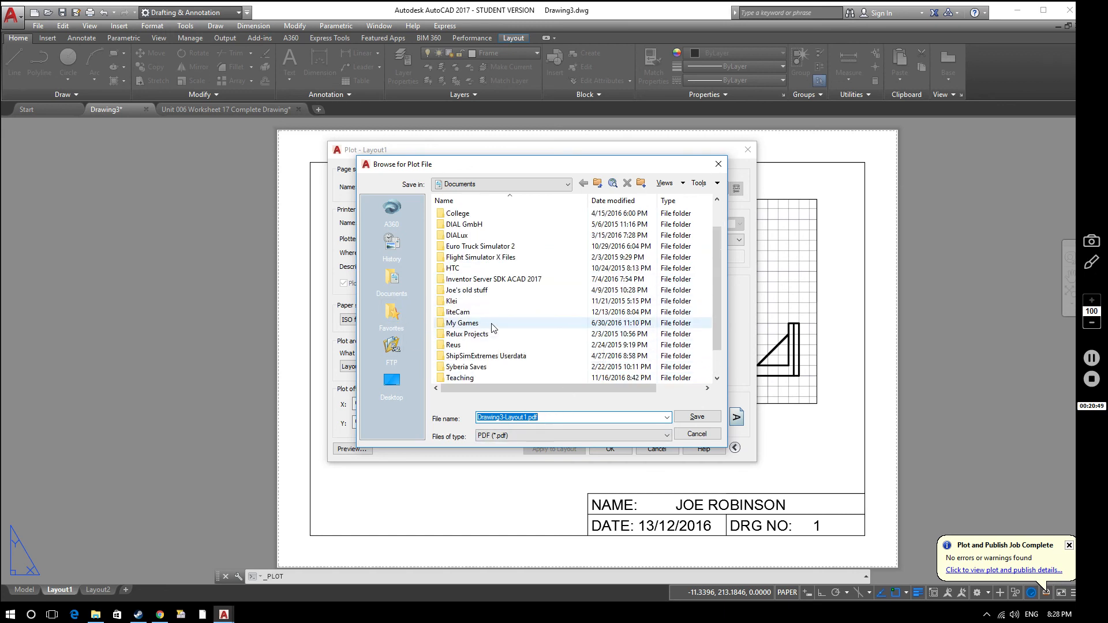
pyautogui.scroll(-1, 494, 327)
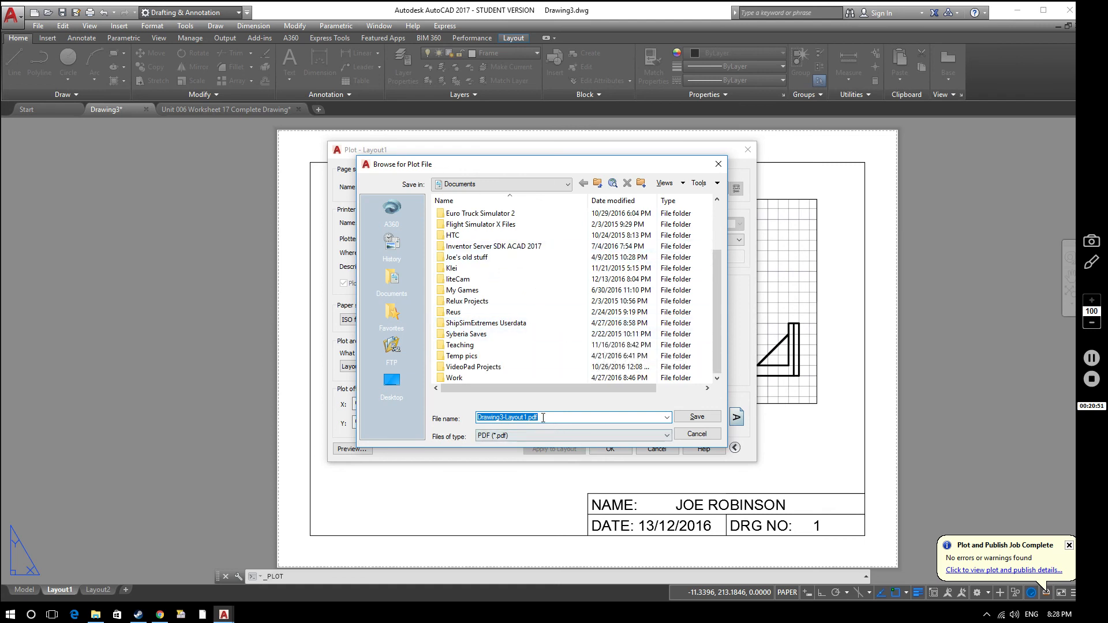
pyautogui.click(525, 423)
pyautogui.click(543, 422)
pyautogui.press('BackSpace')
pyautogui.press('BackSpace')
pyautogui.click(698, 417)
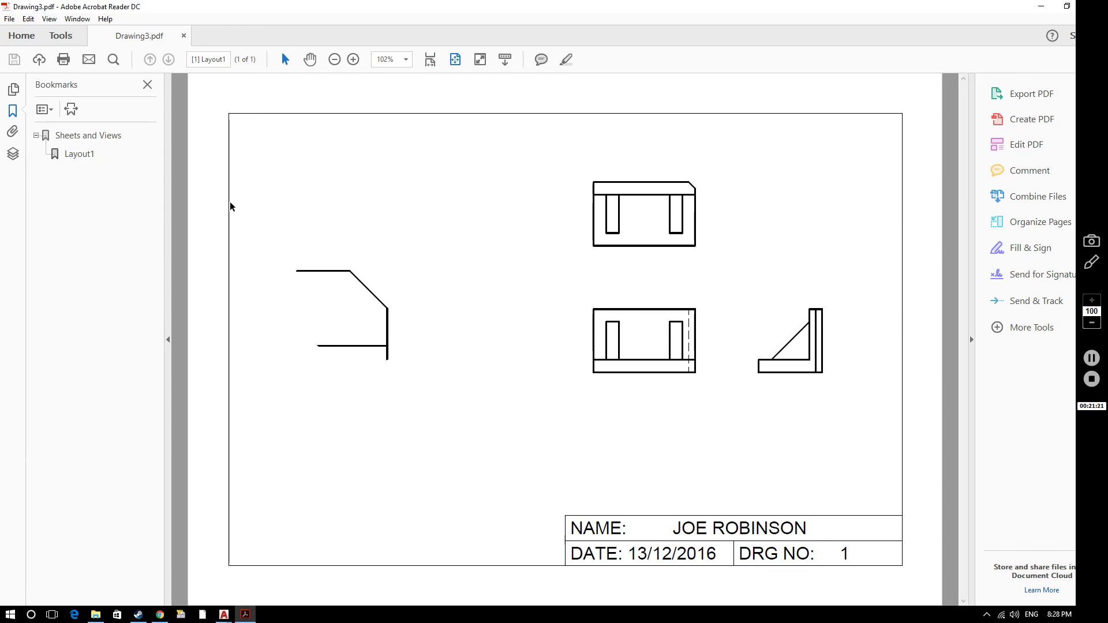
# Compare Fit and Actual size in Acrobat's print settings, cancel, and switch back to AutoCAD
pyautogui.click(64, 59)
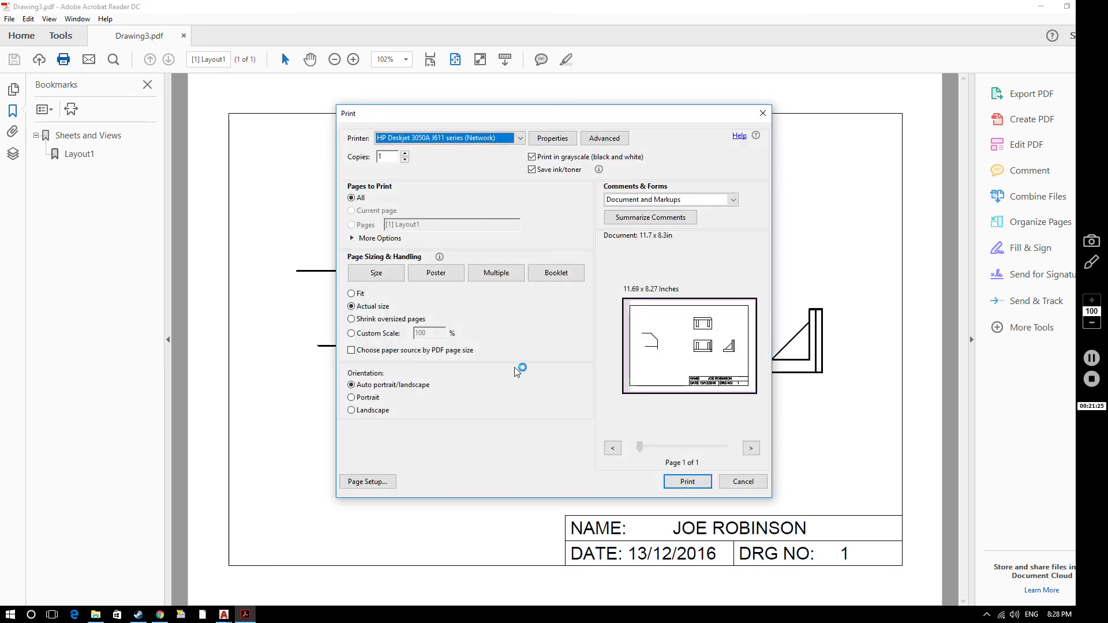
pyautogui.click(351, 293)
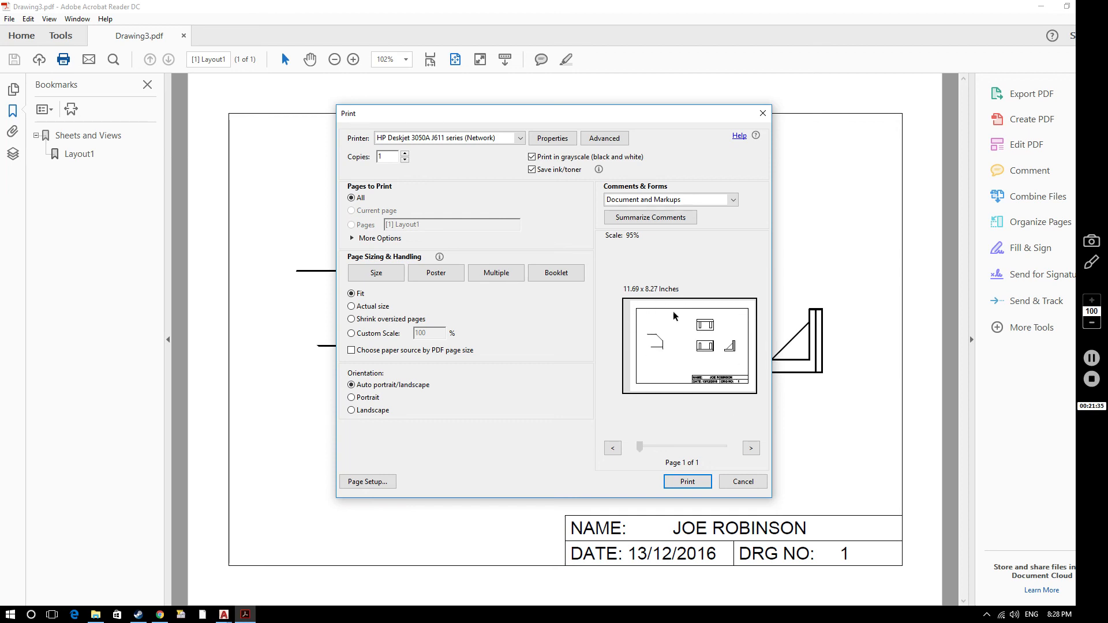
pyautogui.click(352, 306)
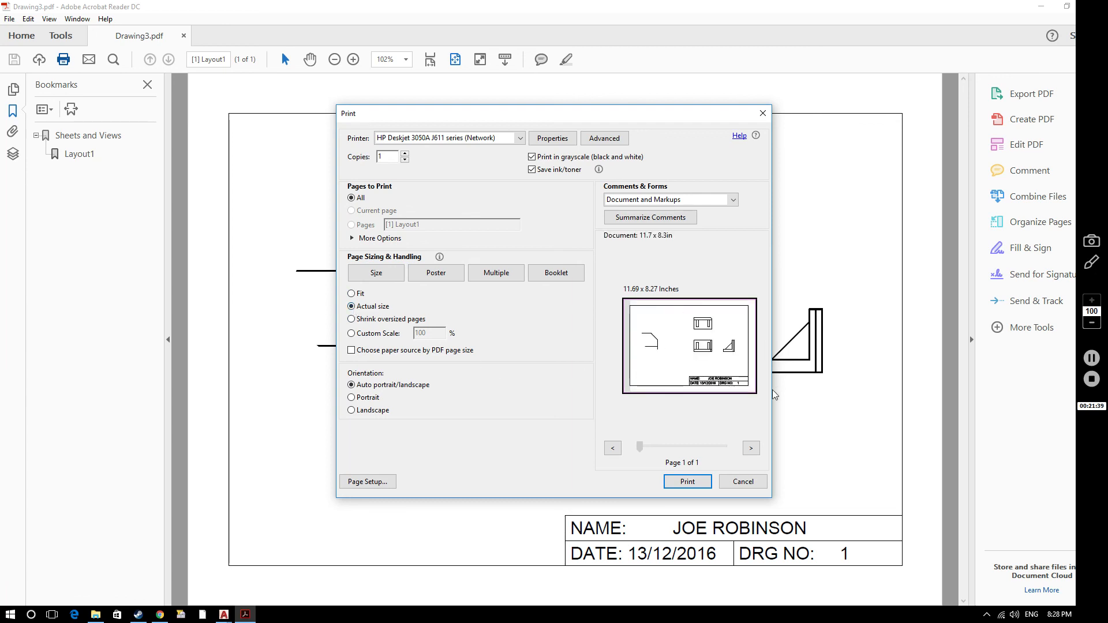
pyautogui.click(744, 483)
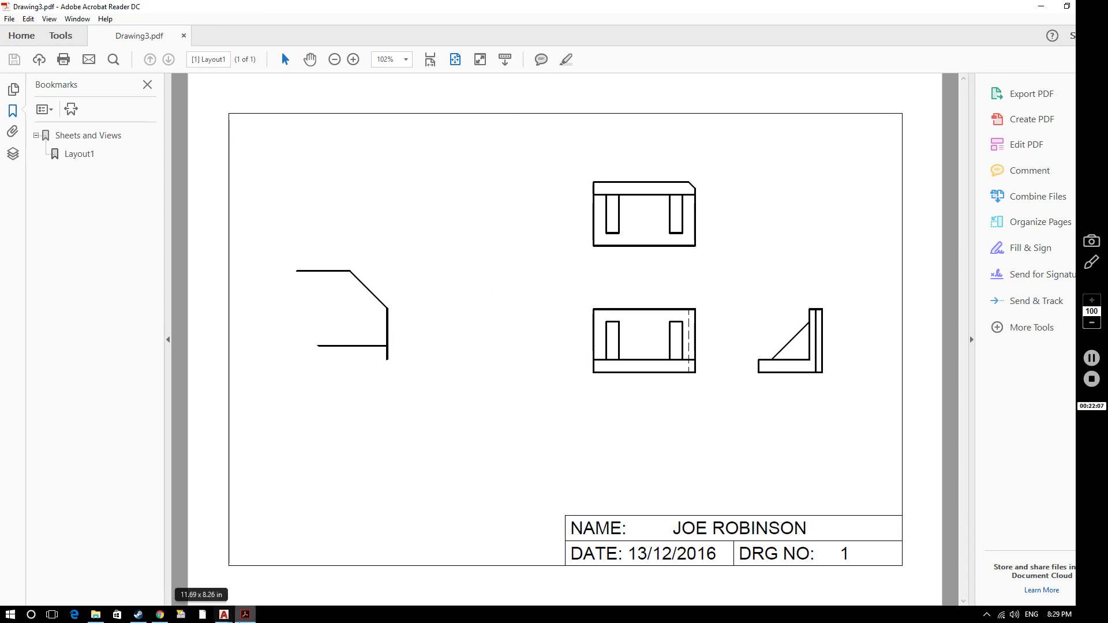
pyautogui.moveTo(247, 617)
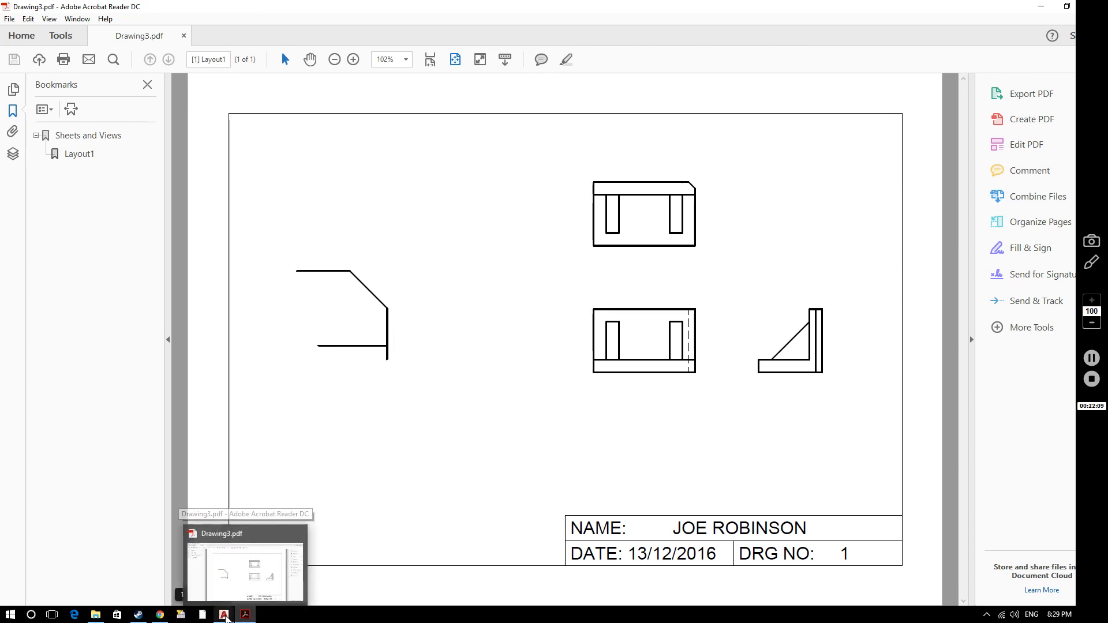
pyautogui.click(178, 564)
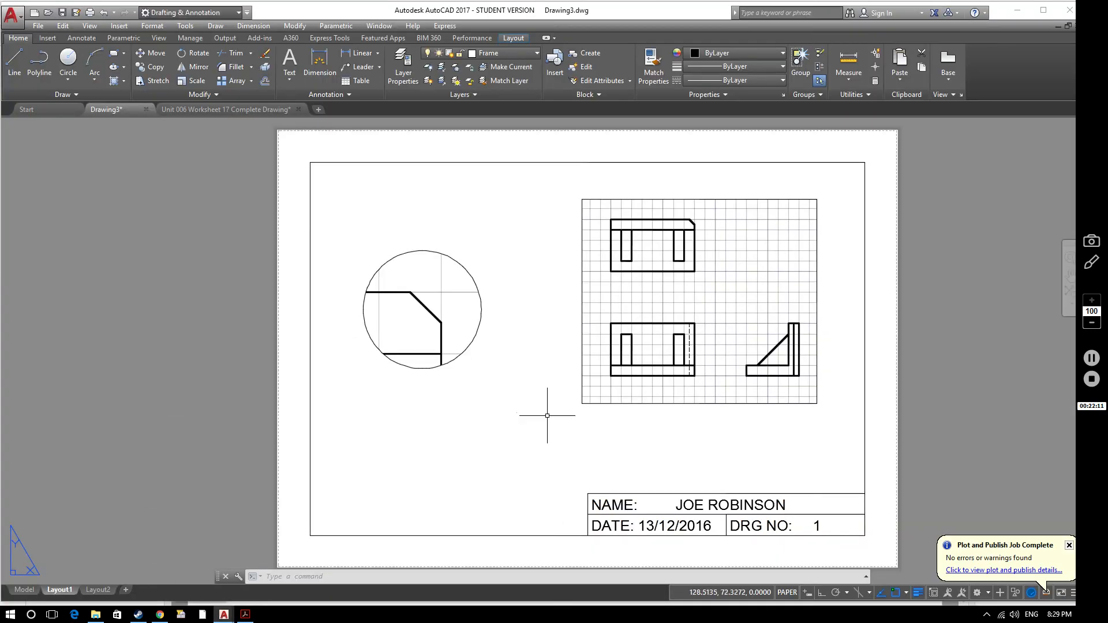